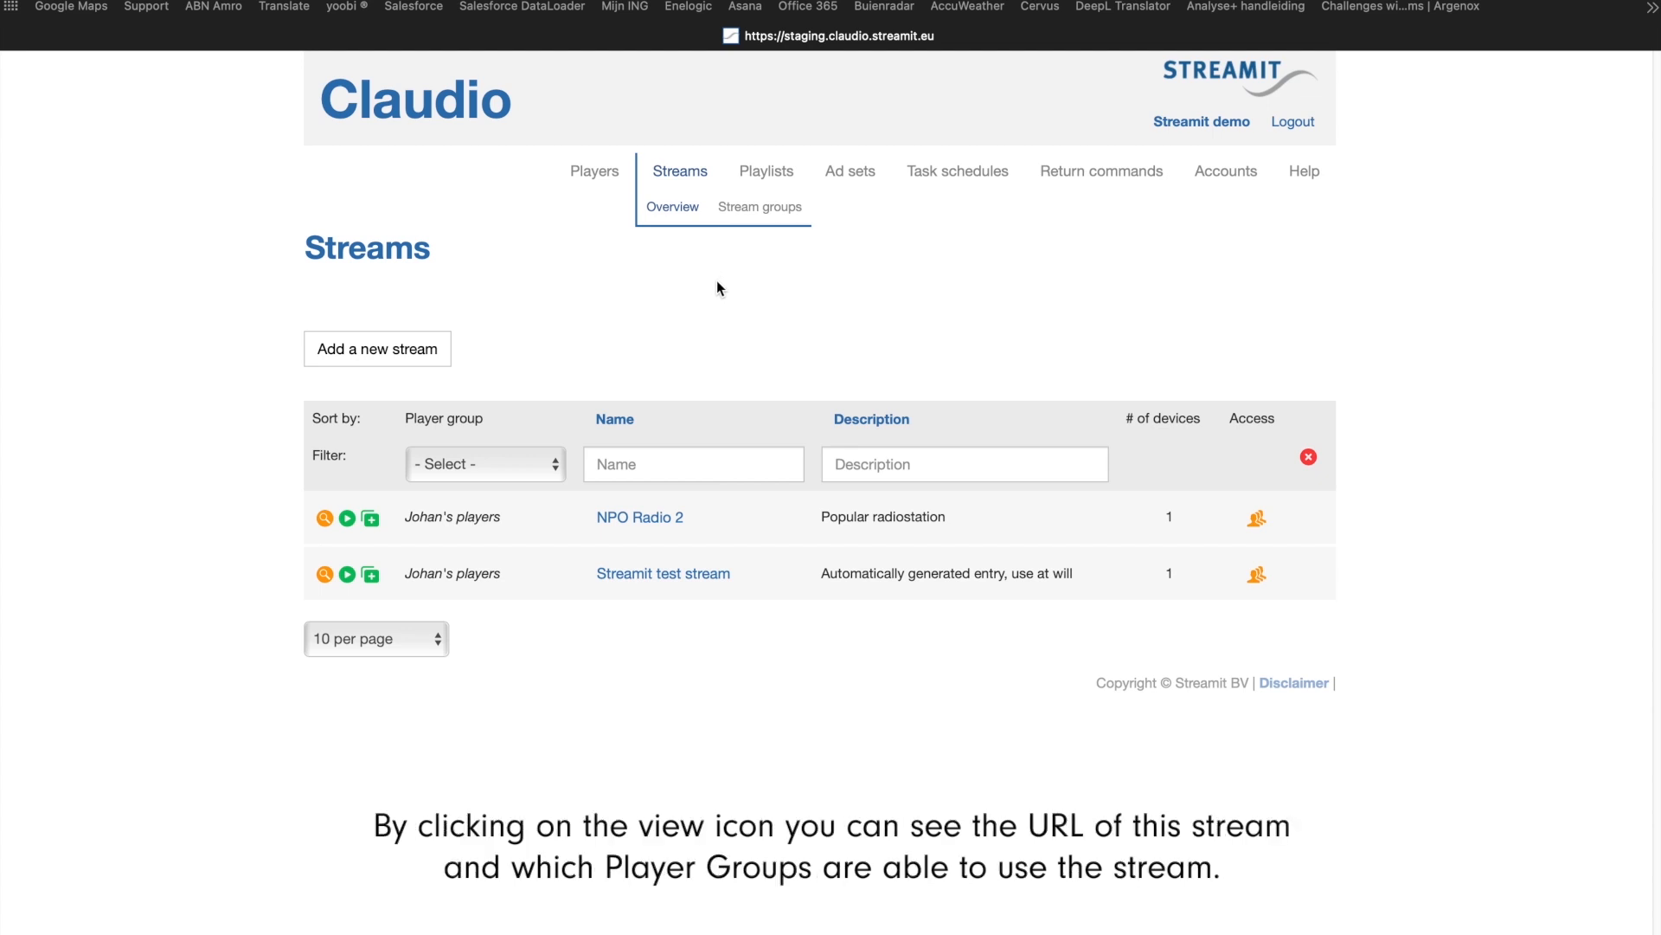
Step: Review the NPO Radio 2 stream's details and the players that use it, and view the list of stream groups
left_click(325, 520)
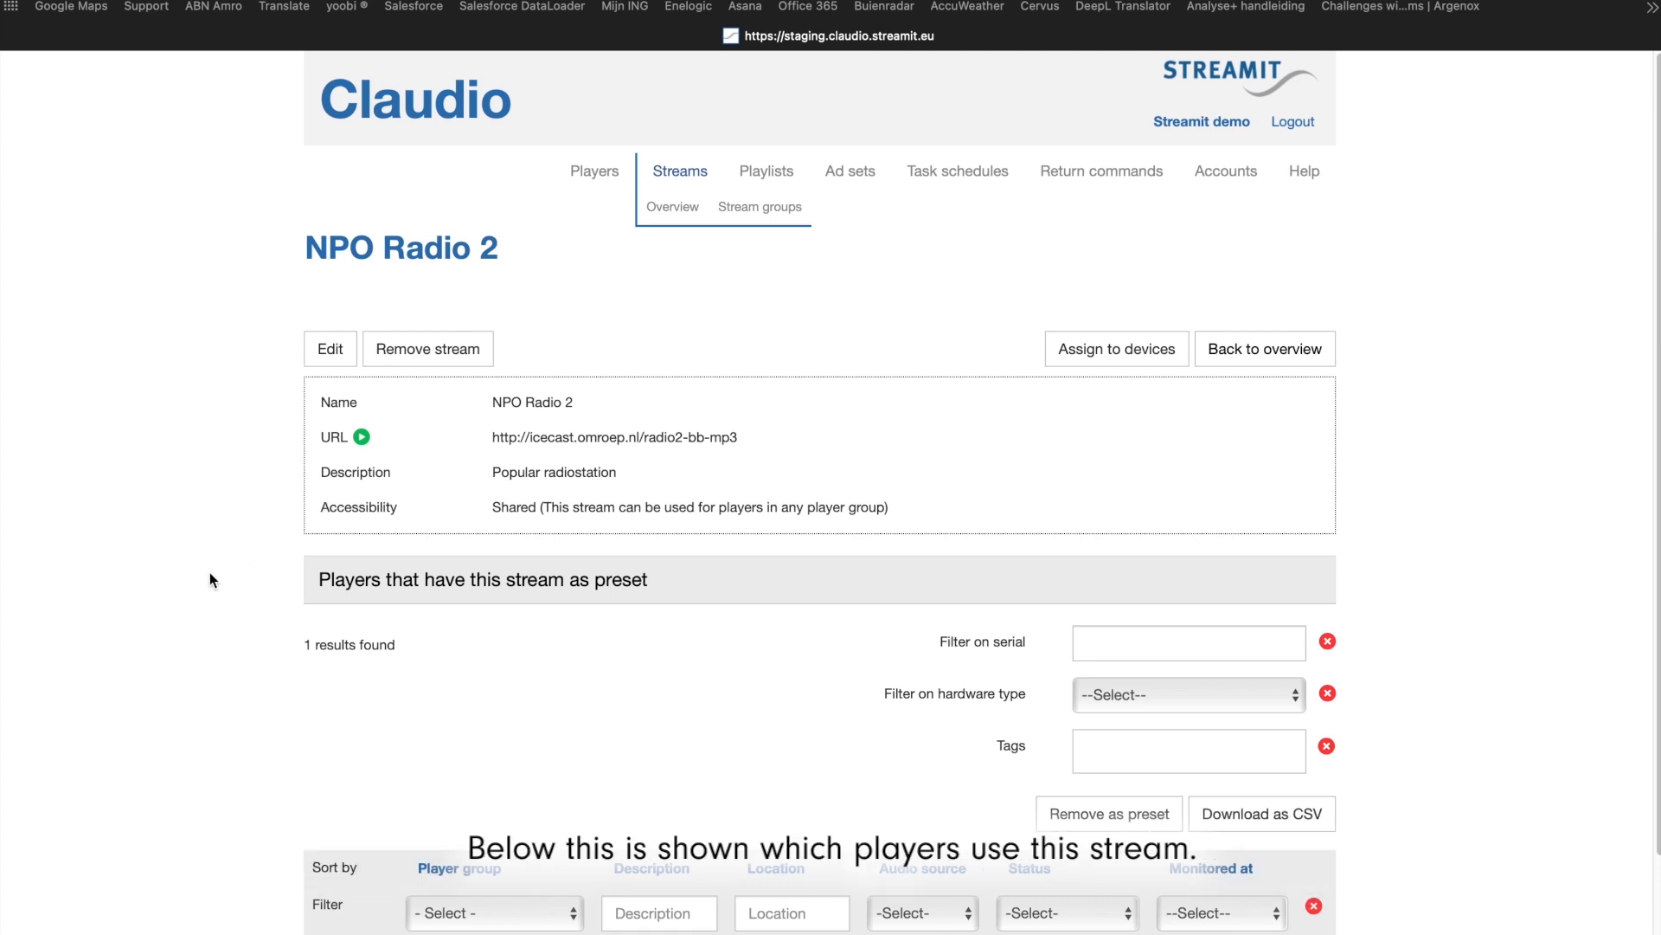
scroll(203, 578, "down", 3)
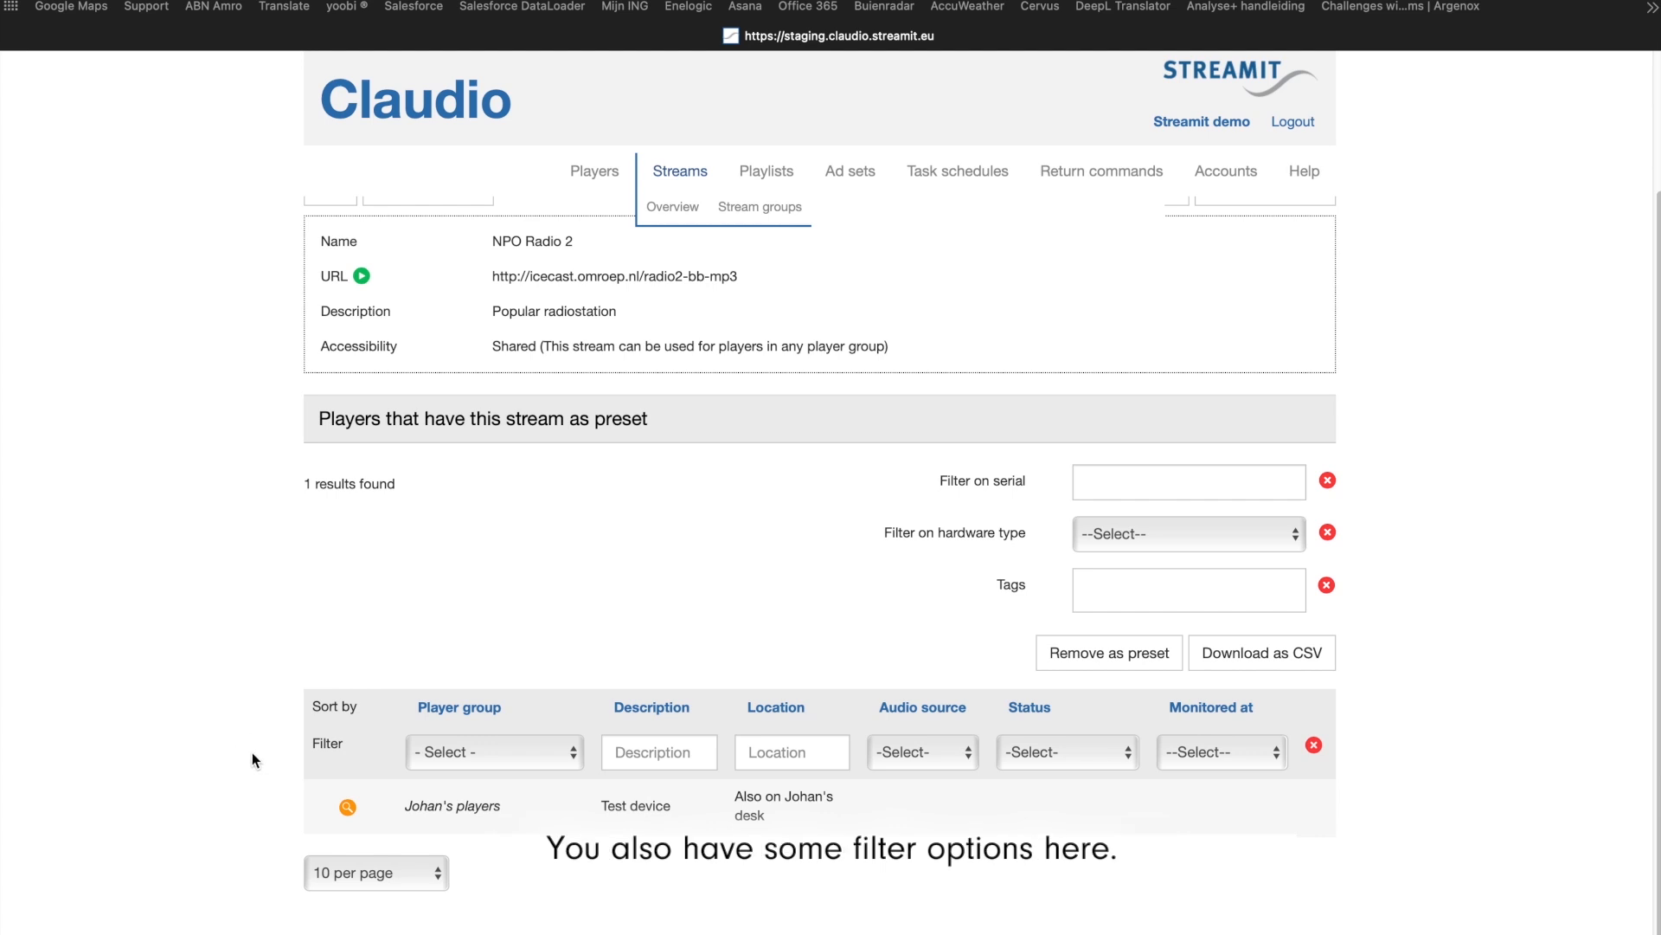
scroll(484, 558, "up", 3)
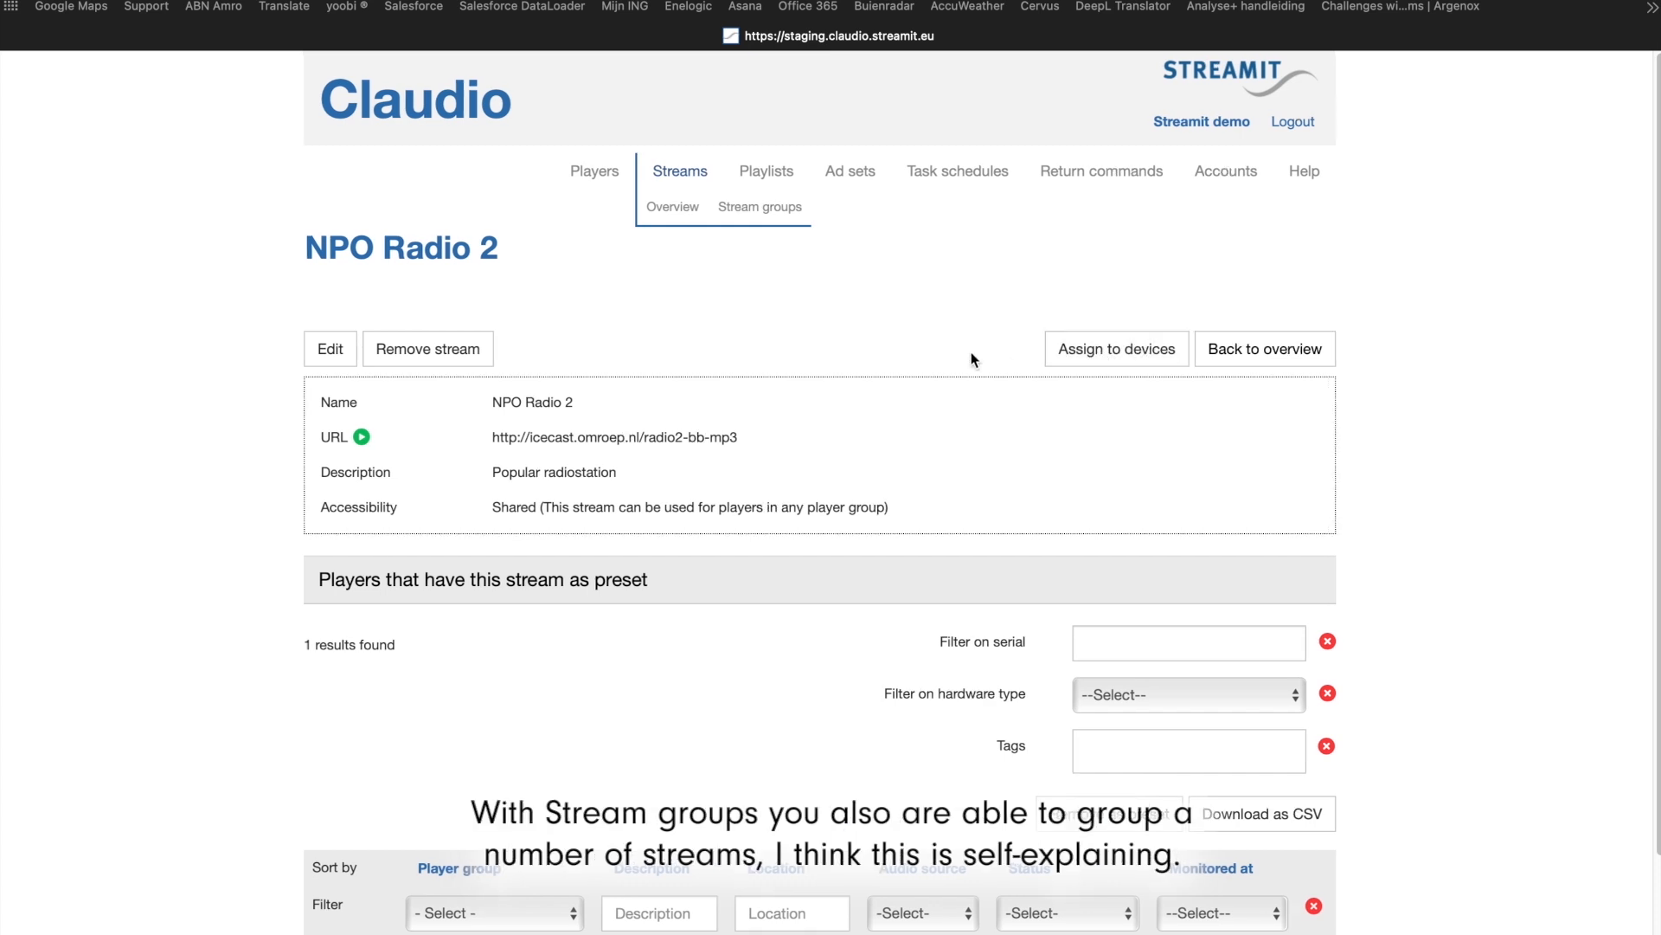
left_click(761, 207)
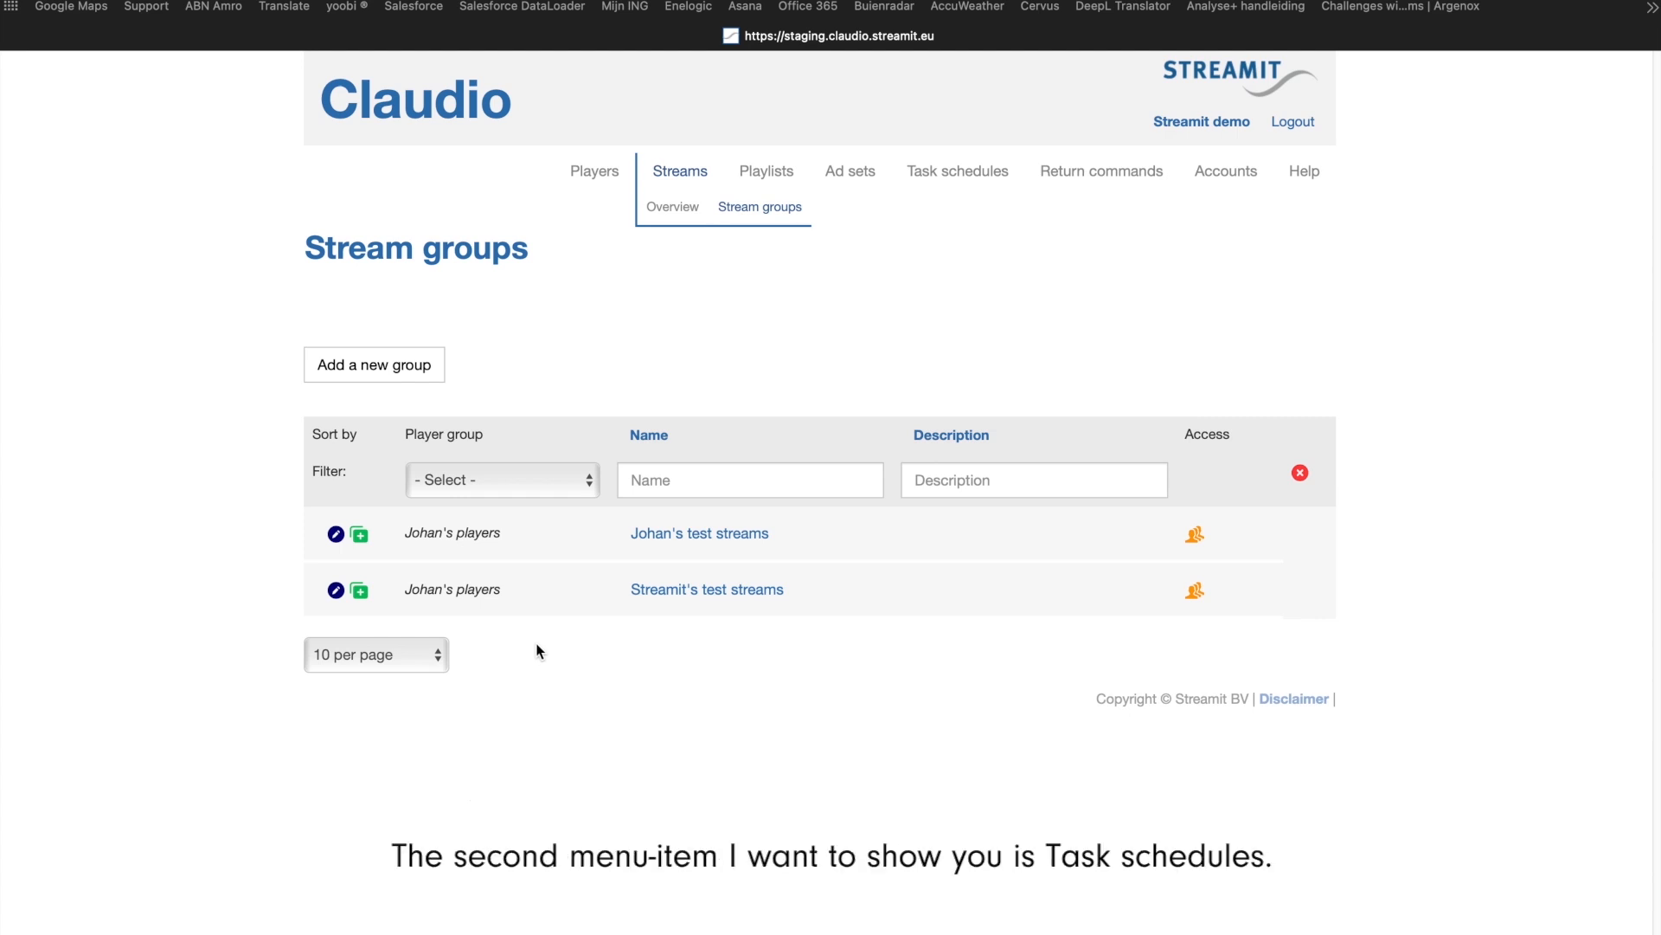
Step: Open the task schedule My first schedule and review its tasks and the devices that use it
left_click(957, 172)
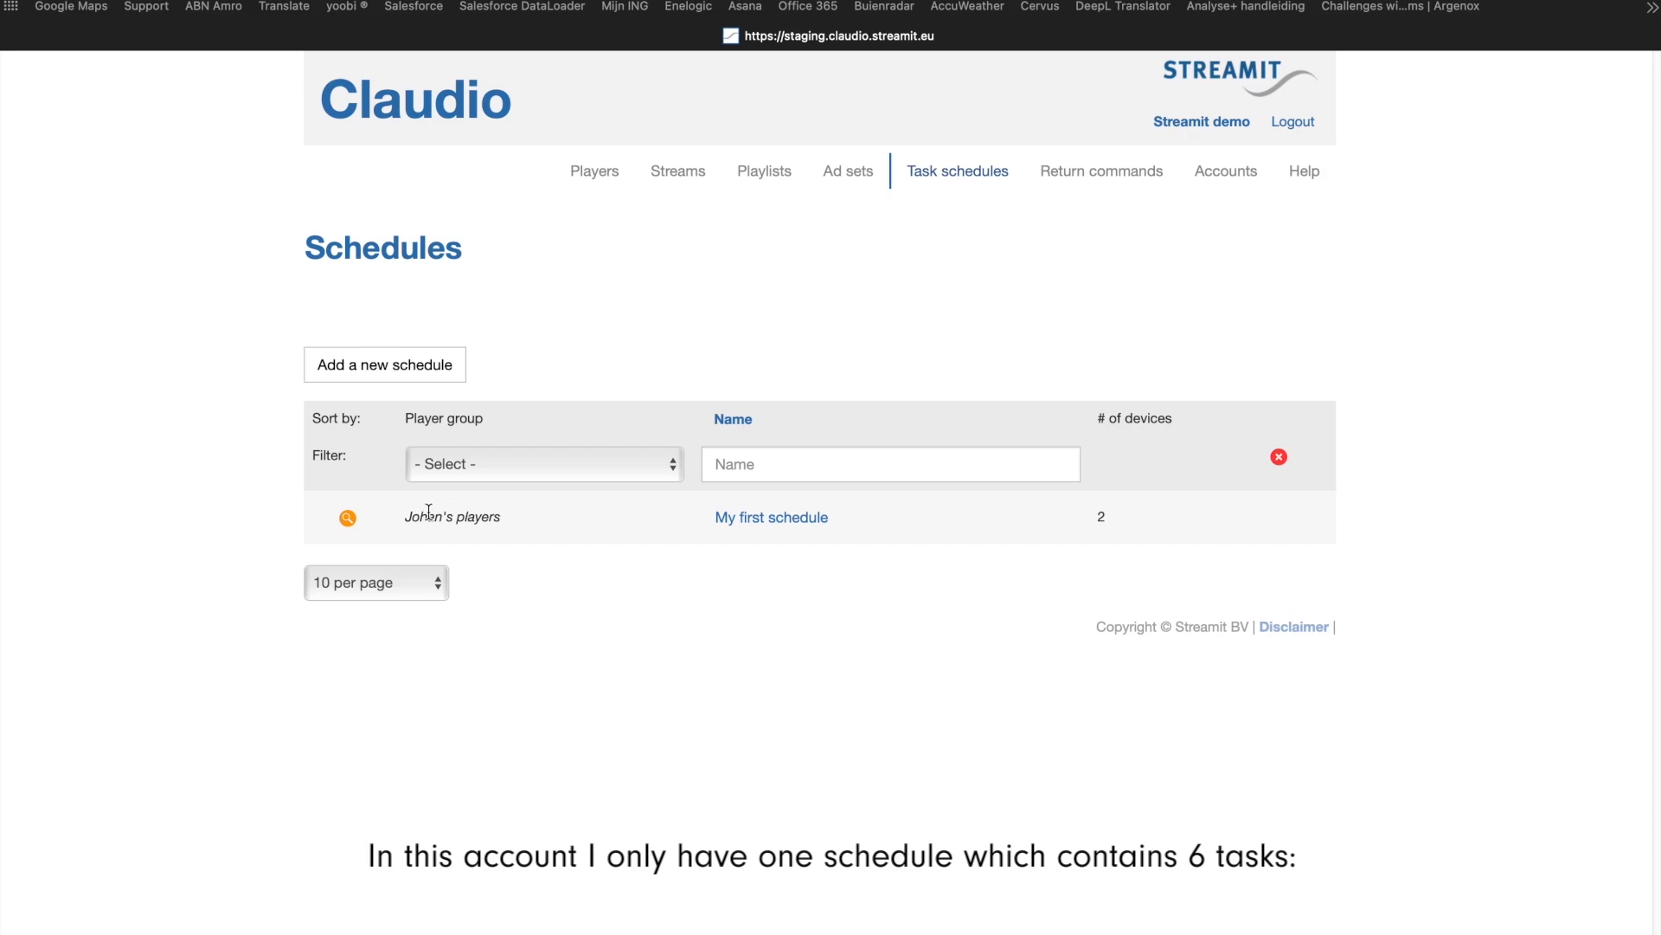
left_click(346, 519)
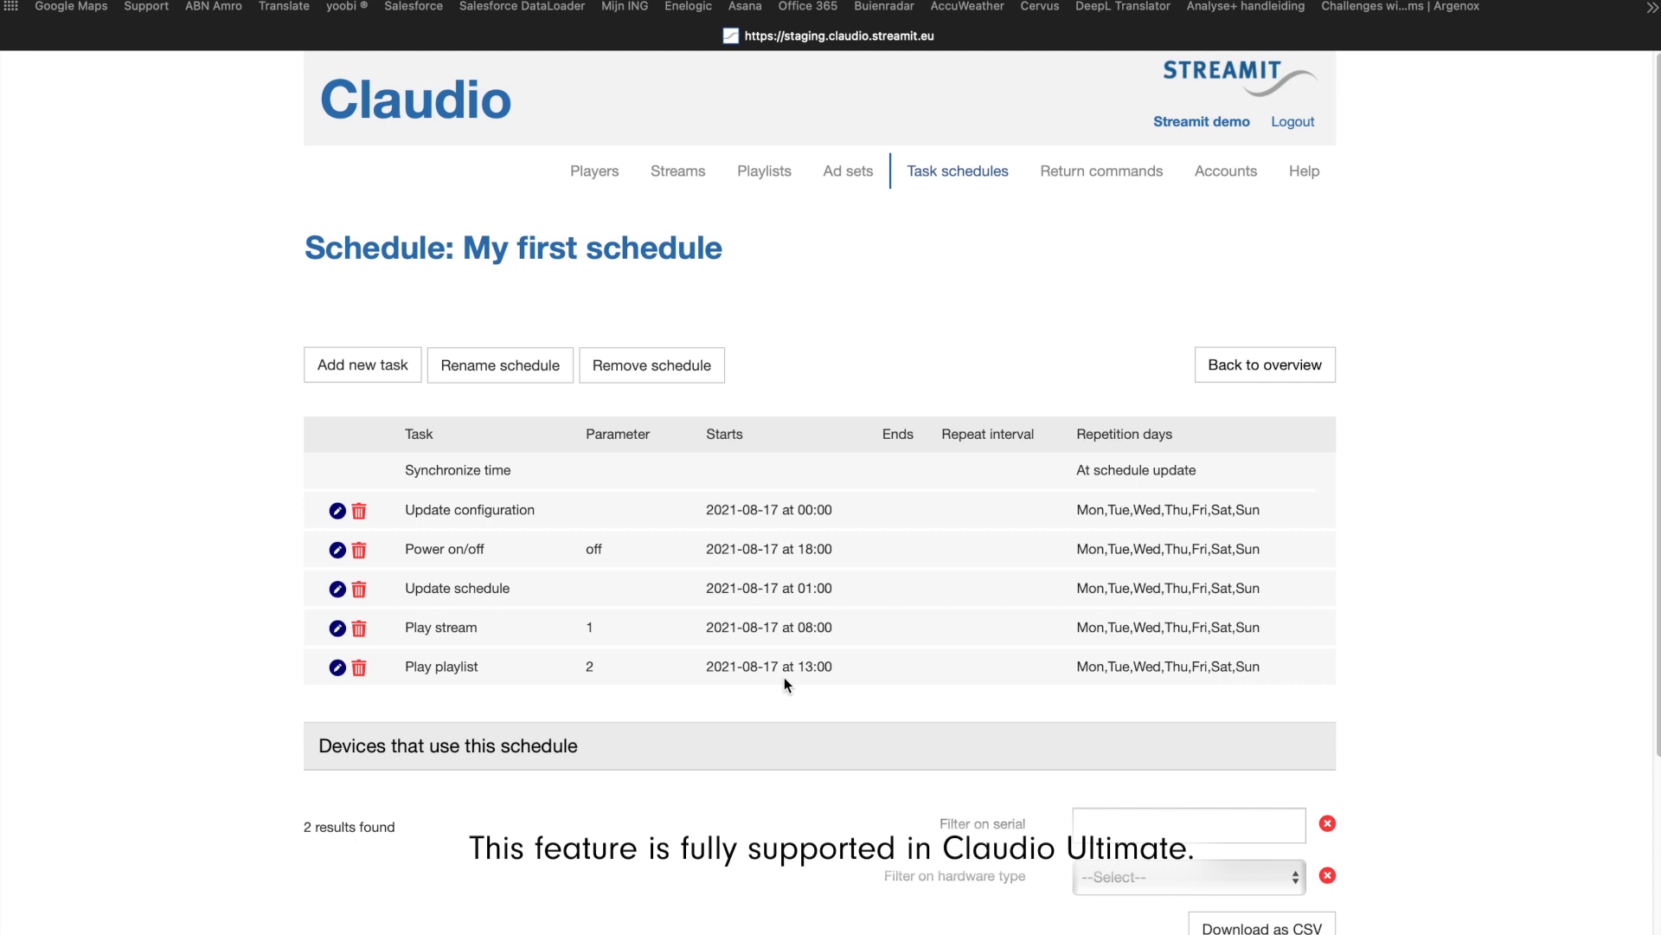
scroll(761, 670, "down", 4)
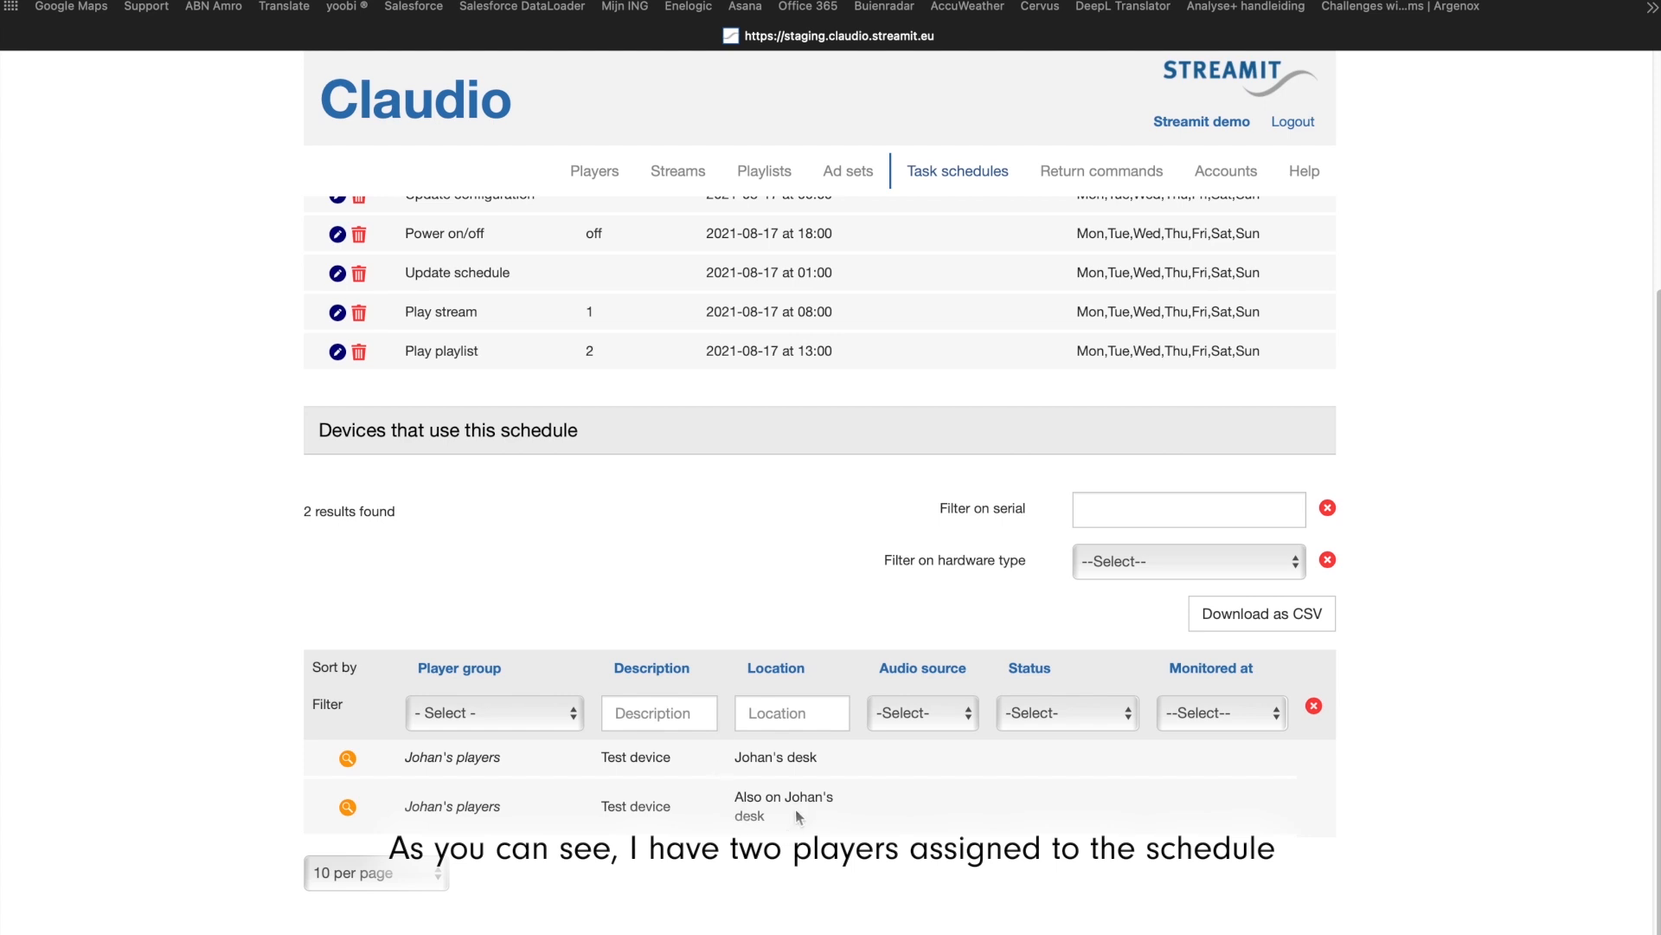
scroll(797, 808, "up", 4)
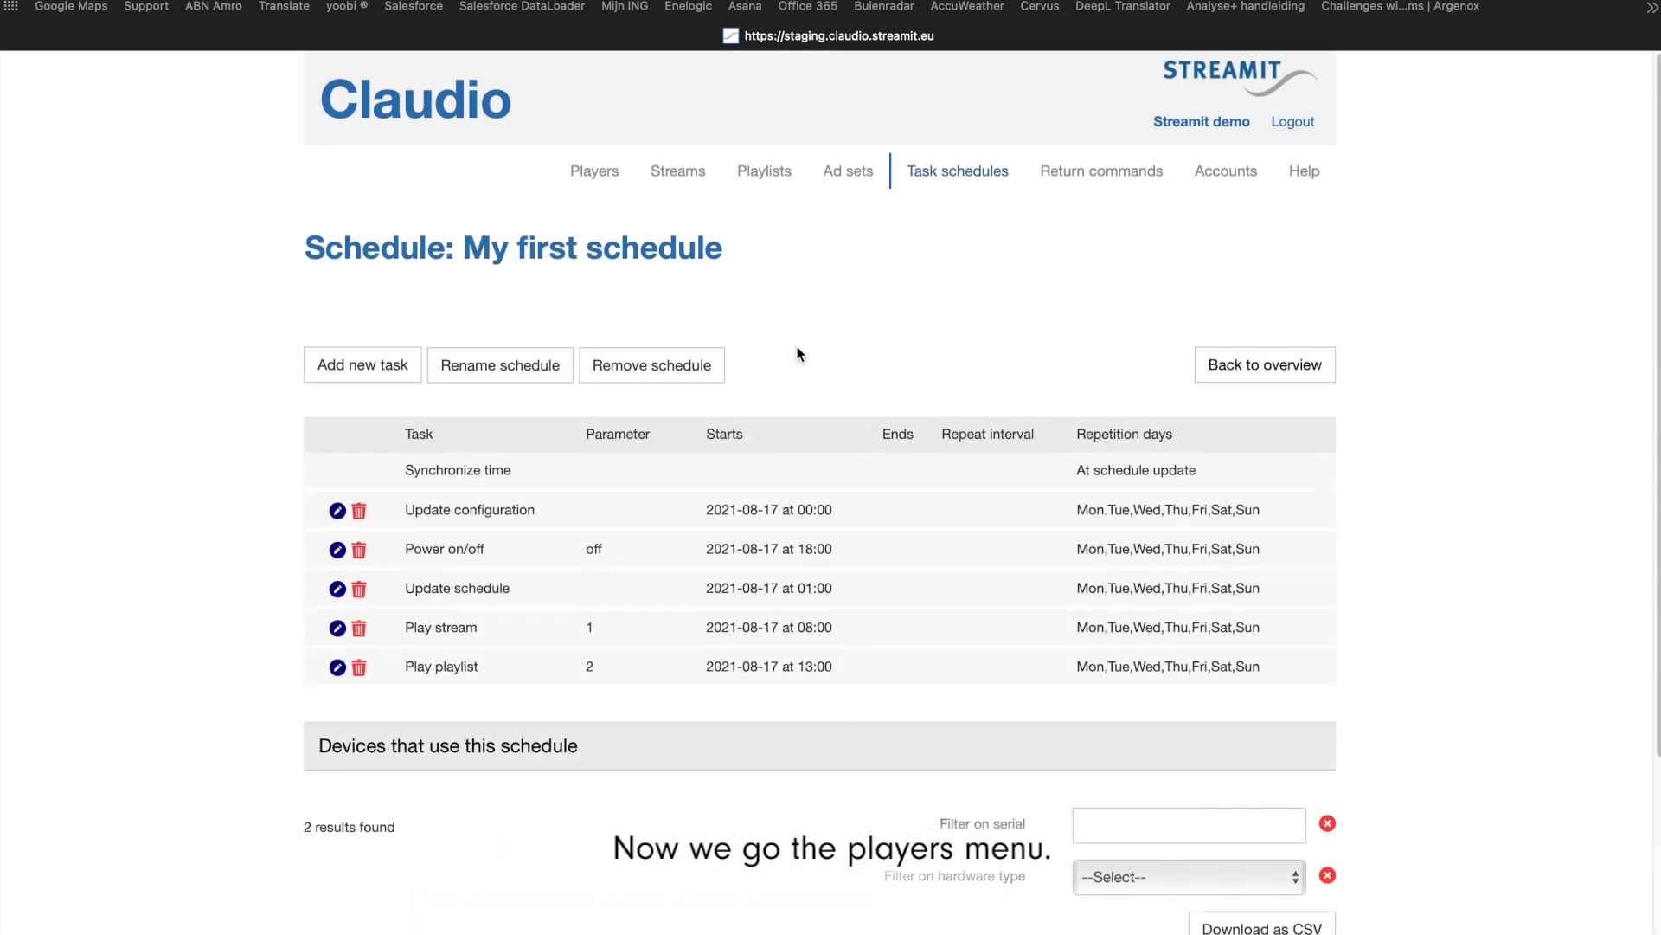
Step: Open the first player in the players overview and review its general settings, including description, platform and resources
left_click(598, 173)
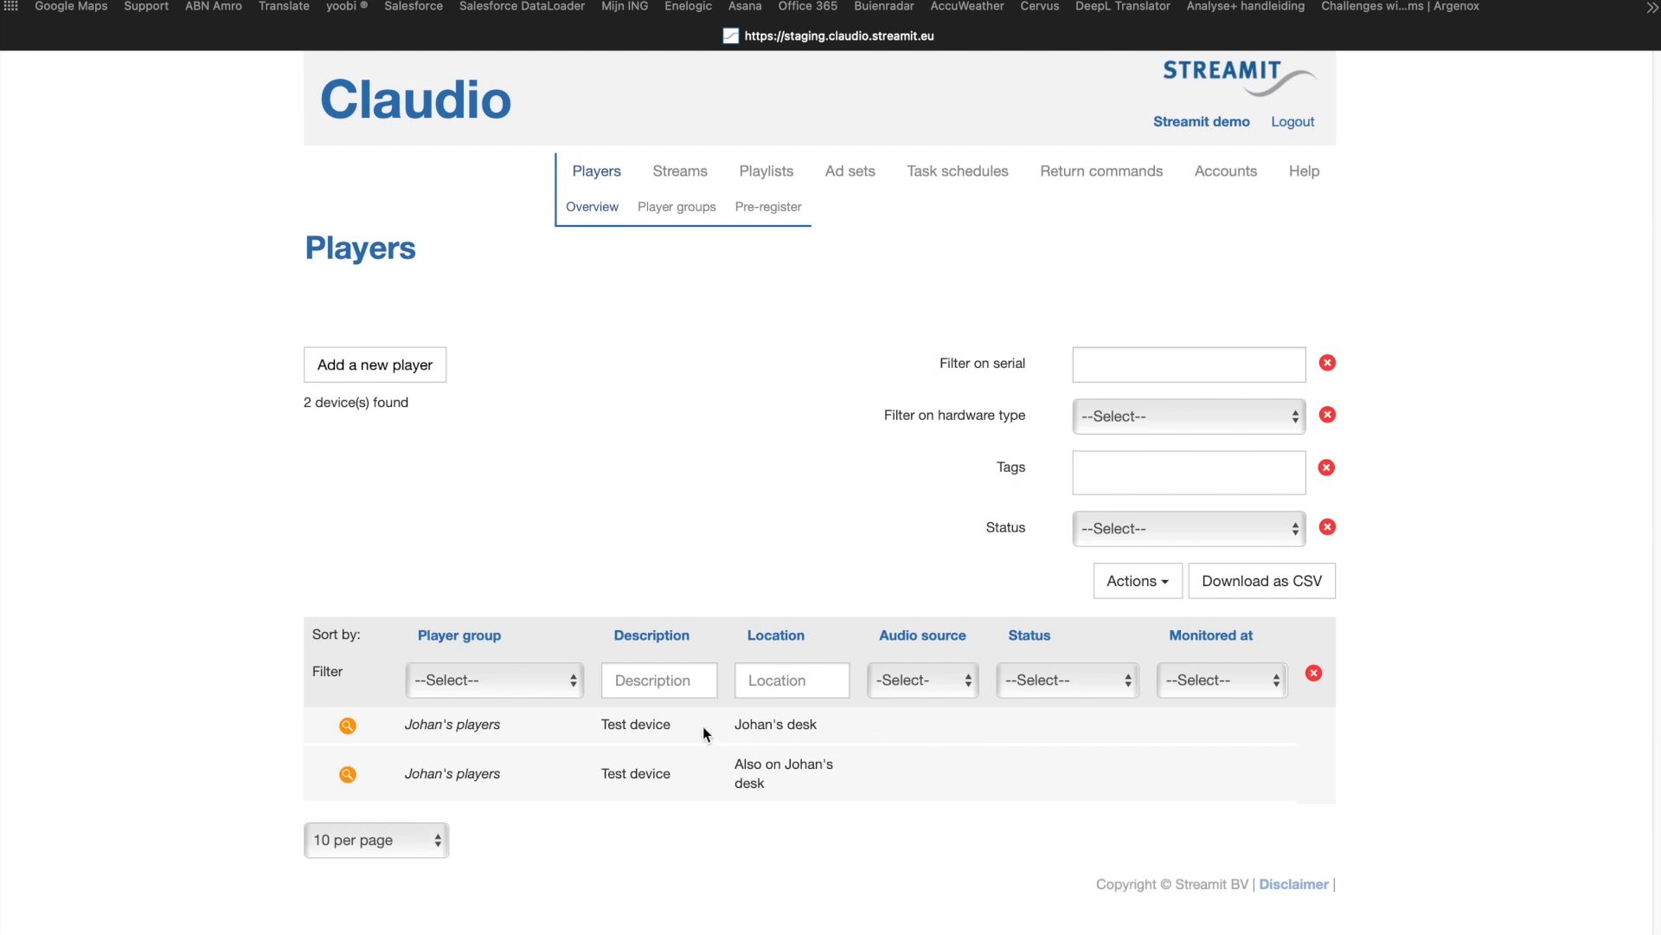
left_click(343, 725)
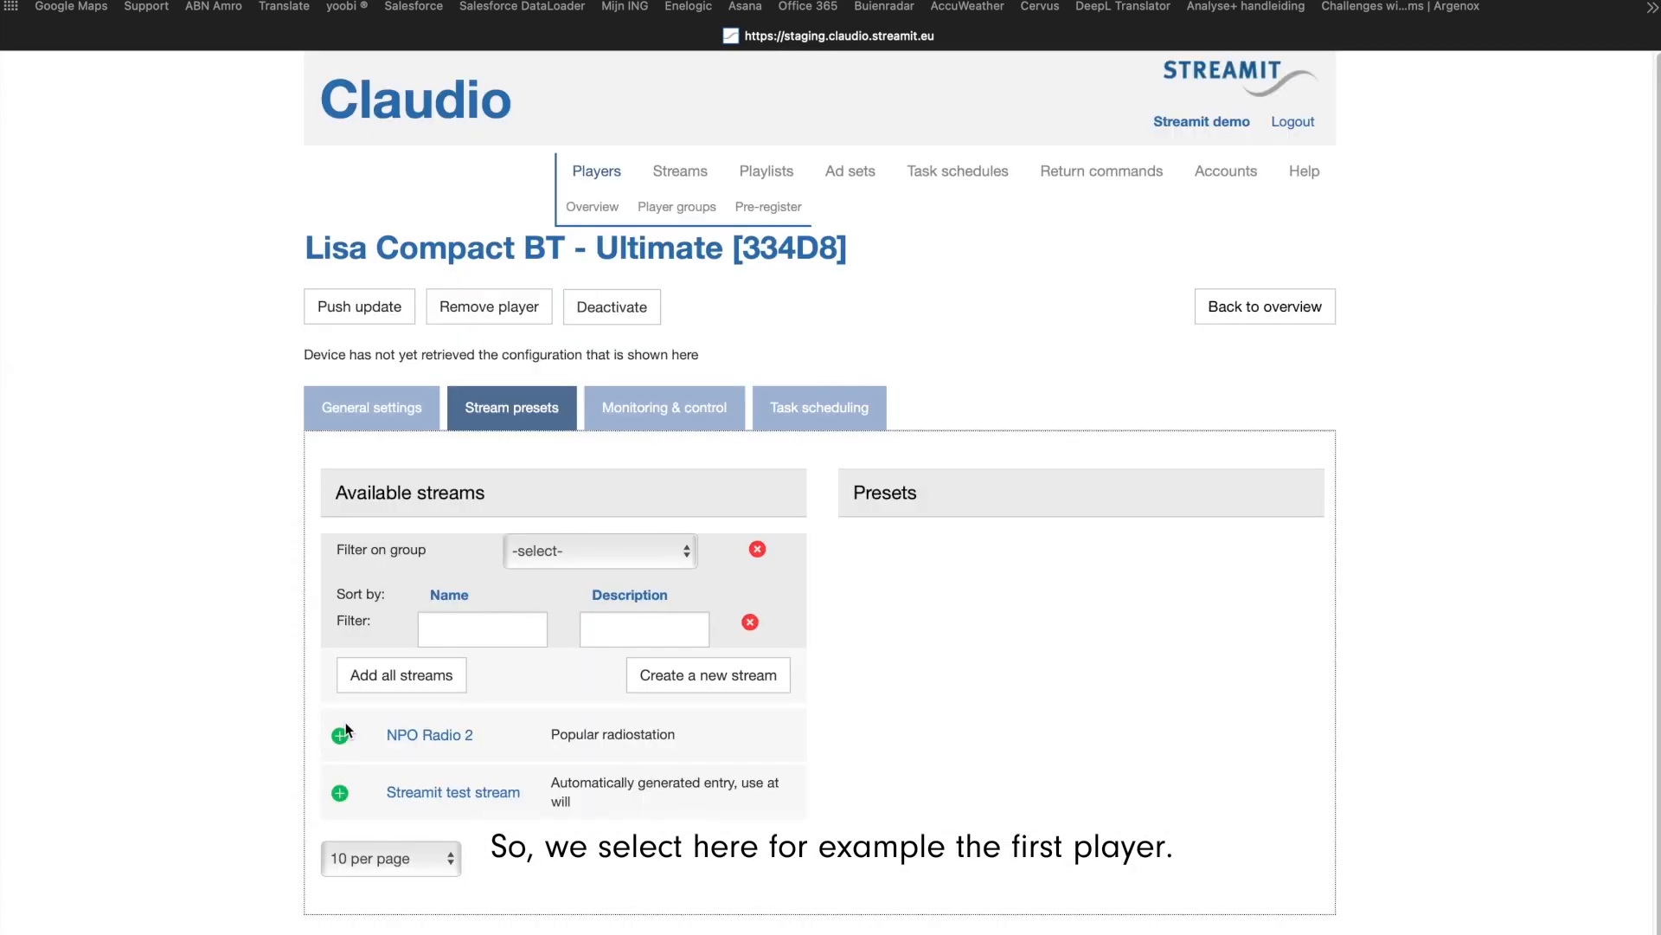
left_click(361, 415)
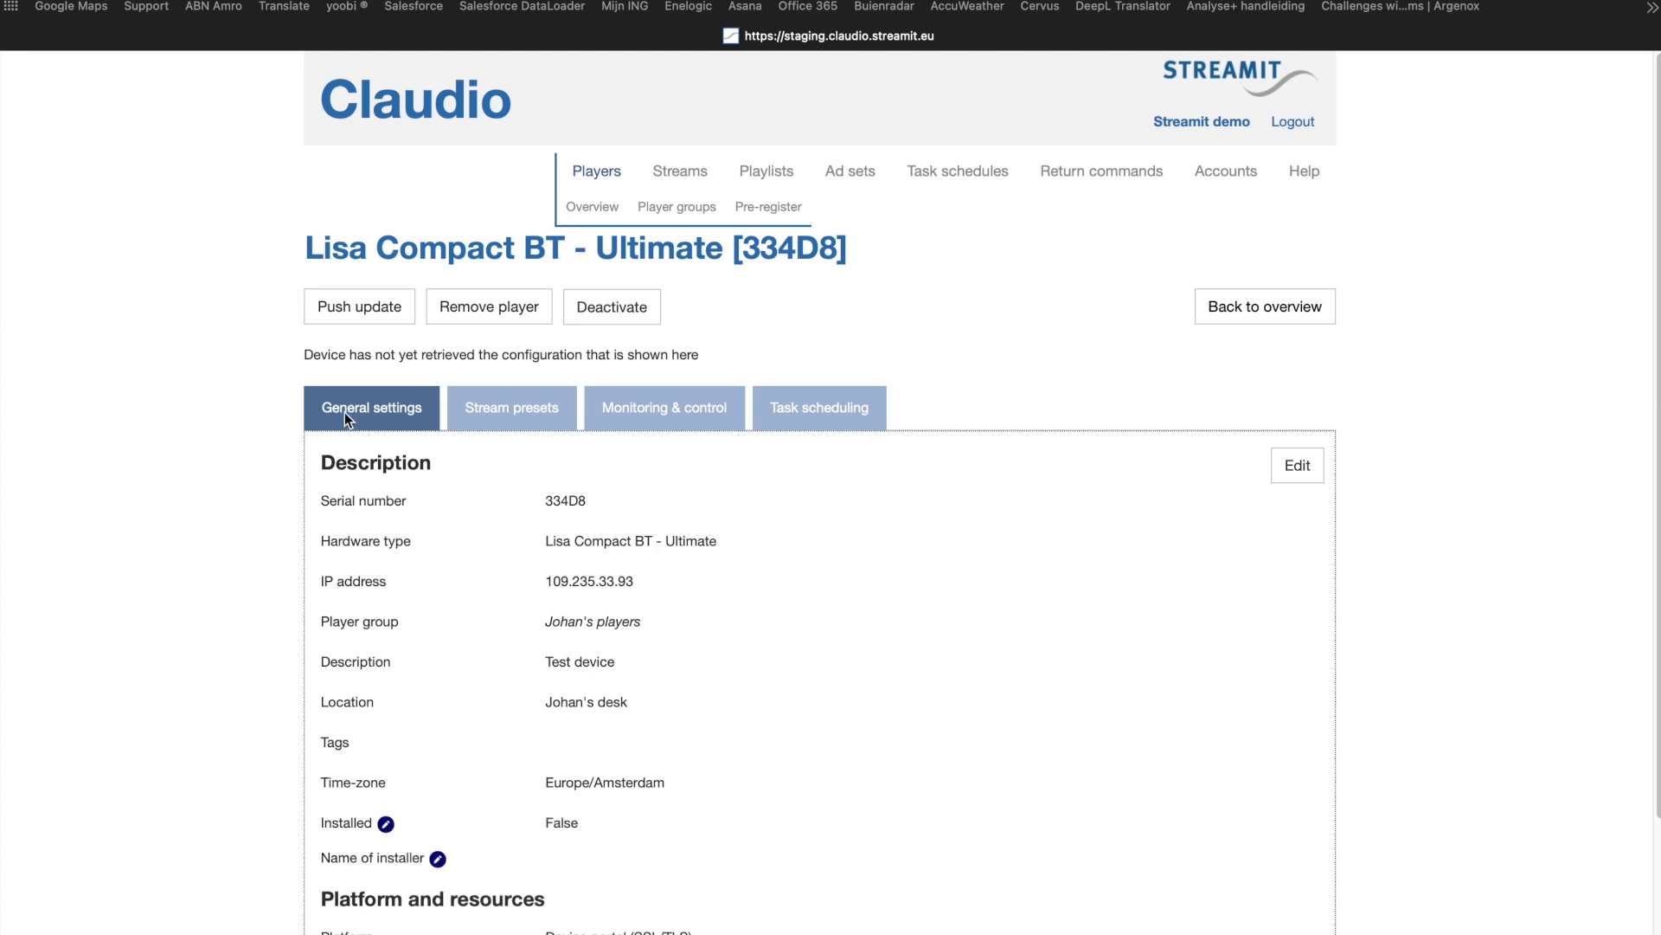
scroll(265, 438, "down", 5)
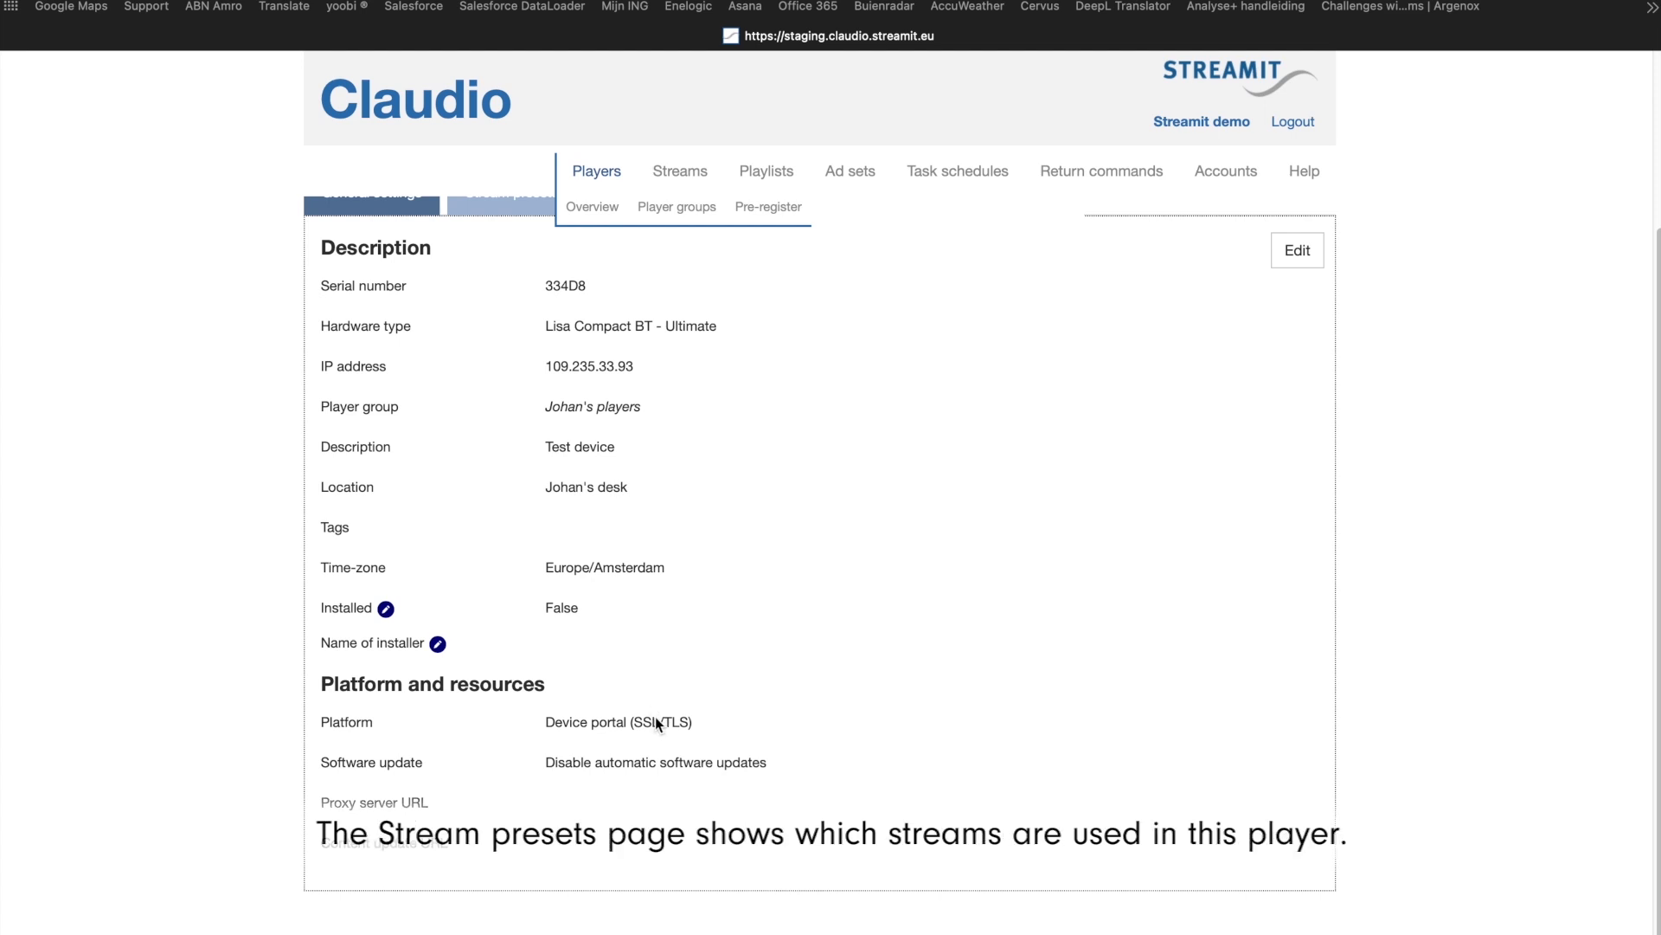
scroll(791, 699, "up", 5)
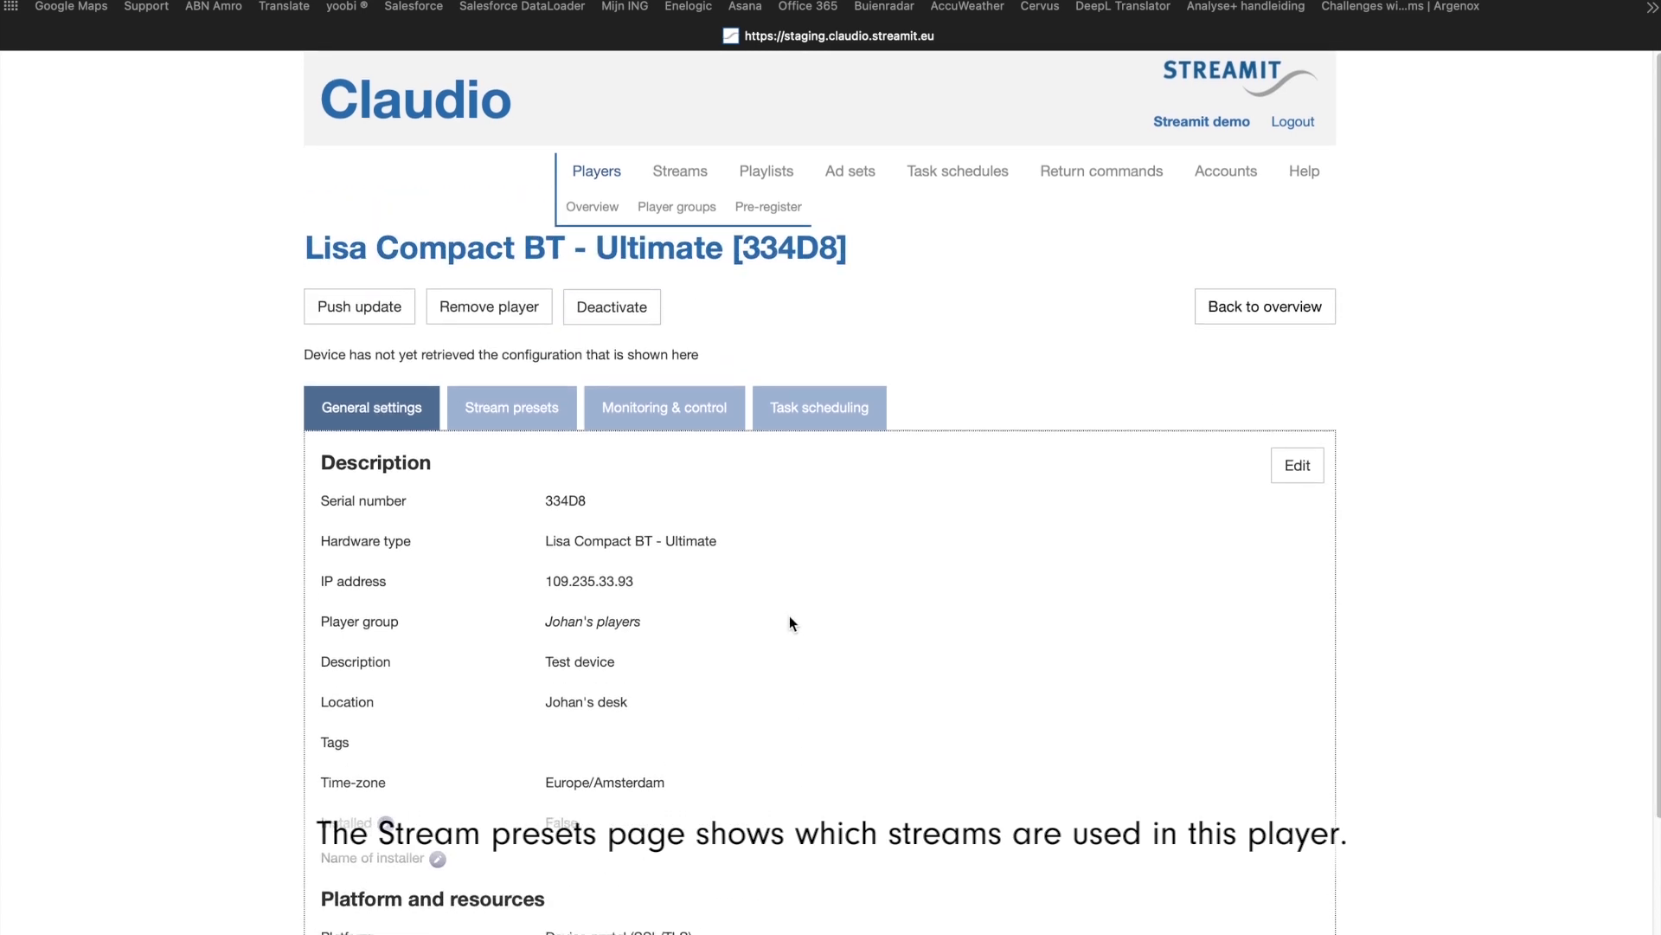
Step: Assign the NPO Radio 2 stream to the player as a preset
left_click(520, 407)
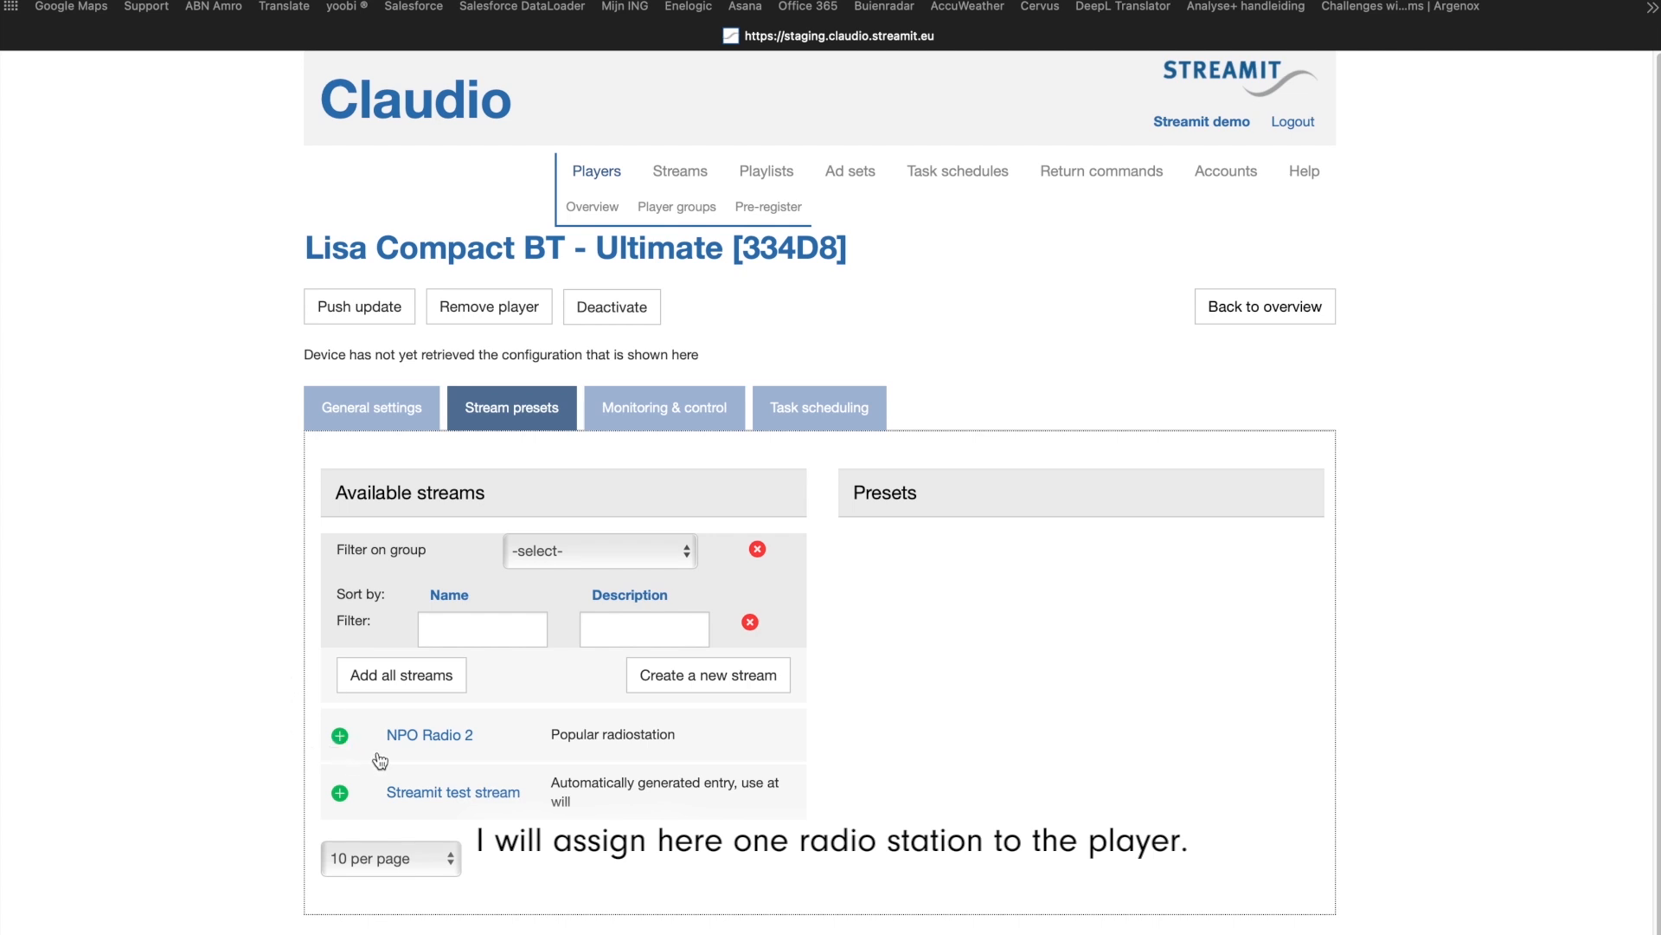
left_click(340, 738)
Step: View the player's monitoring and control settings, and review the tasks of the schedule assigned to it
left_click(649, 409)
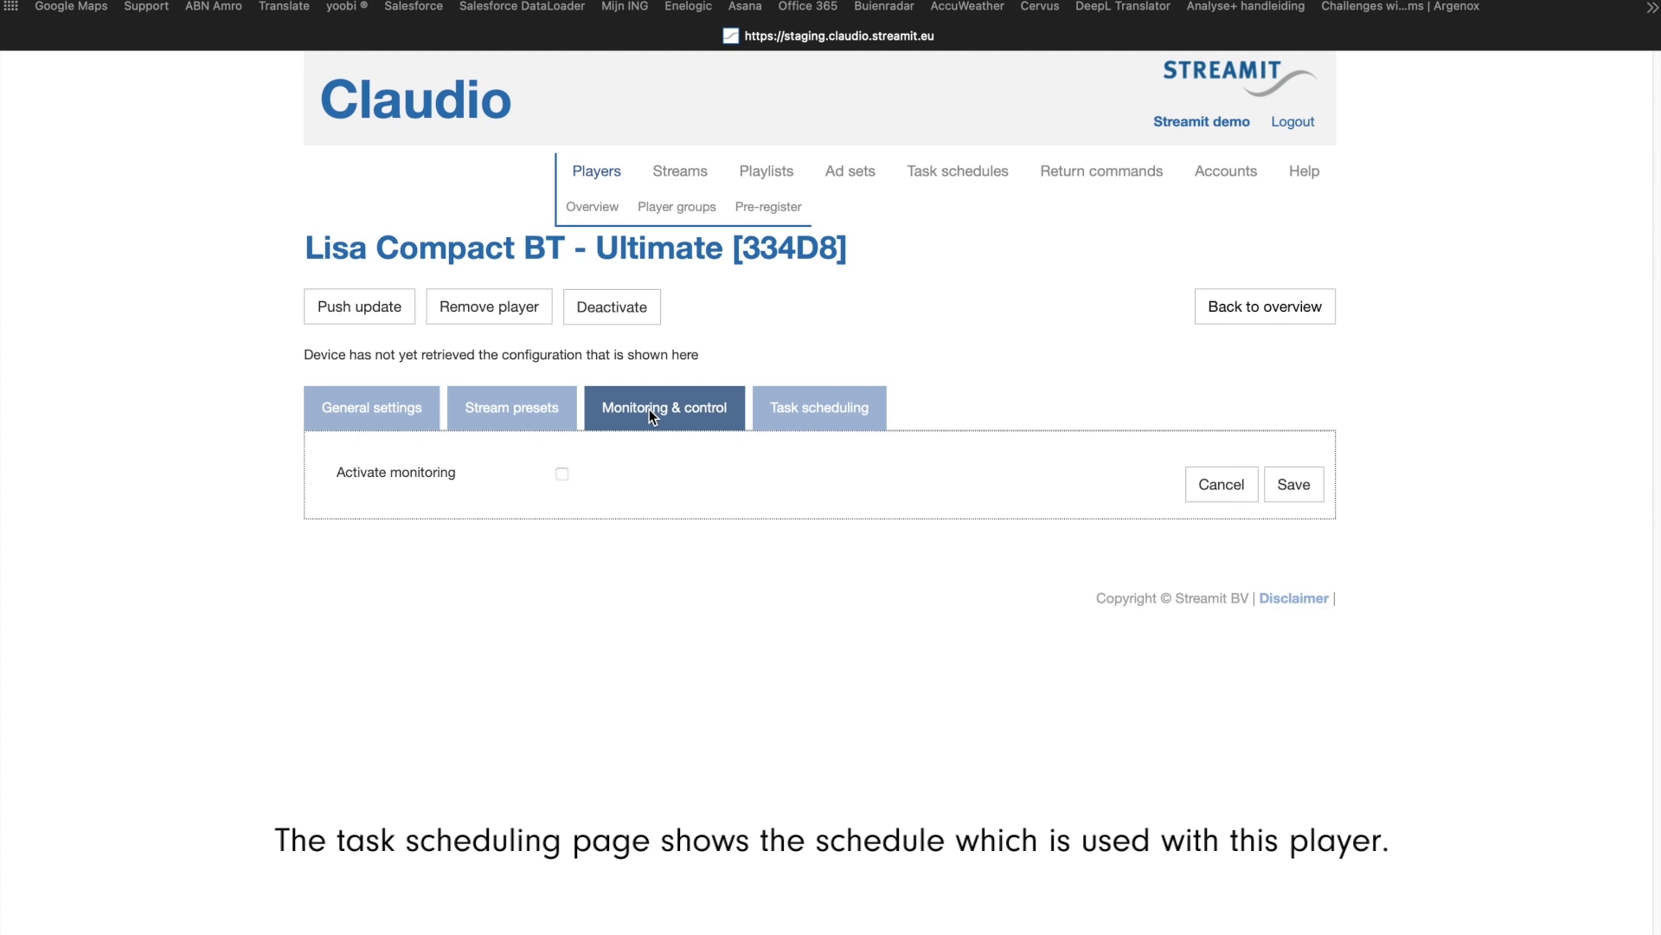
left_click(819, 413)
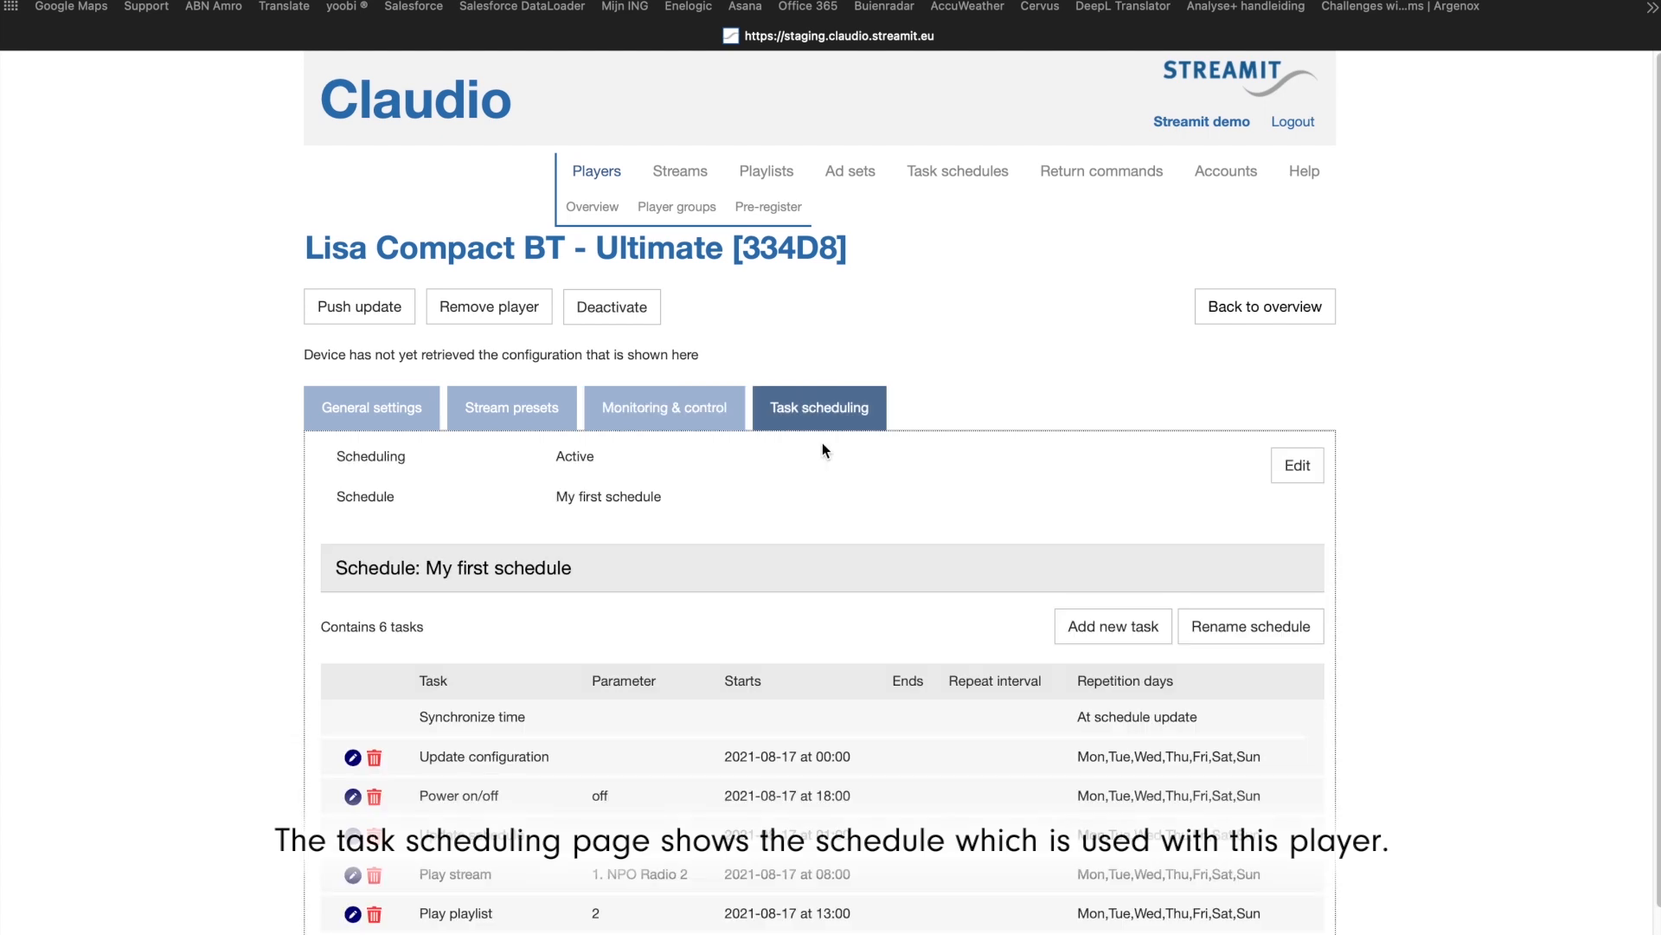
scroll(824, 474, "down", 2)
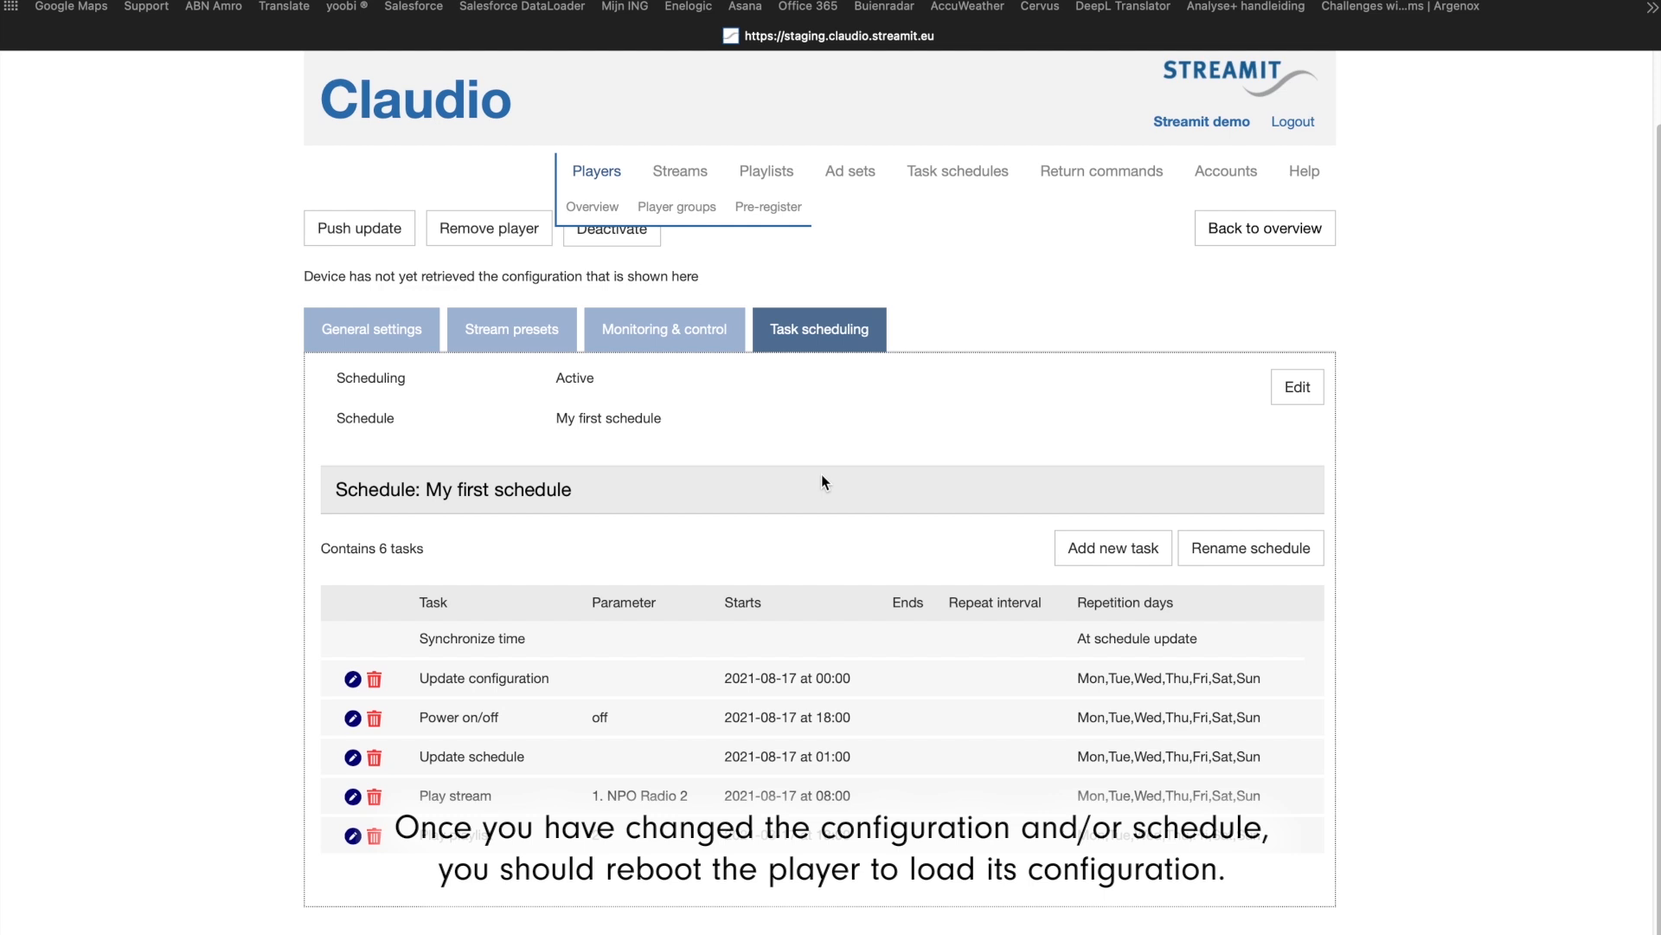
scroll(820, 483, "up", 1)
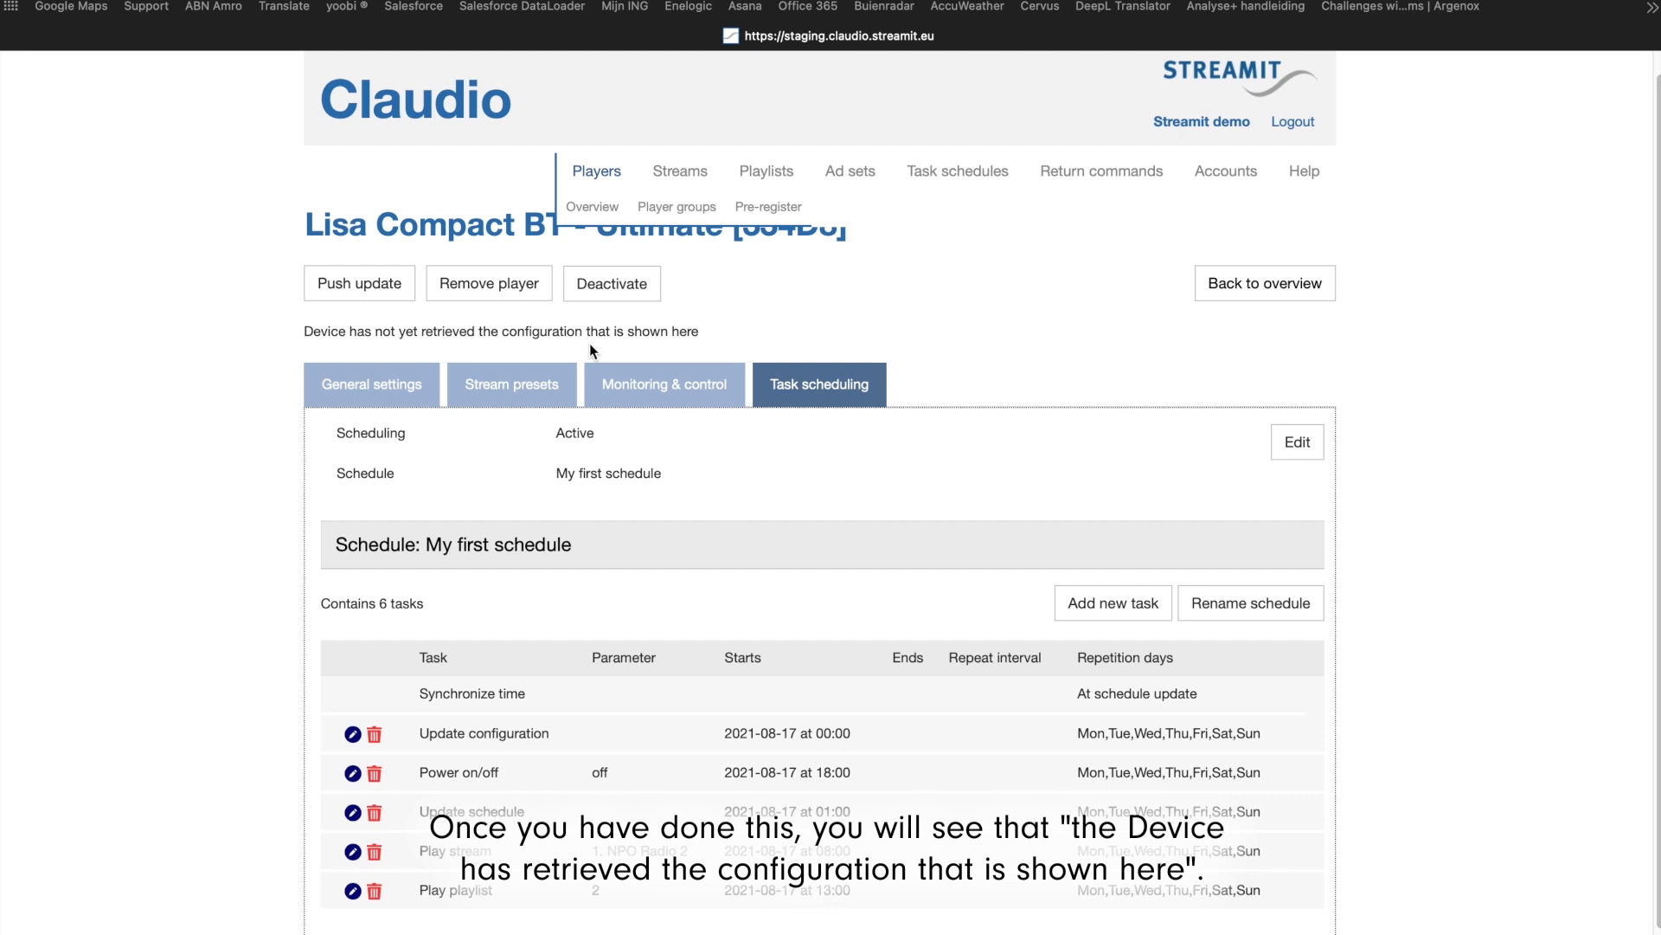
Step: Highlight the player's configuration retrieval status sentence and its word "not", and clear the selection
left_click_drag(301, 337, 701, 337)
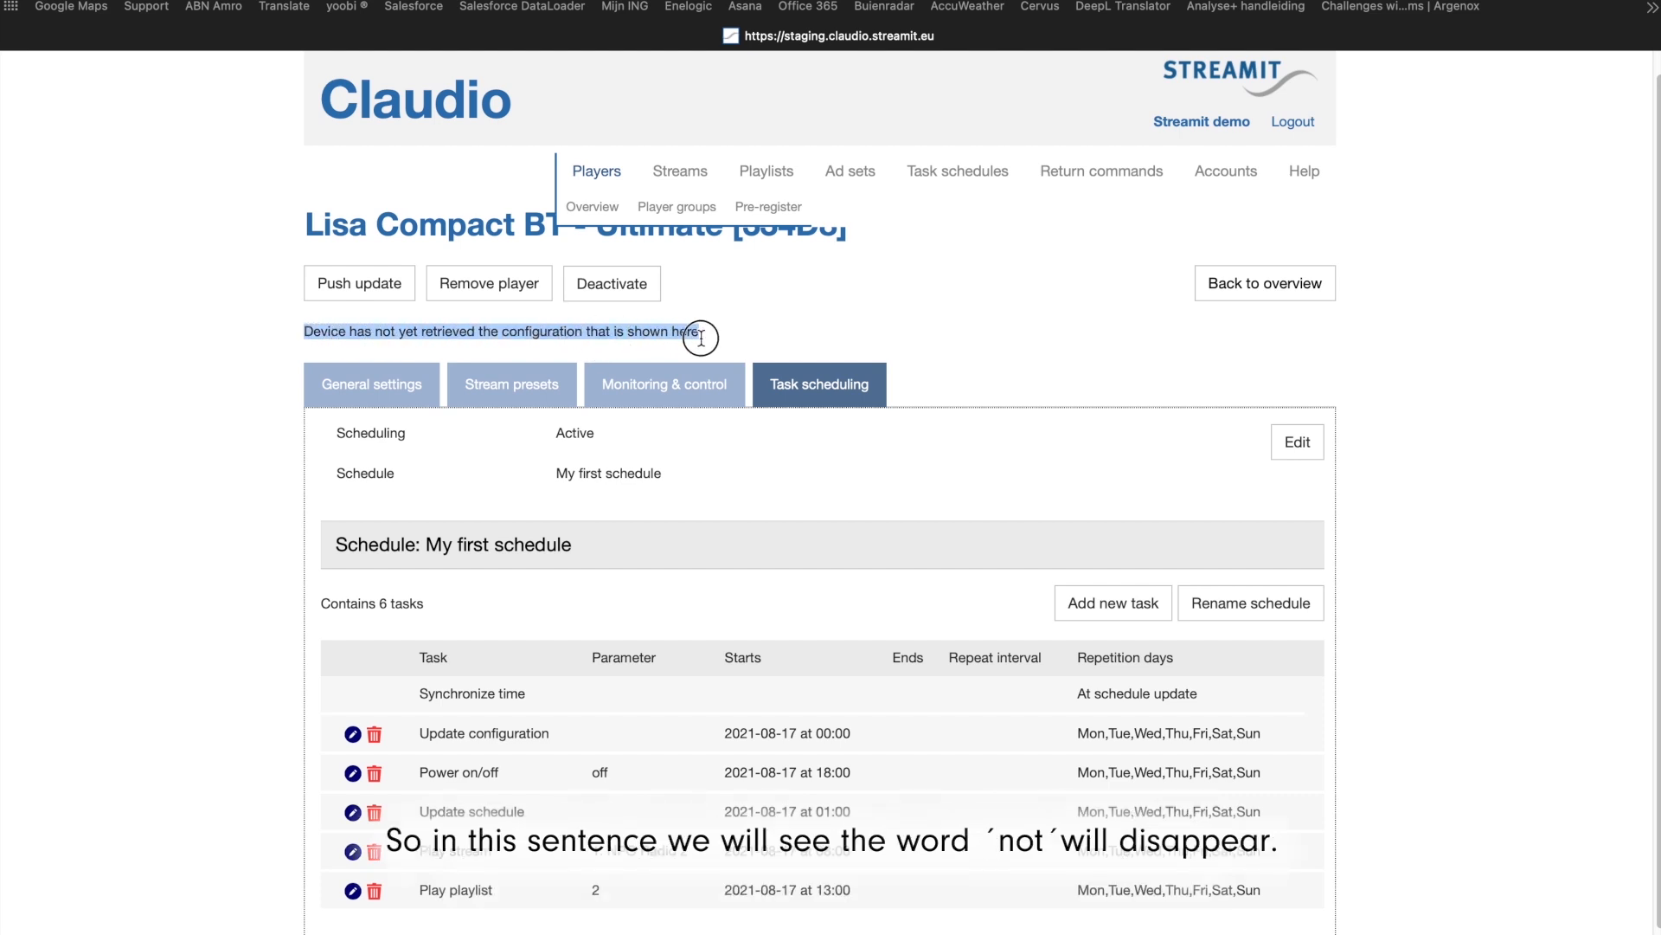
left_click(701, 337)
left_click_drag(375, 332, 395, 332)
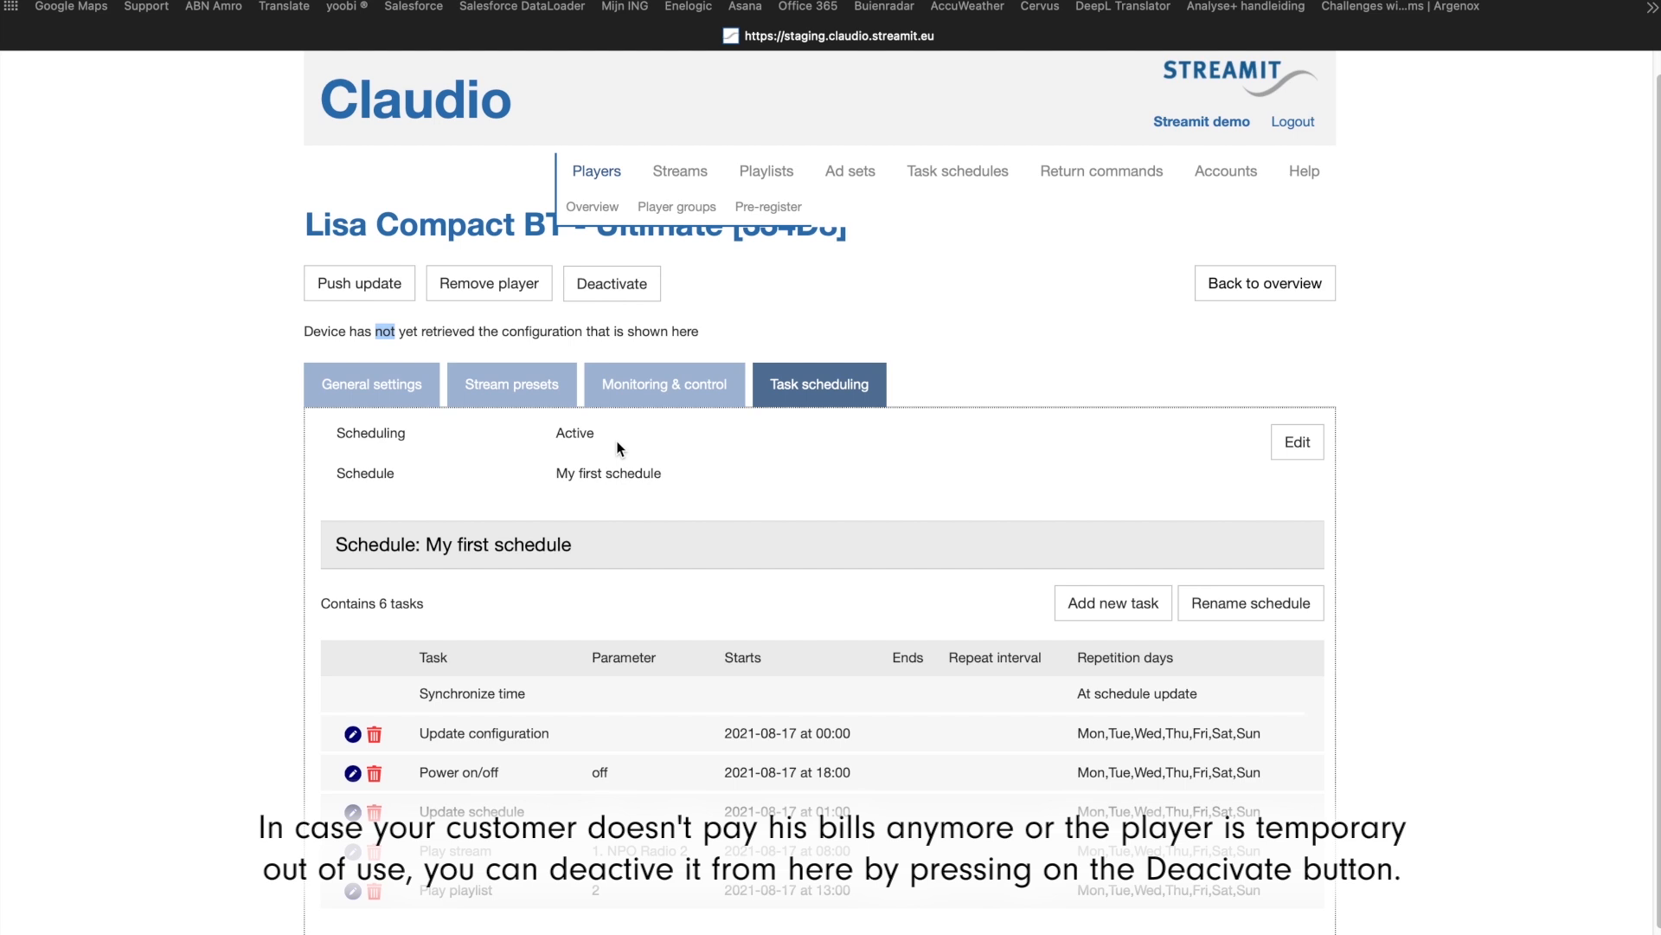
left_click(844, 318)
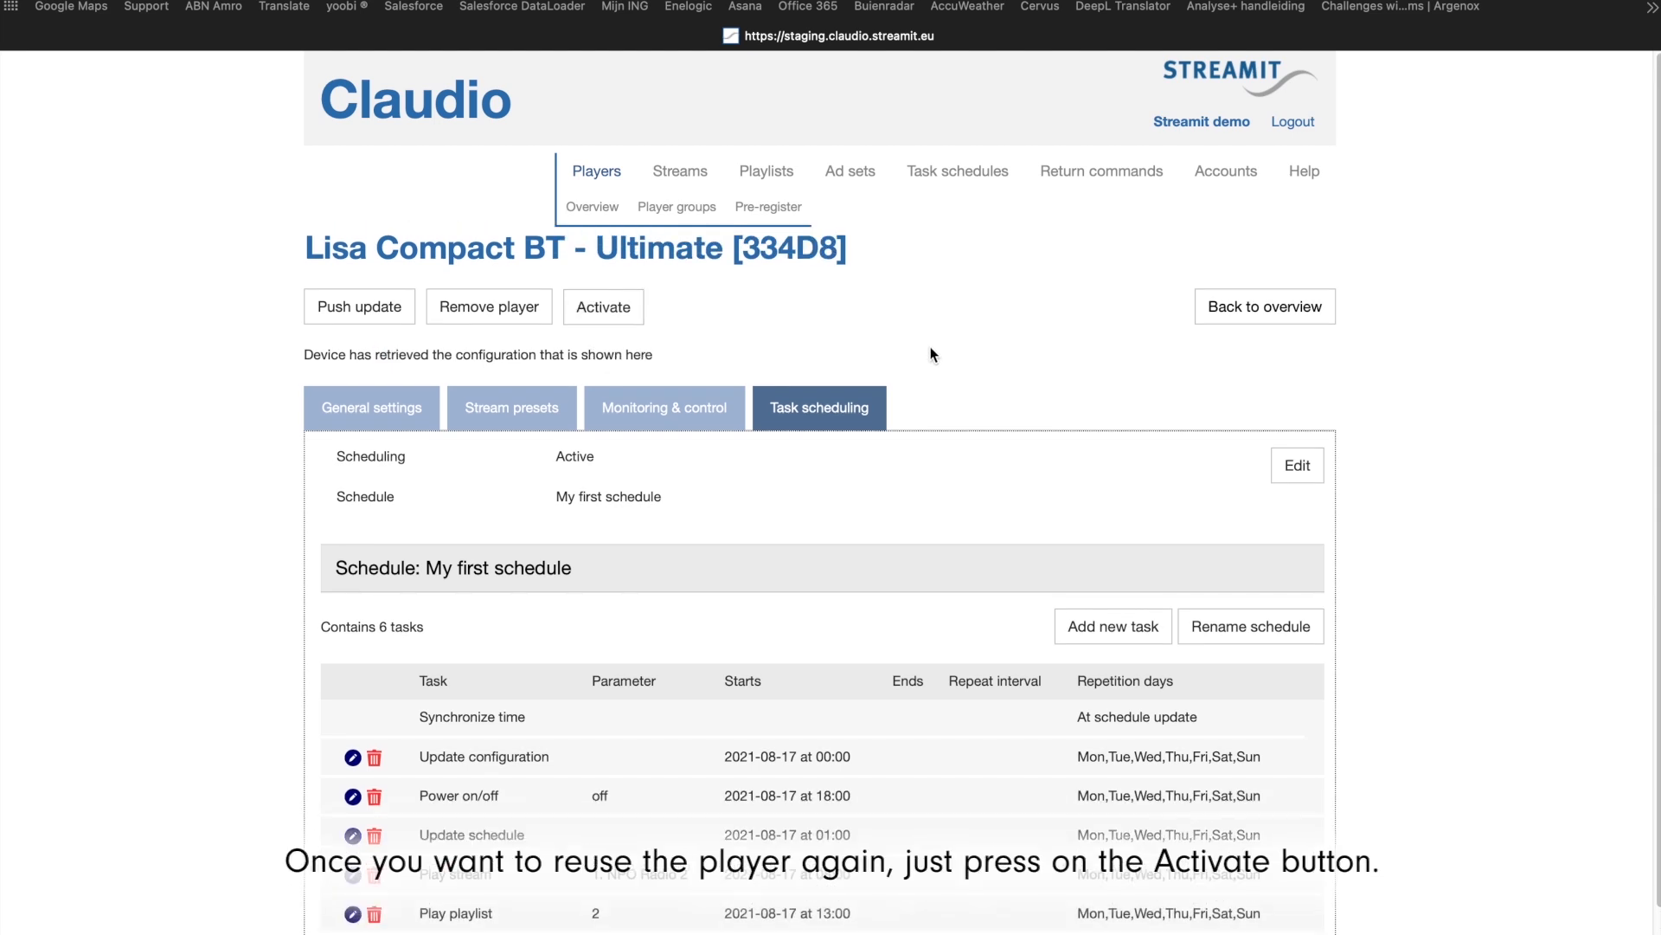
Step: Return to the players overview and show the group actions available for the players
left_click(592, 206)
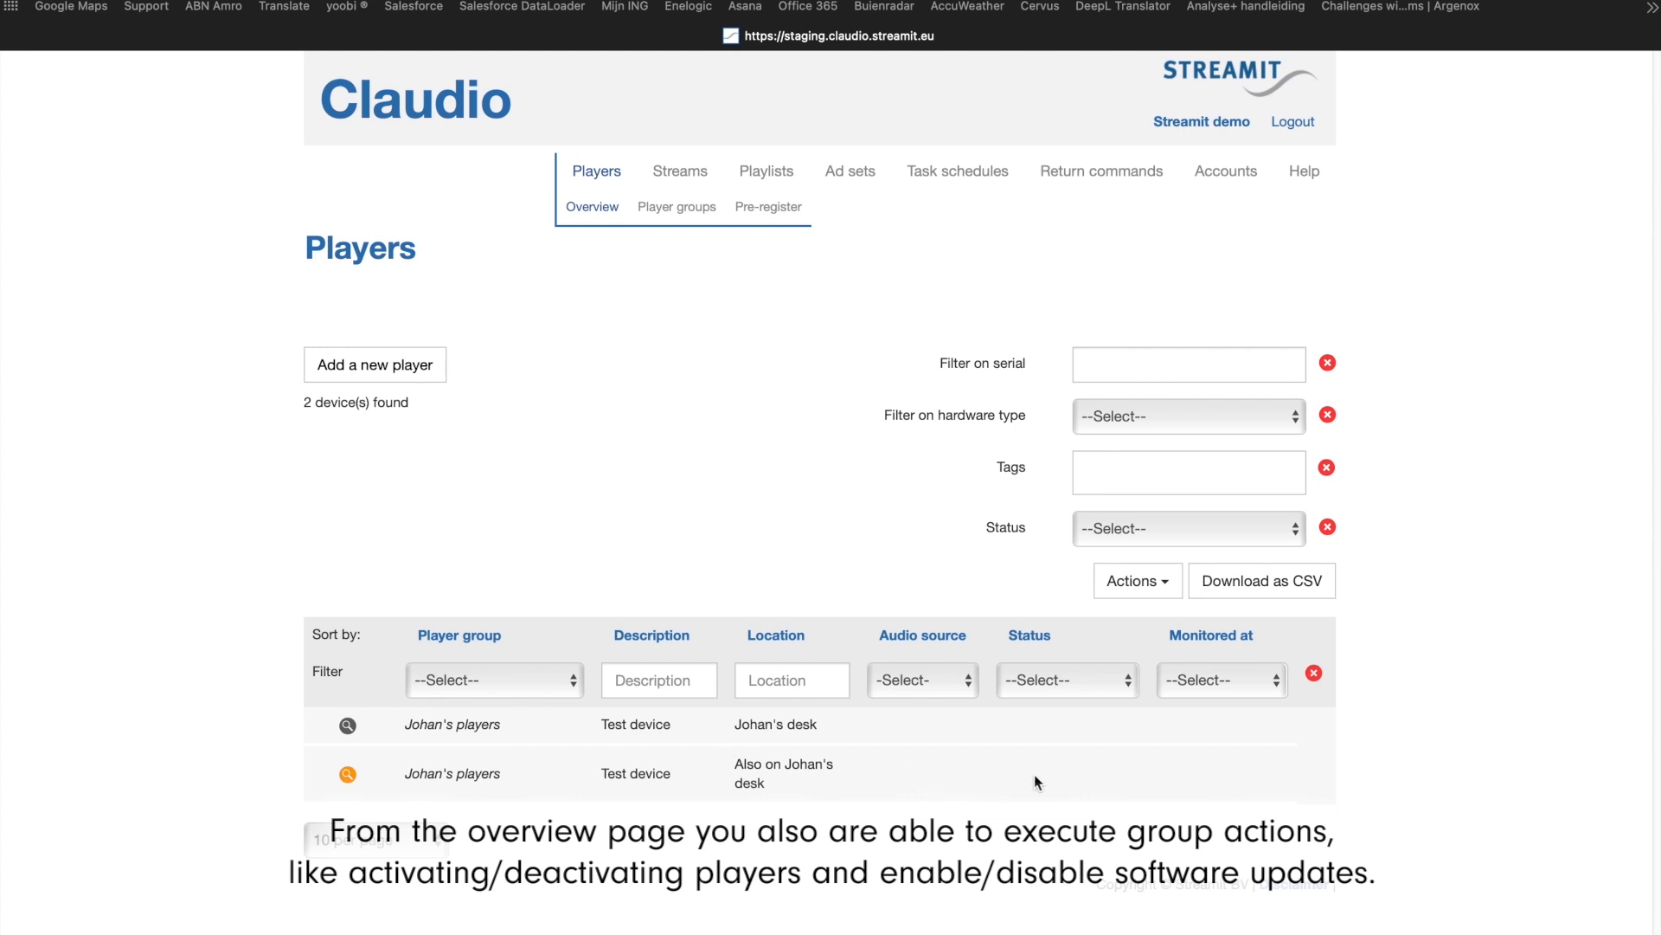
left_click(1160, 589)
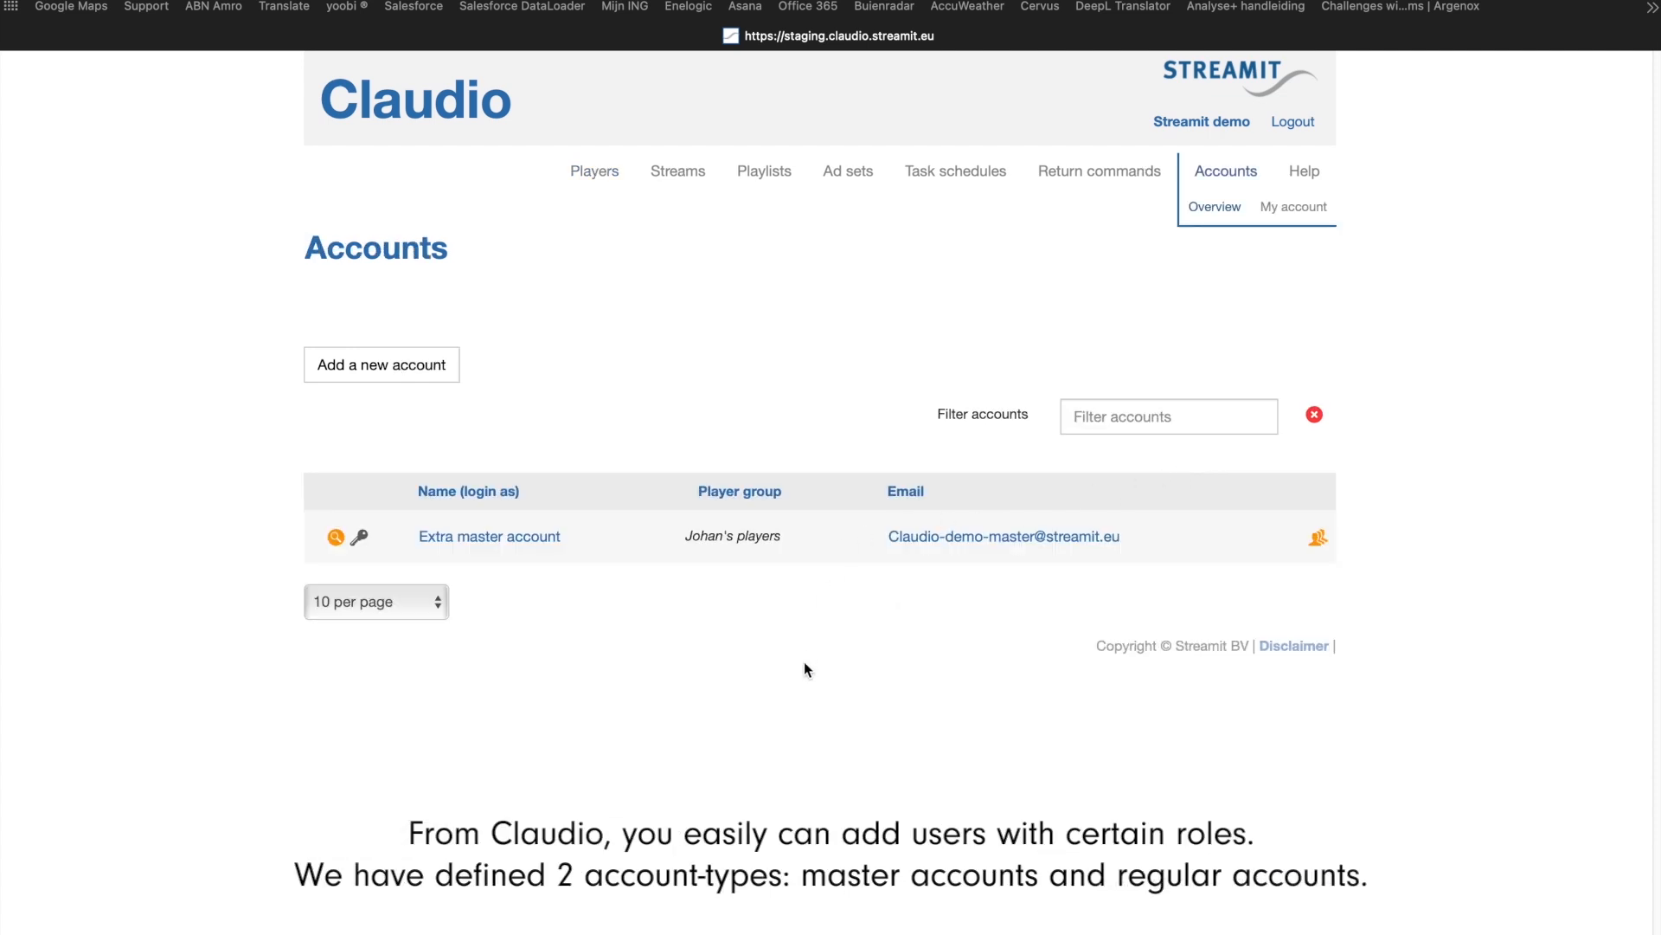
Step: Open the form for adding a new account from the accounts overview
left_click(398, 364)
left_click(673, 363)
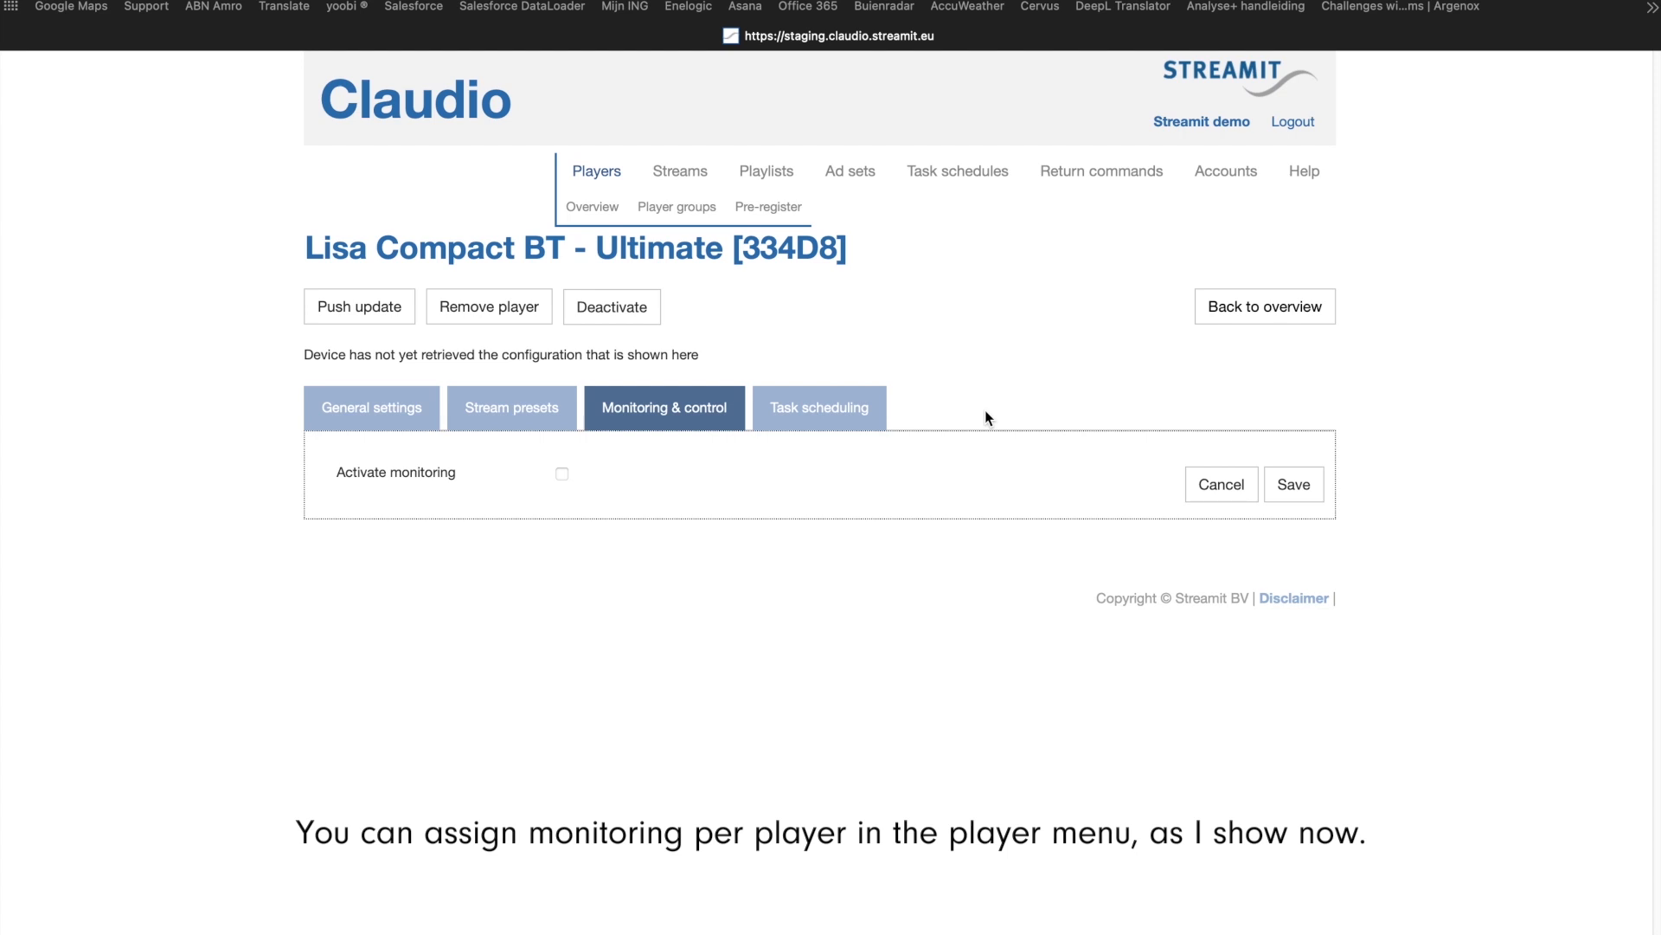
Step: Activate monitoring for the Lisa Compact BT - Ultimate player with a monitoring interval of 1 minute and save
left_click(563, 475)
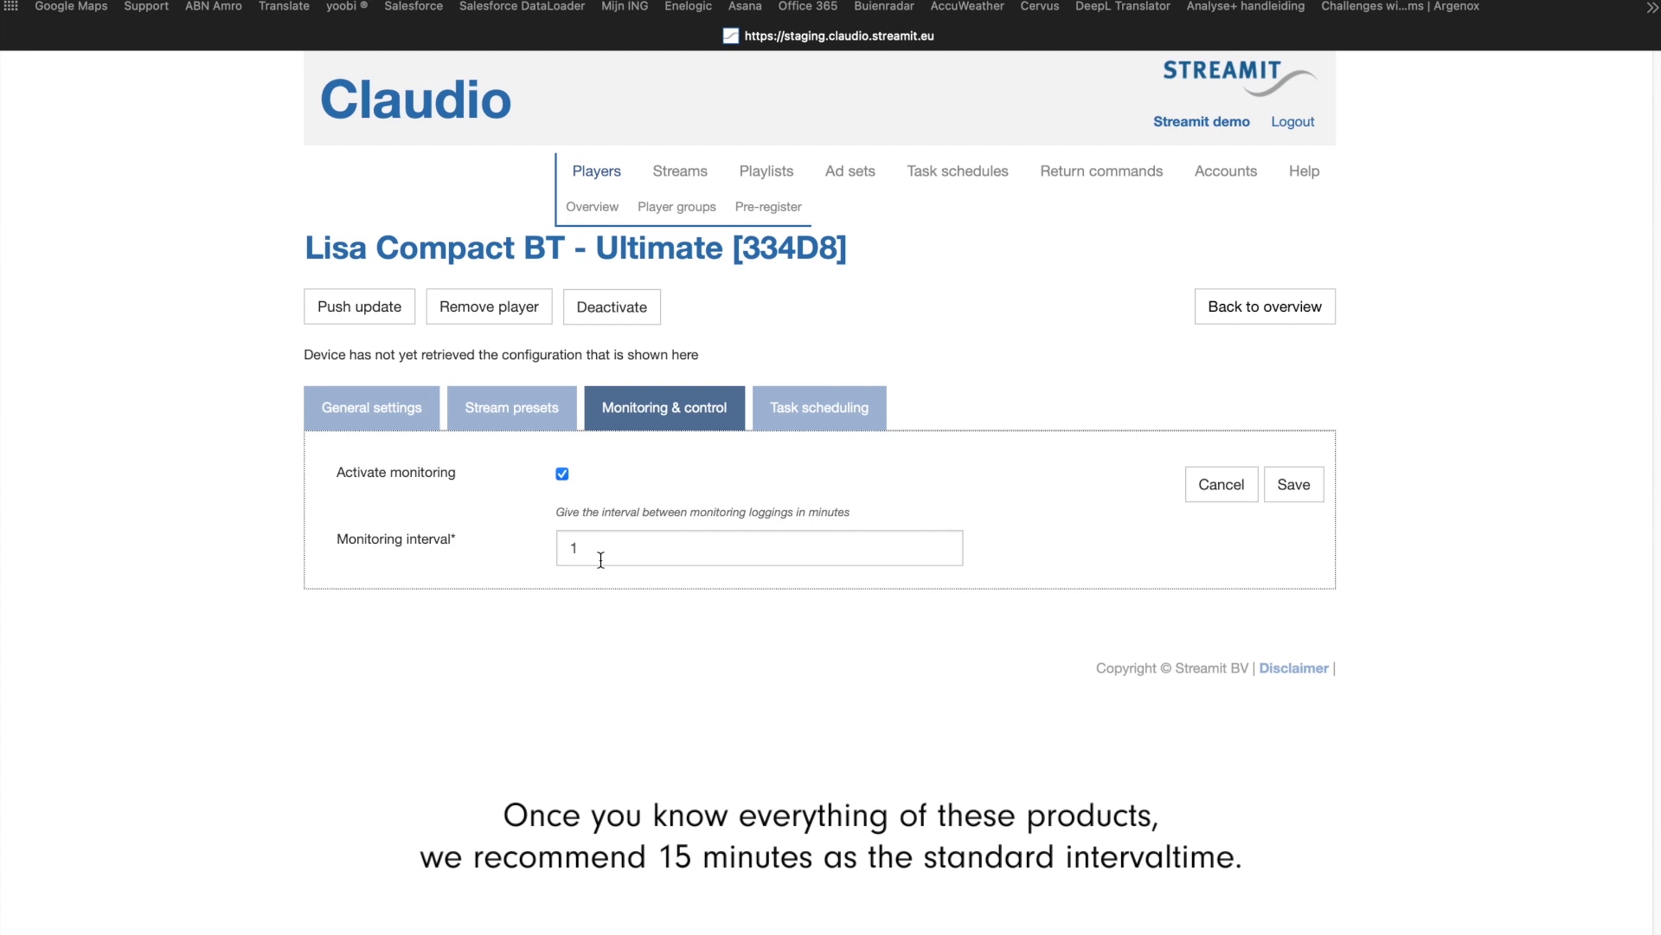
left_click(1304, 489)
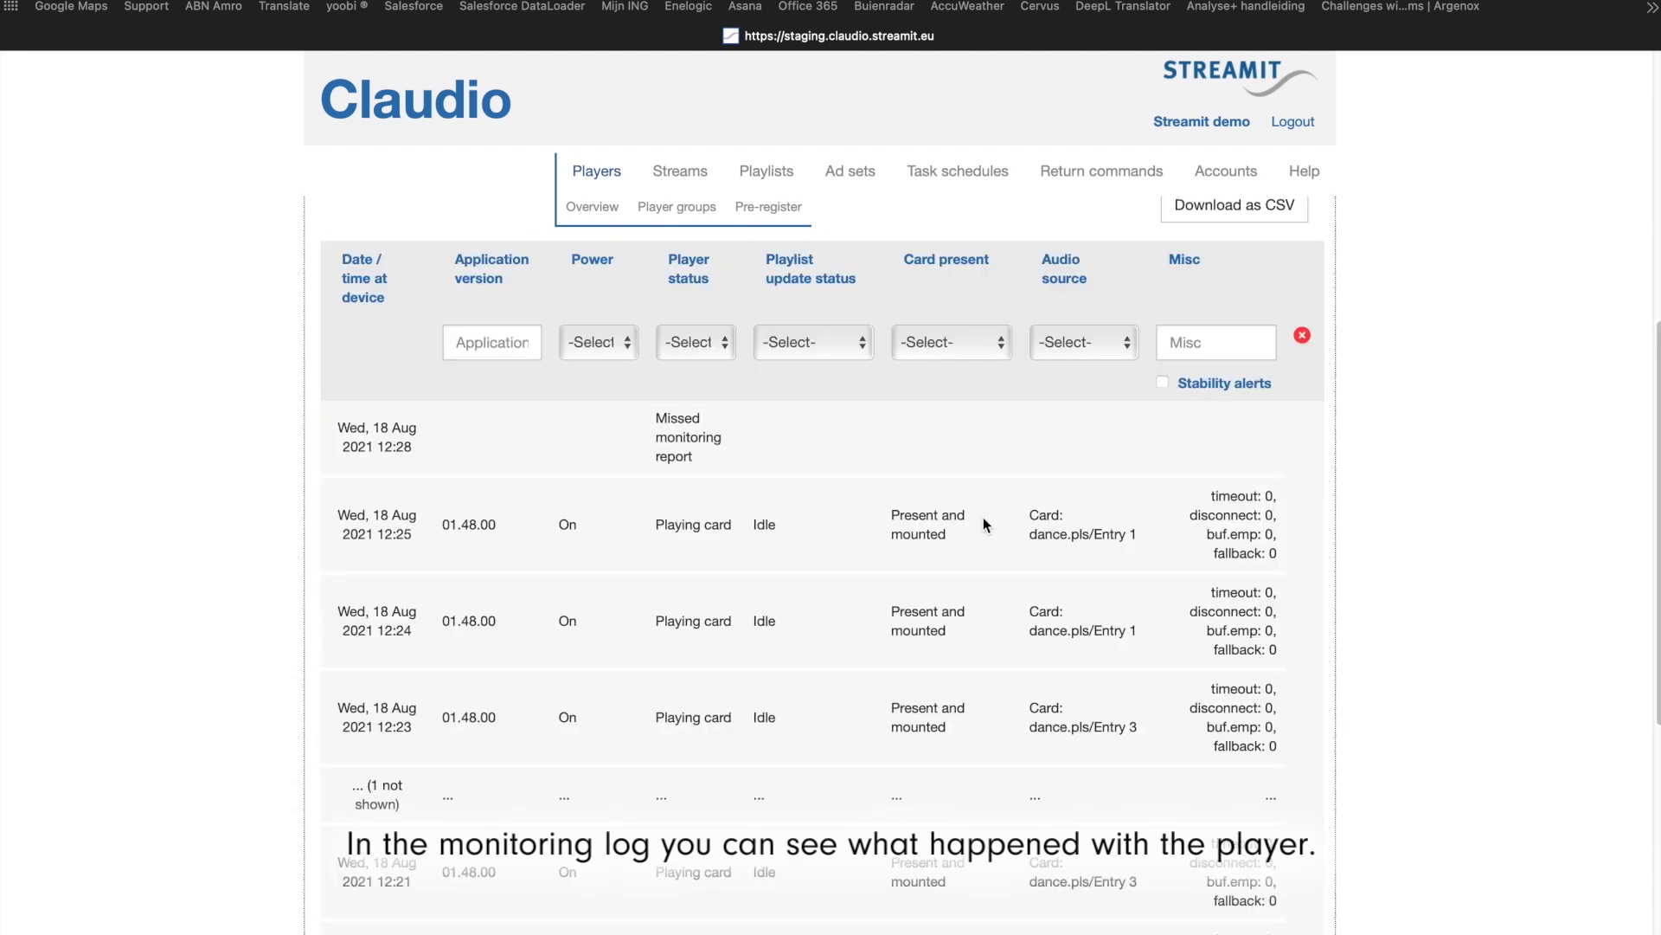
Step: Examine the player's monitoring log, checking the reported times, player status, audio source and messages of the entries
scroll(983, 516, "up", 3)
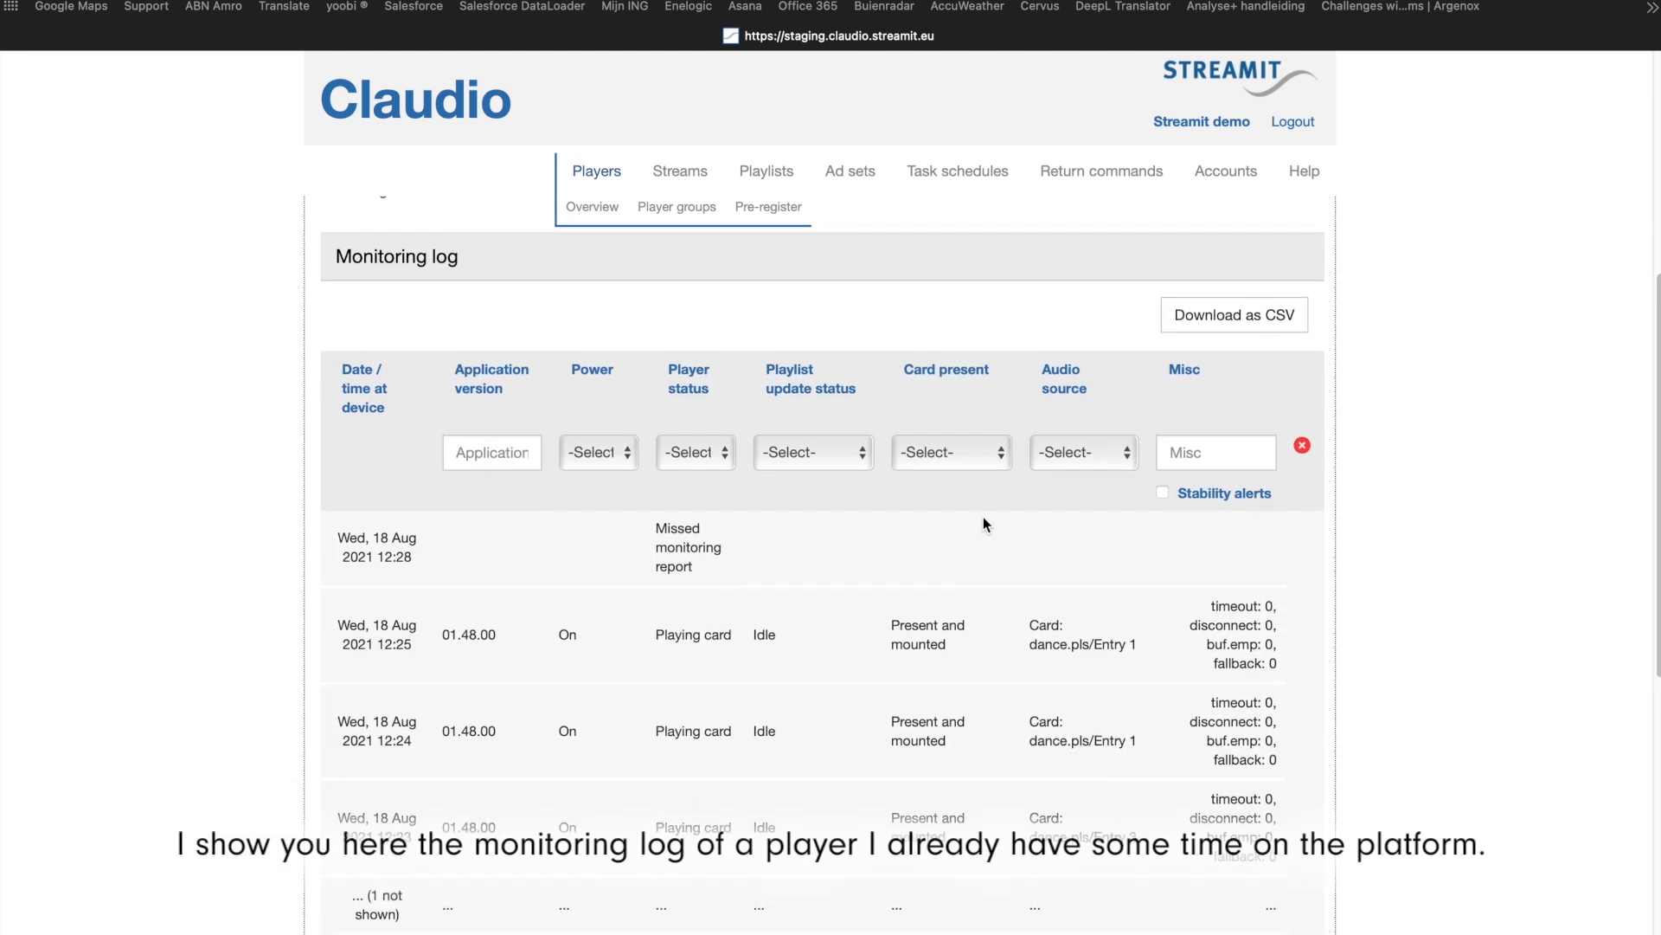
scroll(983, 516, "up", 10)
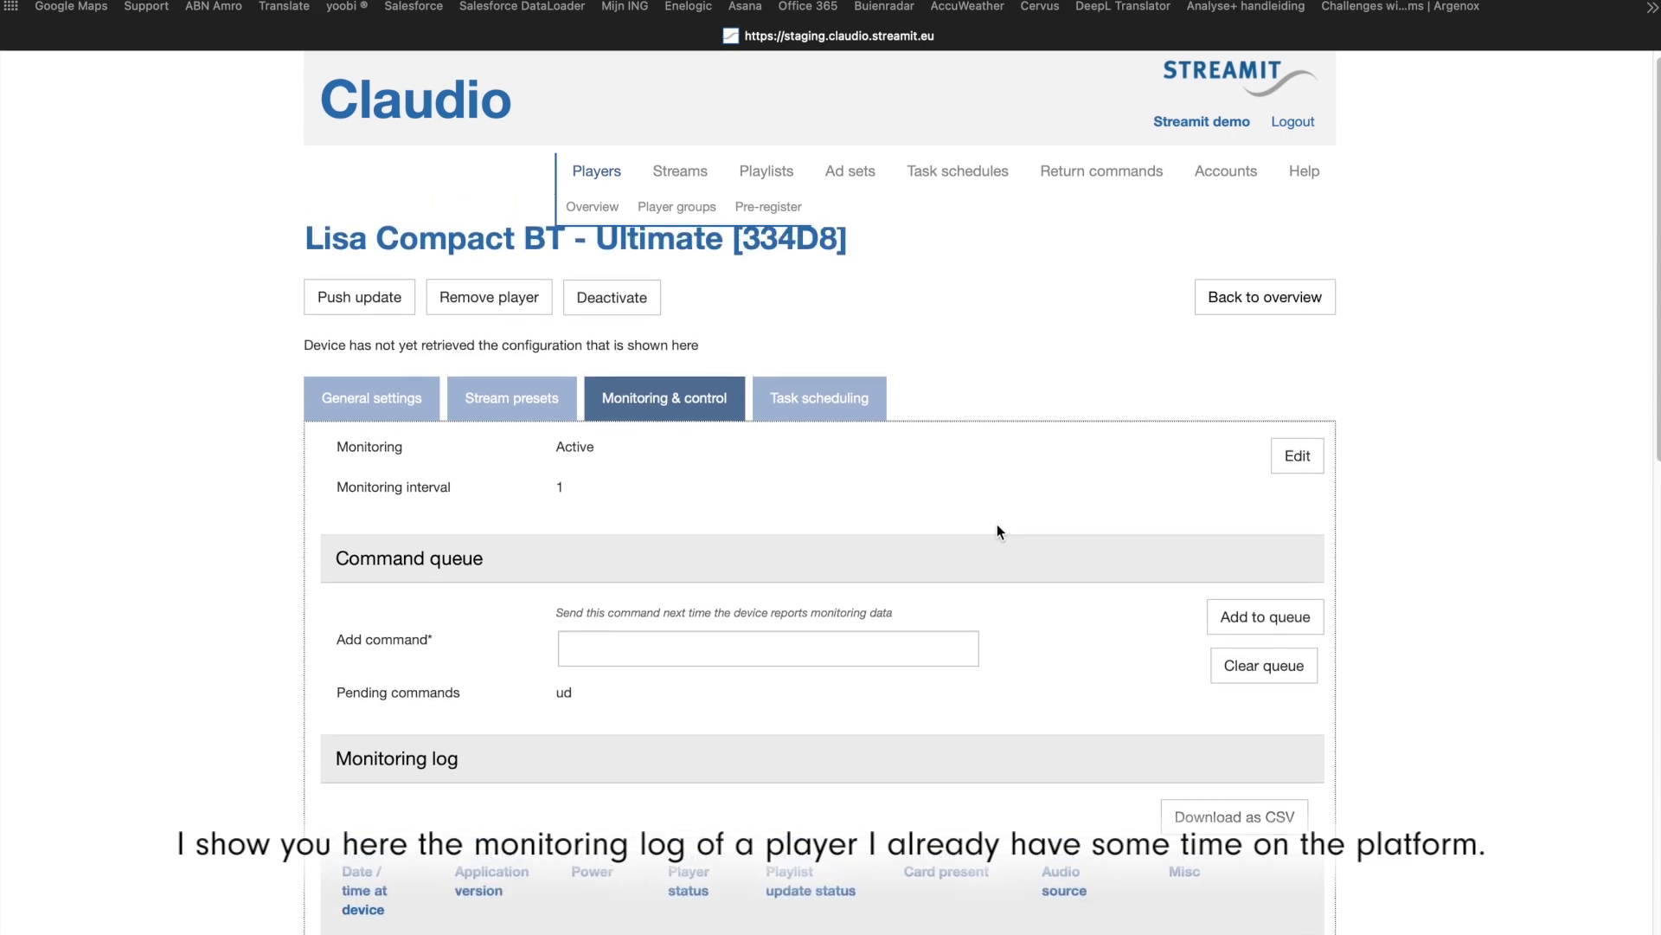
scroll(998, 531, "down", 11)
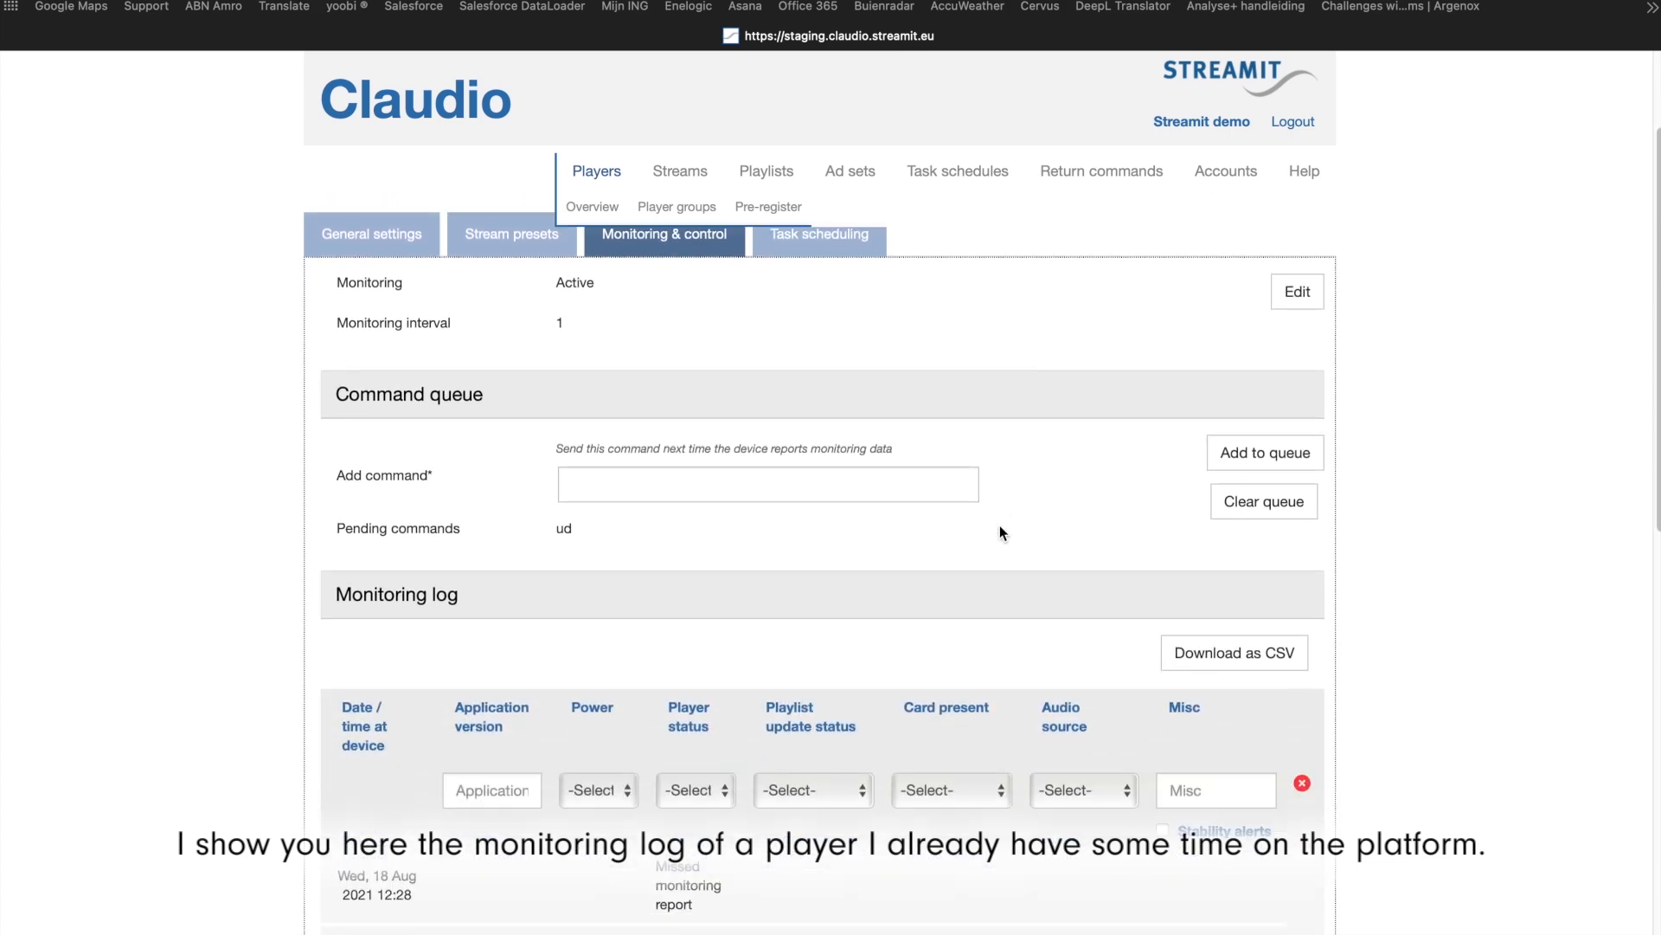
scroll(904, 506, "down", 12)
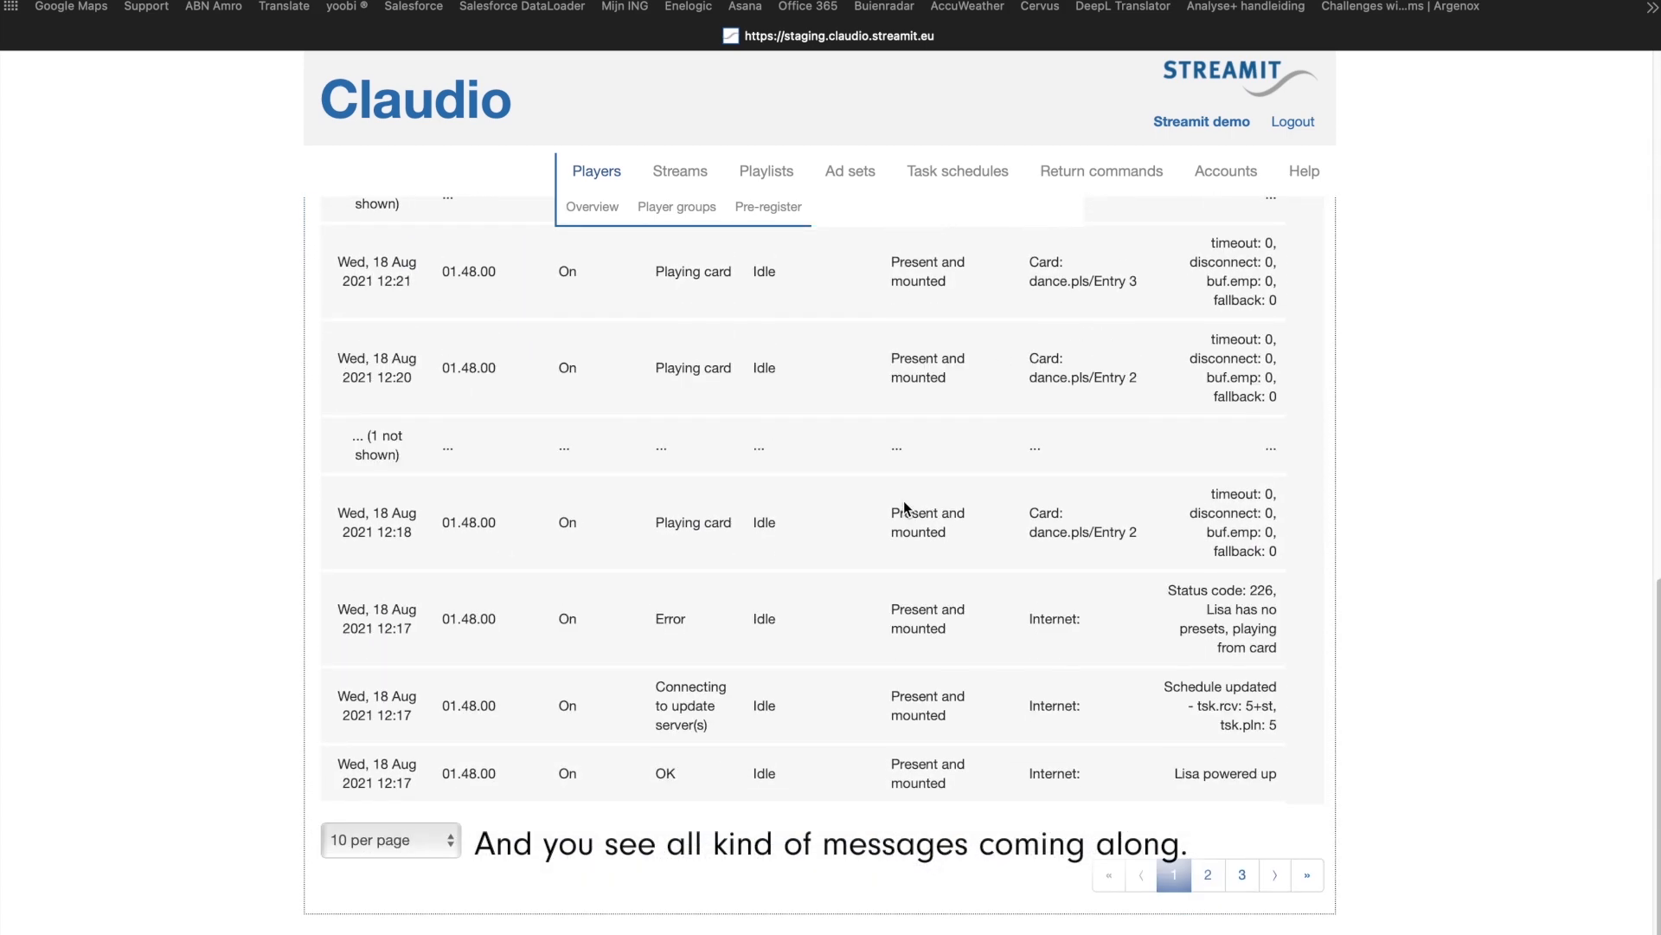
scroll(904, 502, "up", 8)
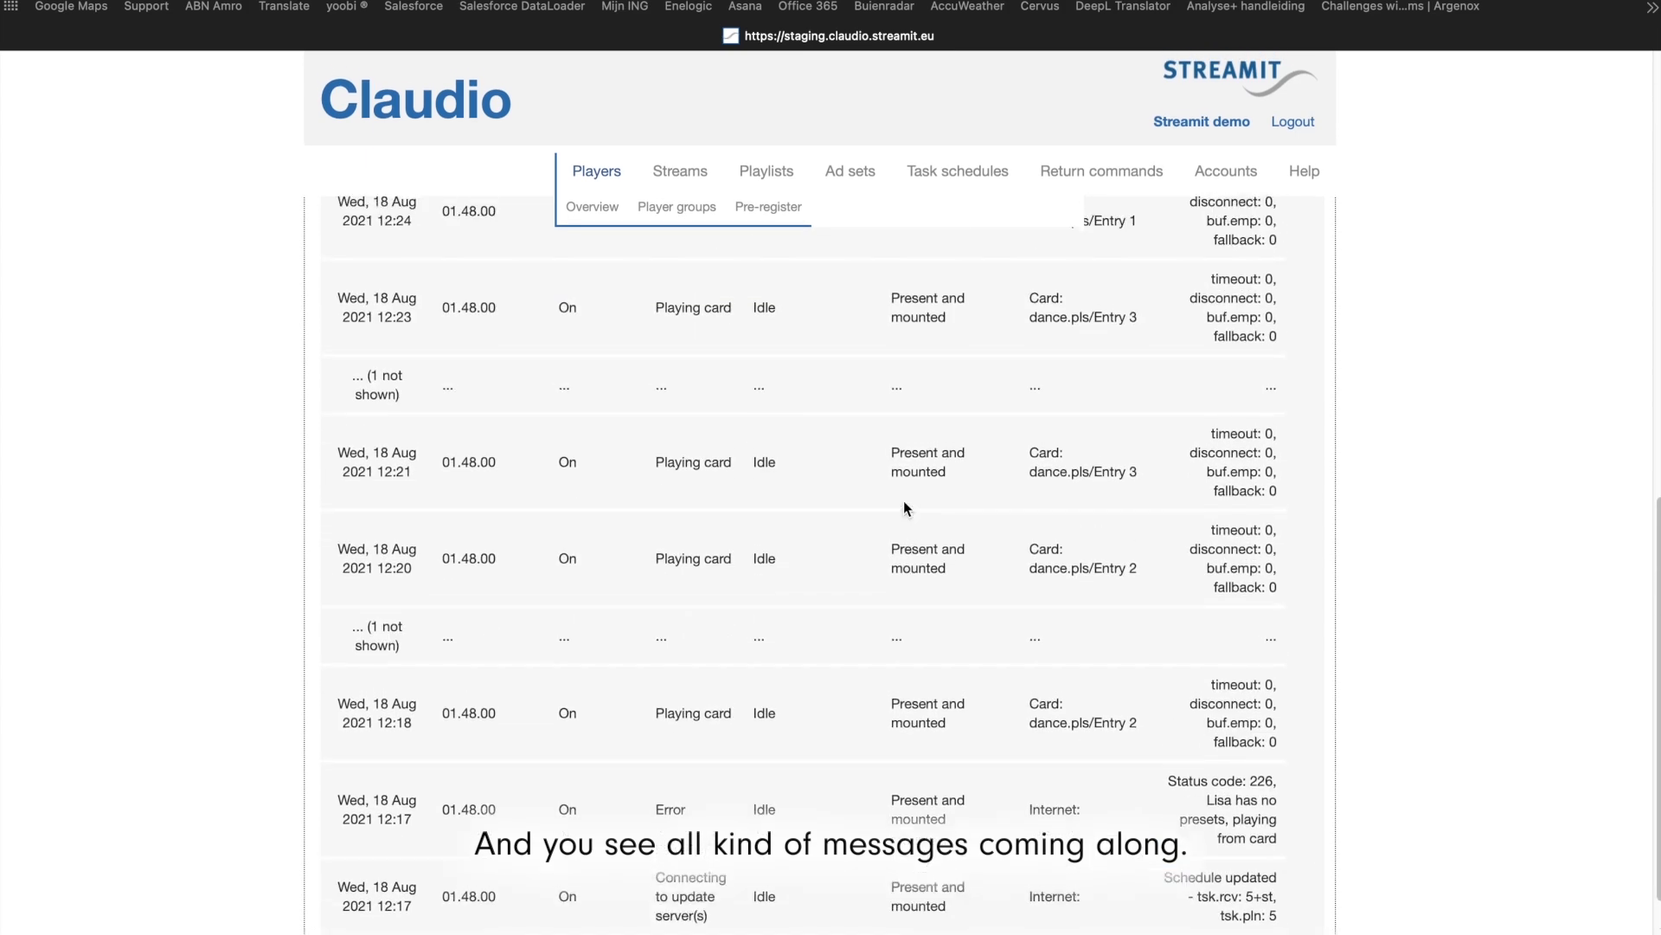
scroll(896, 508, "down", 9)
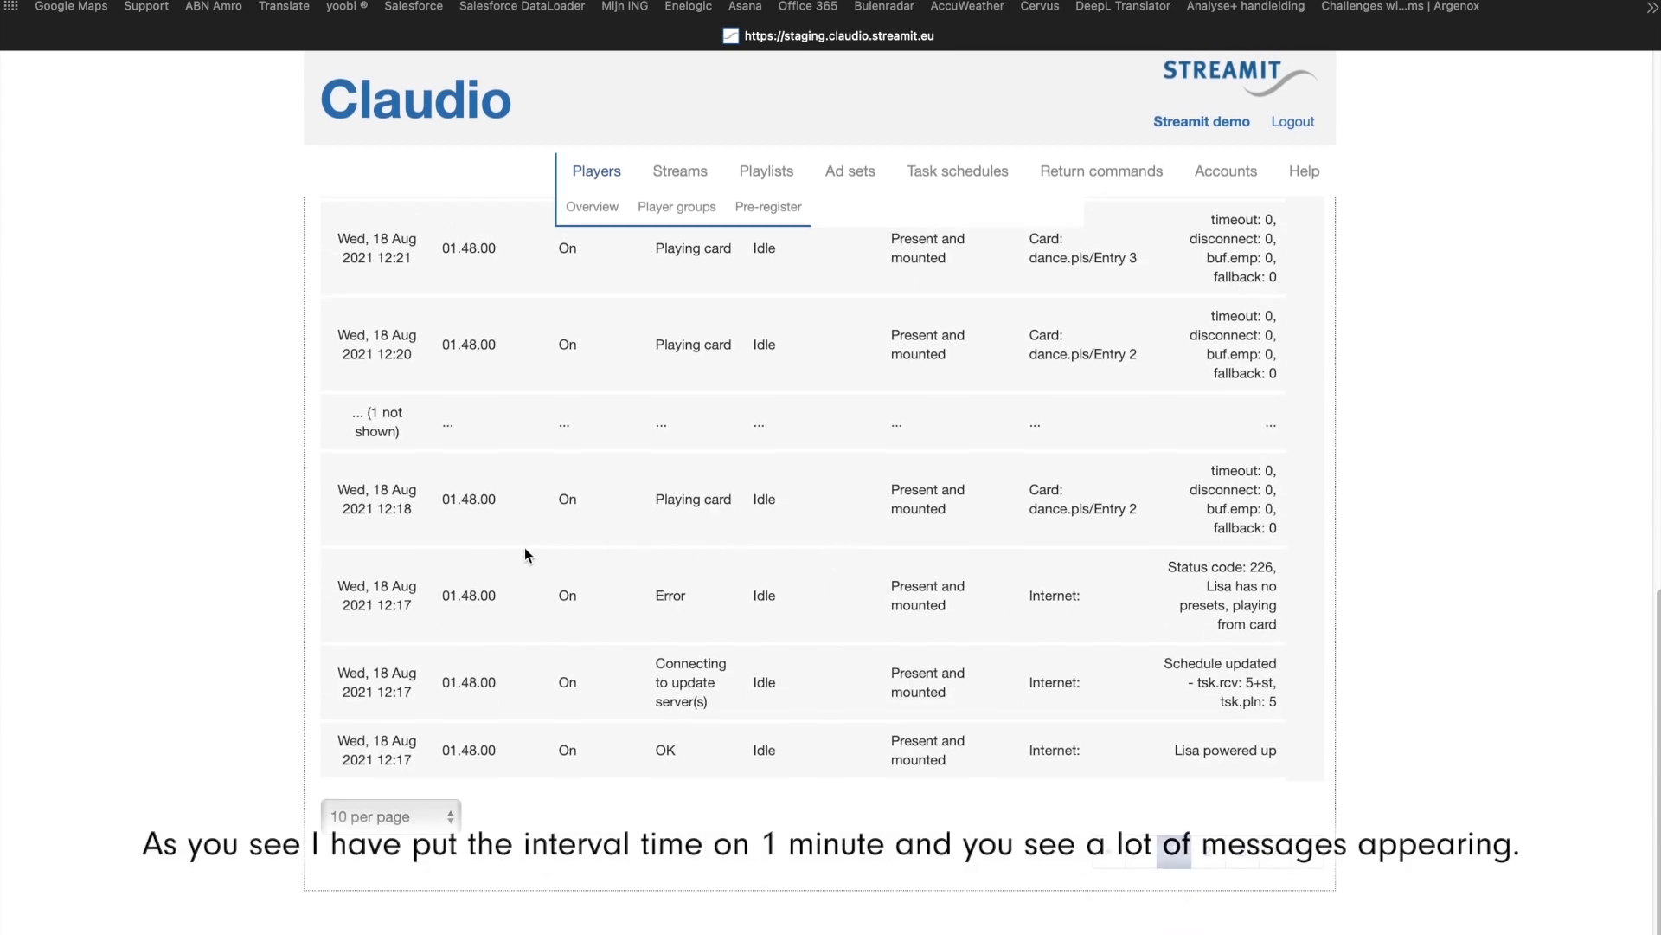
scroll(548, 566, "up", 5)
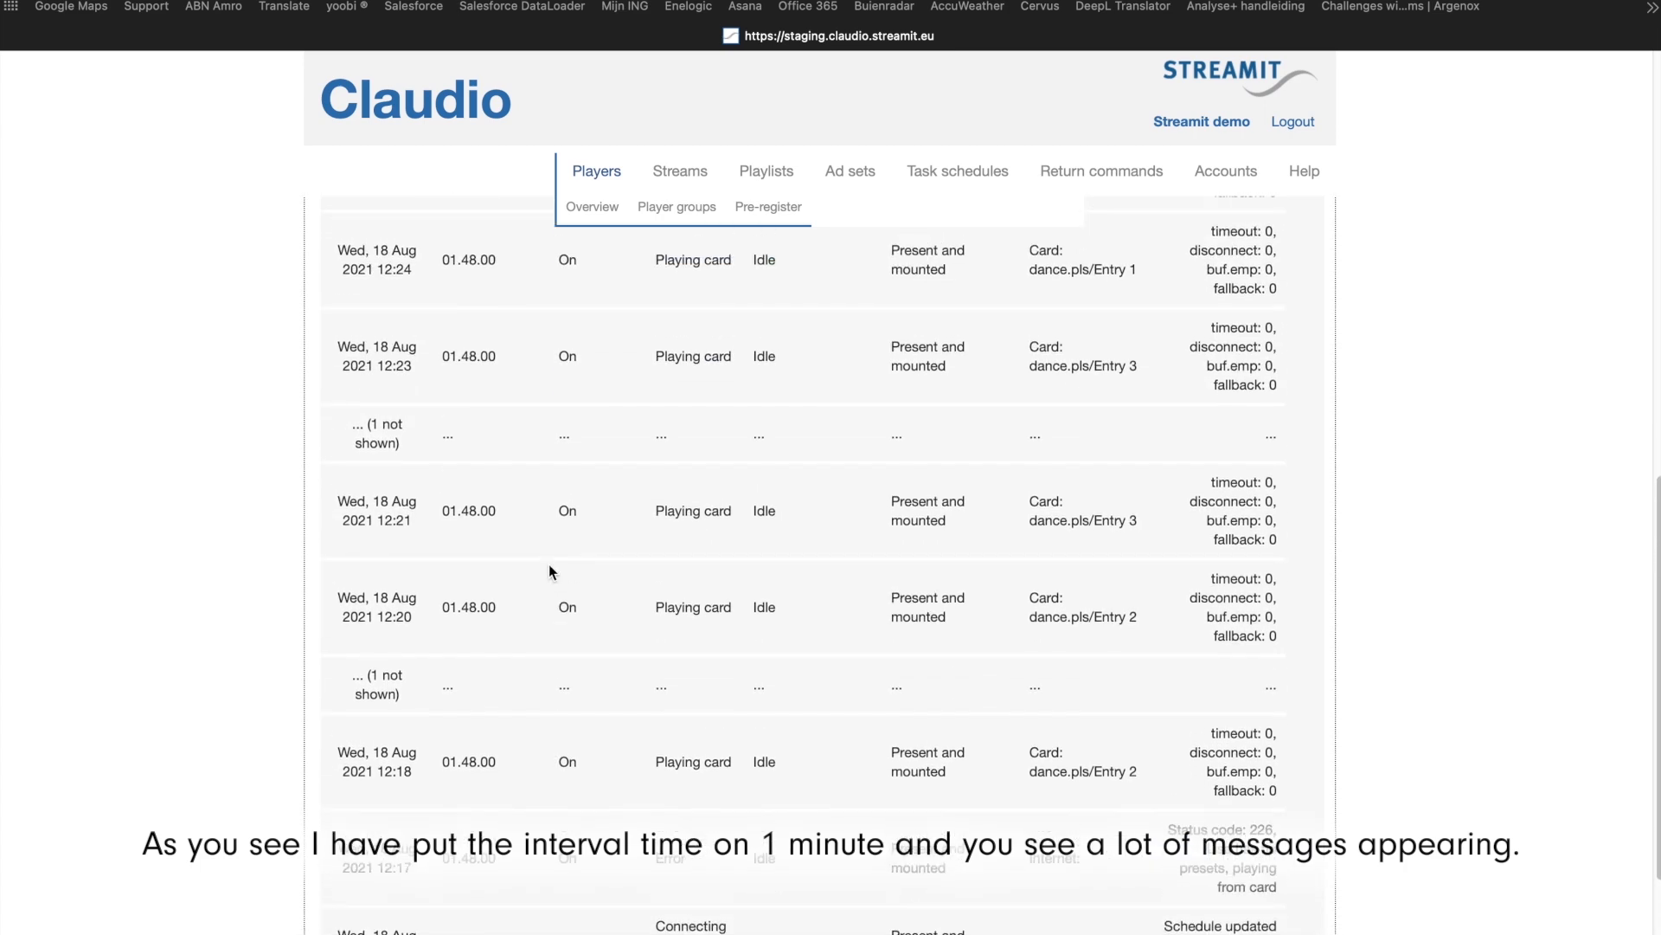
scroll(549, 564, "up", 7)
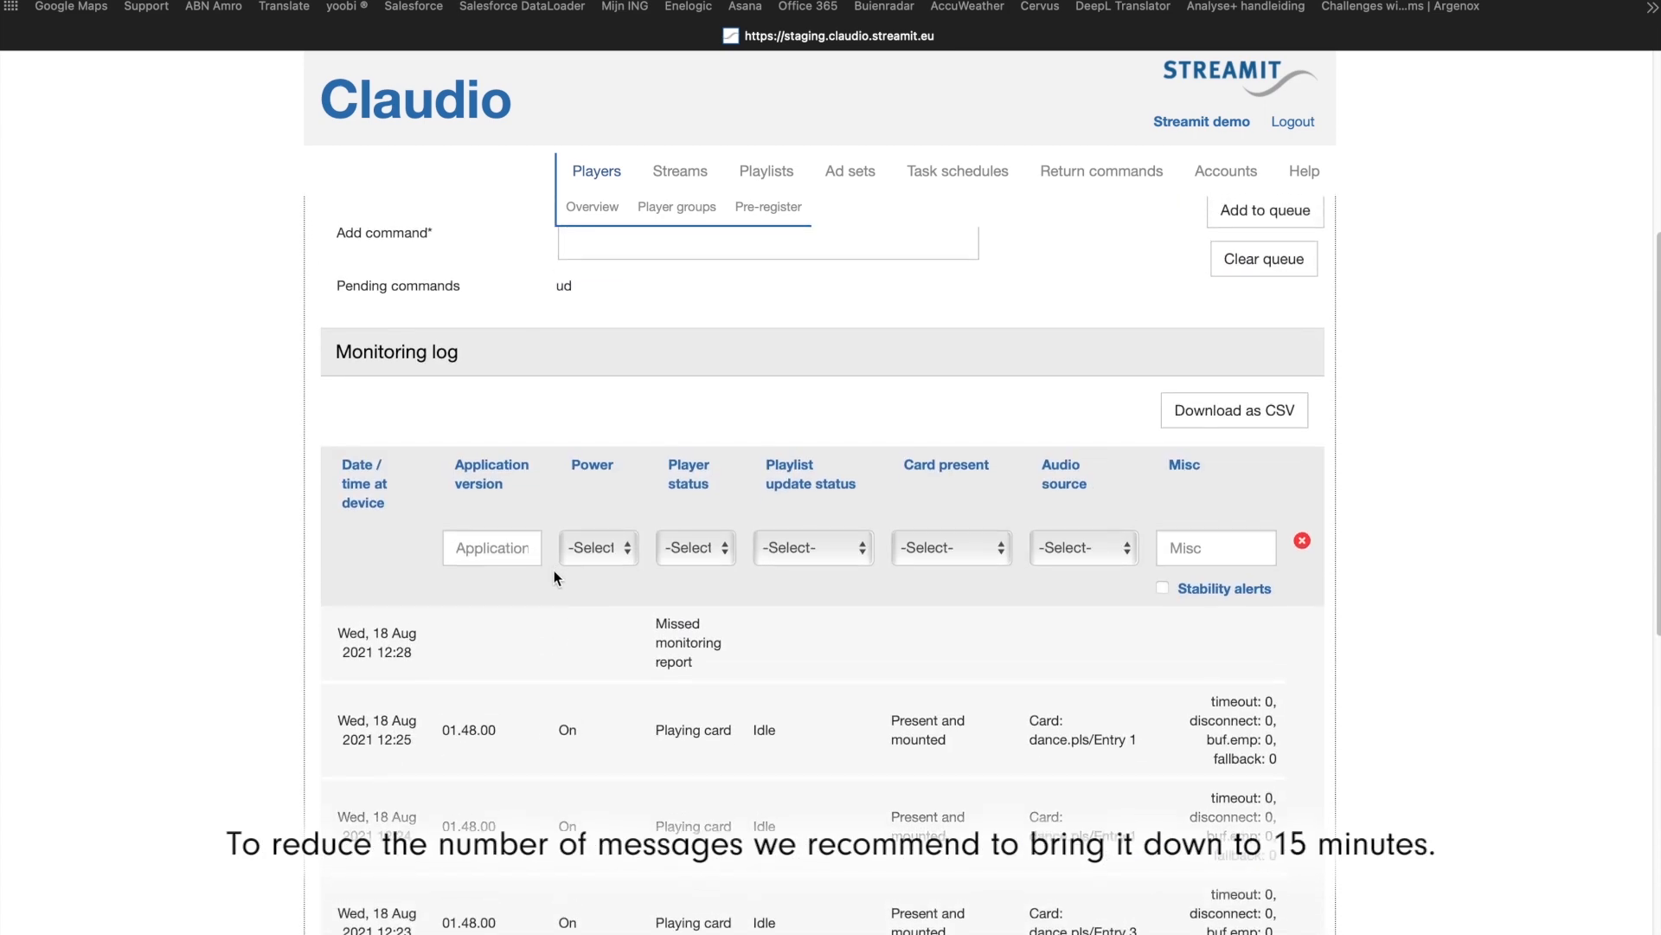
scroll(554, 575, "down", 8)
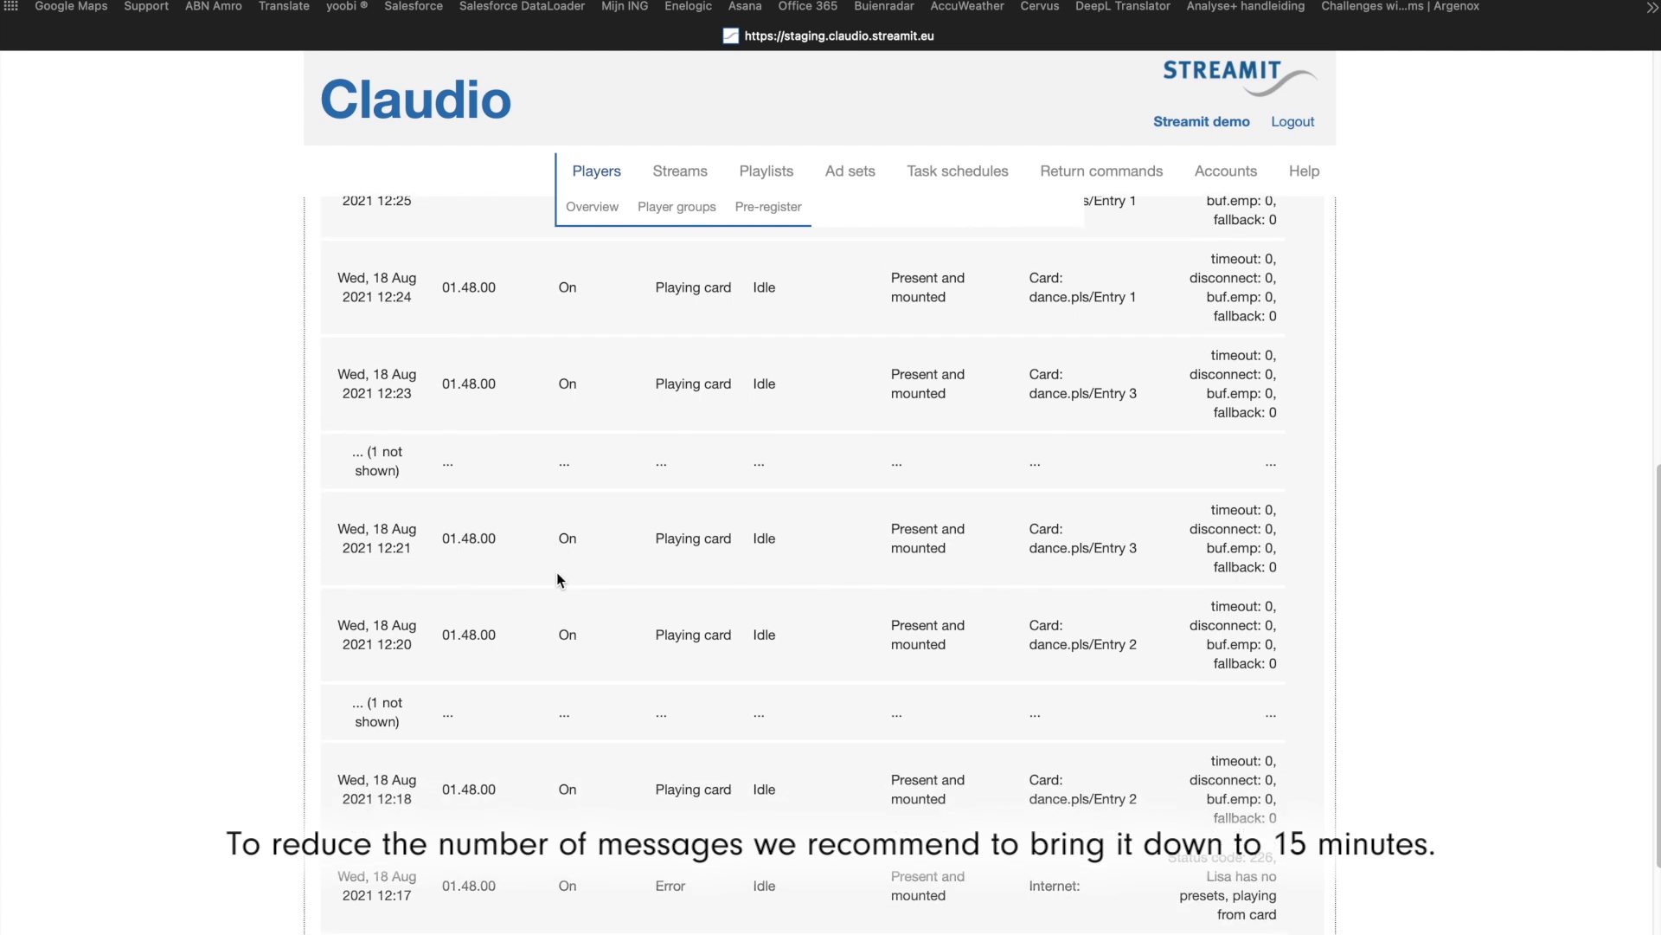
Step: Filter the player's monitoring log by playlist update status Idle and by Parsing, and check the command queue above it
scroll(557, 576, "up", 6)
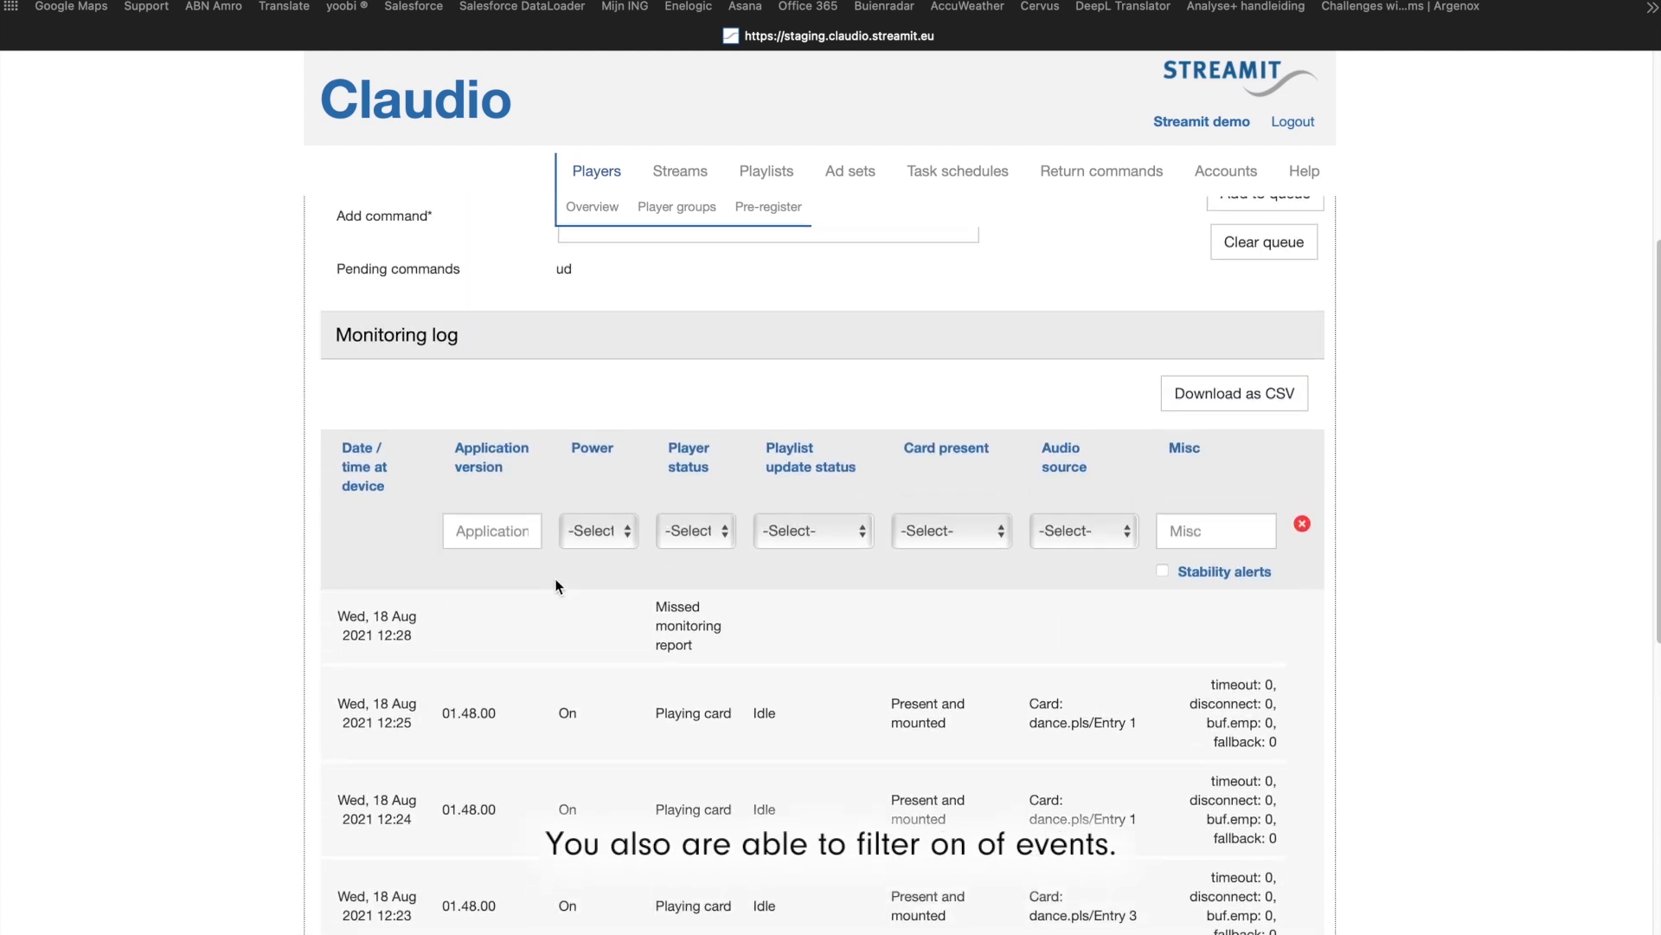
left_click(860, 513)
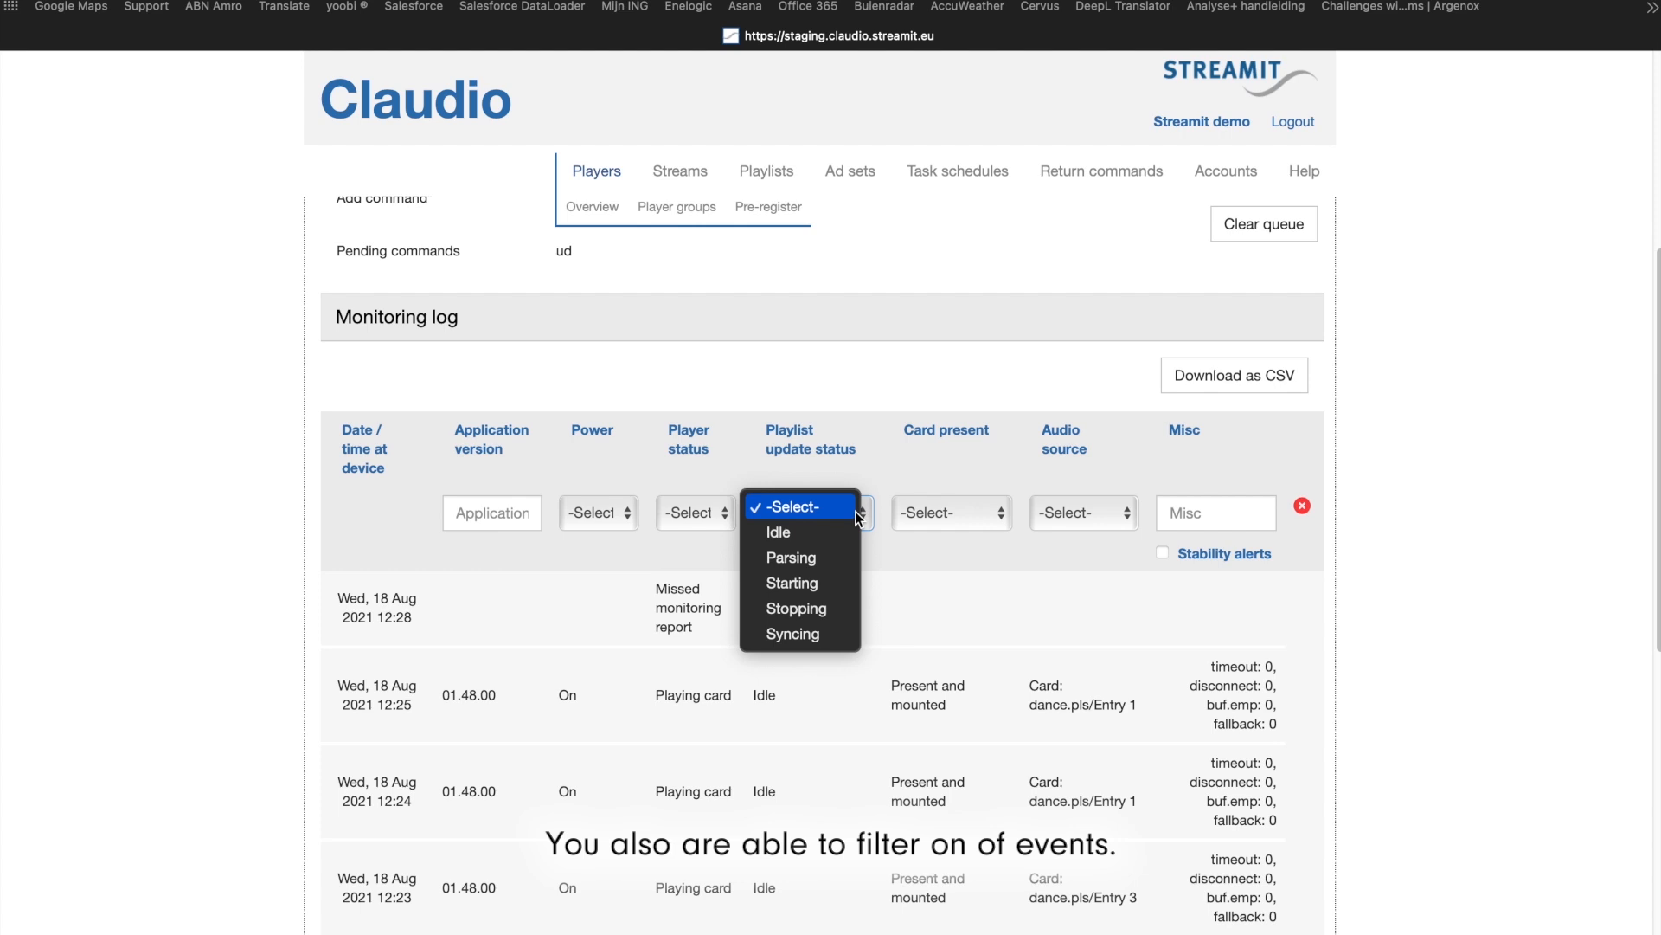
left_click(831, 531)
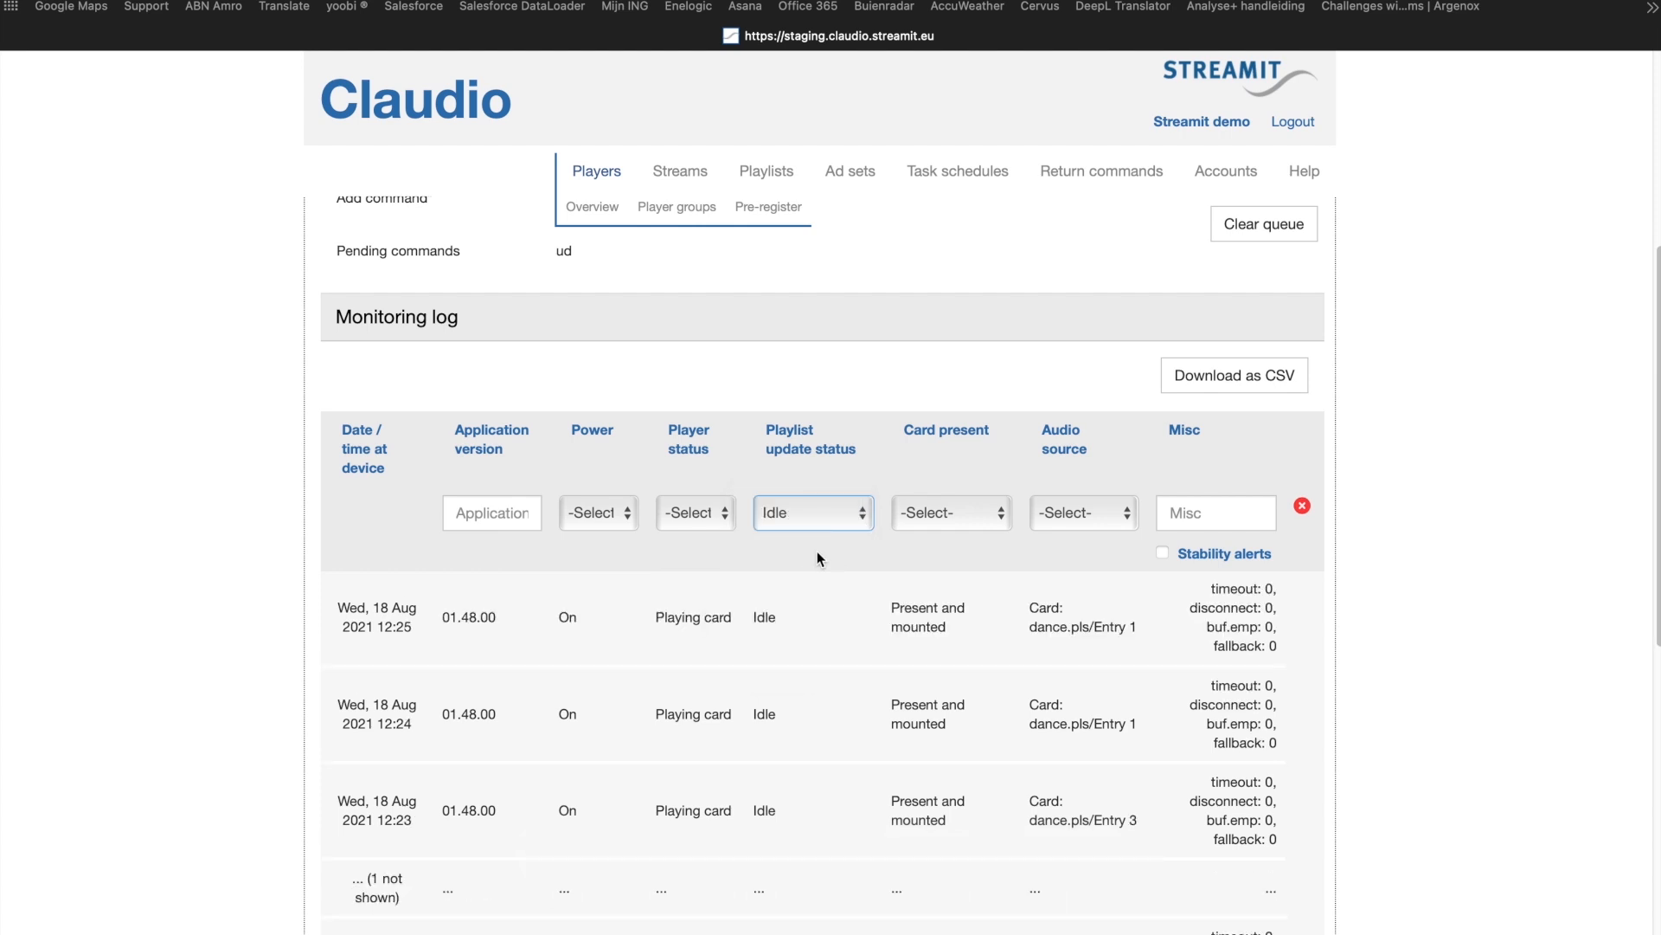
left_click(822, 547)
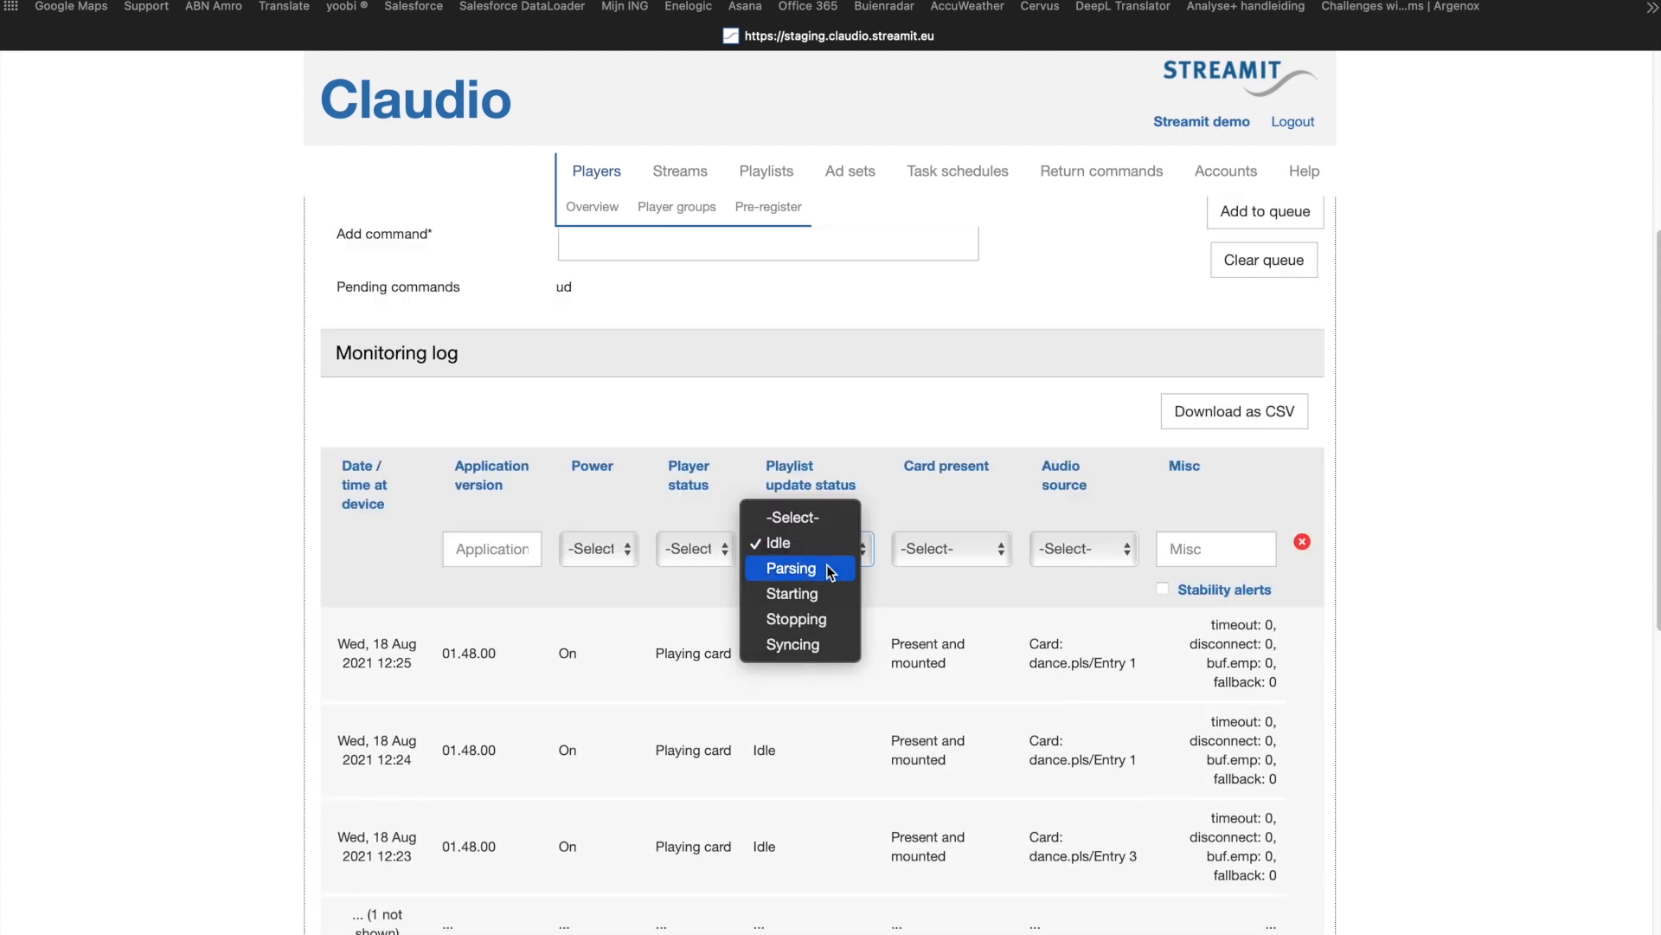
left_click(836, 568)
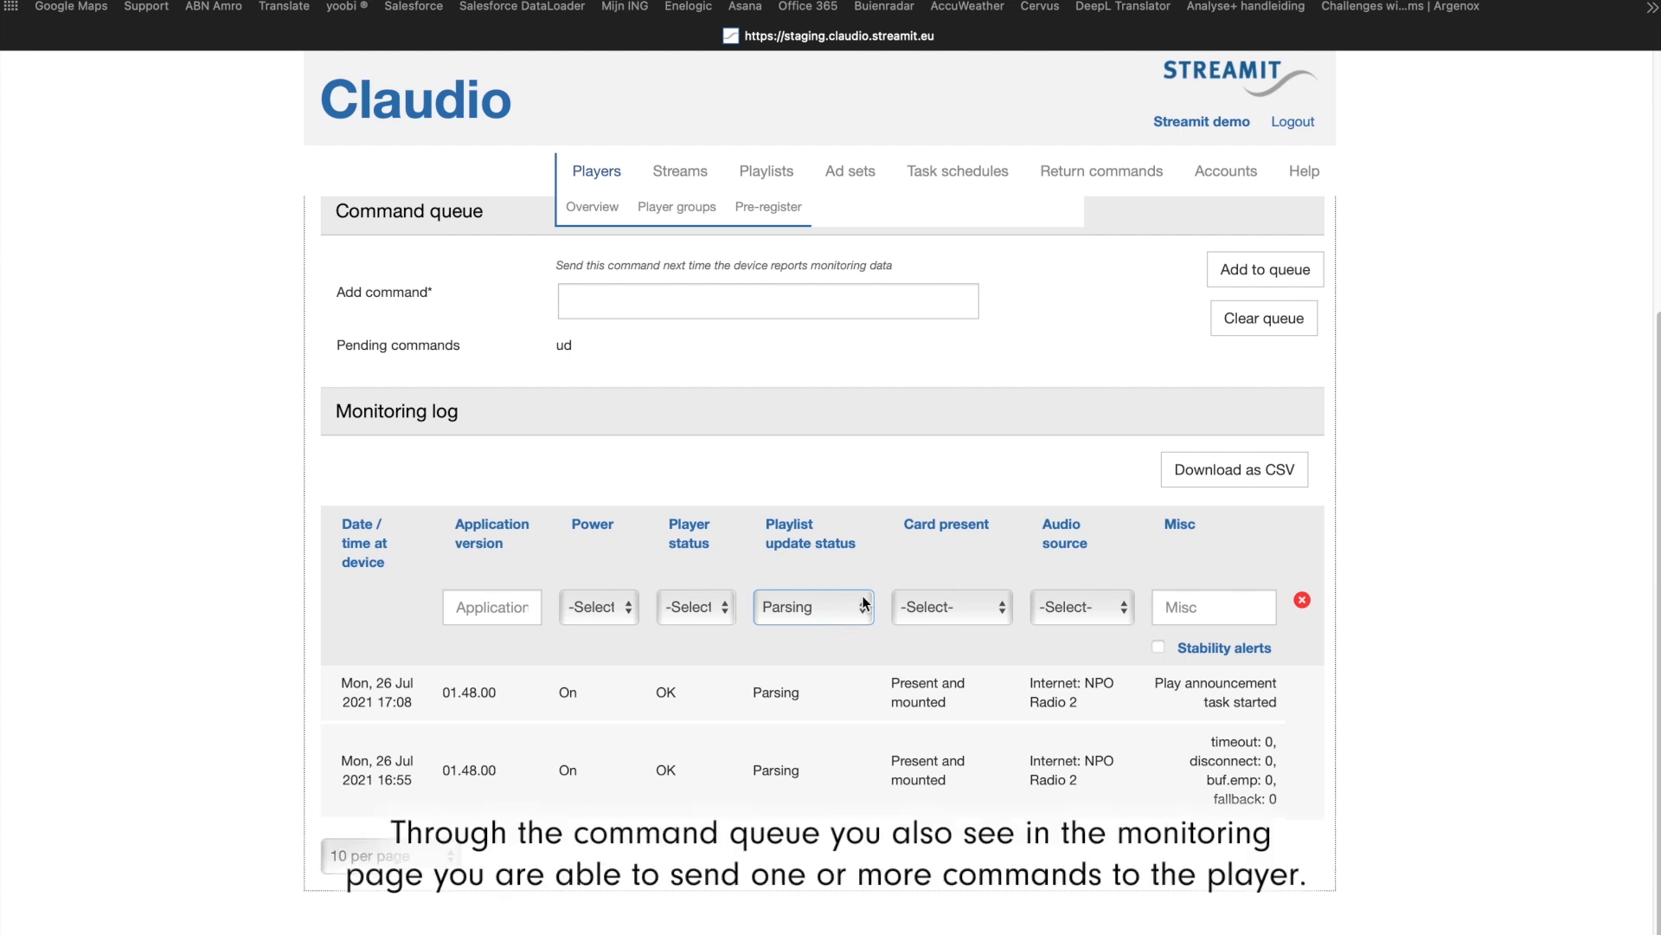
scroll(964, 459, "up", 4)
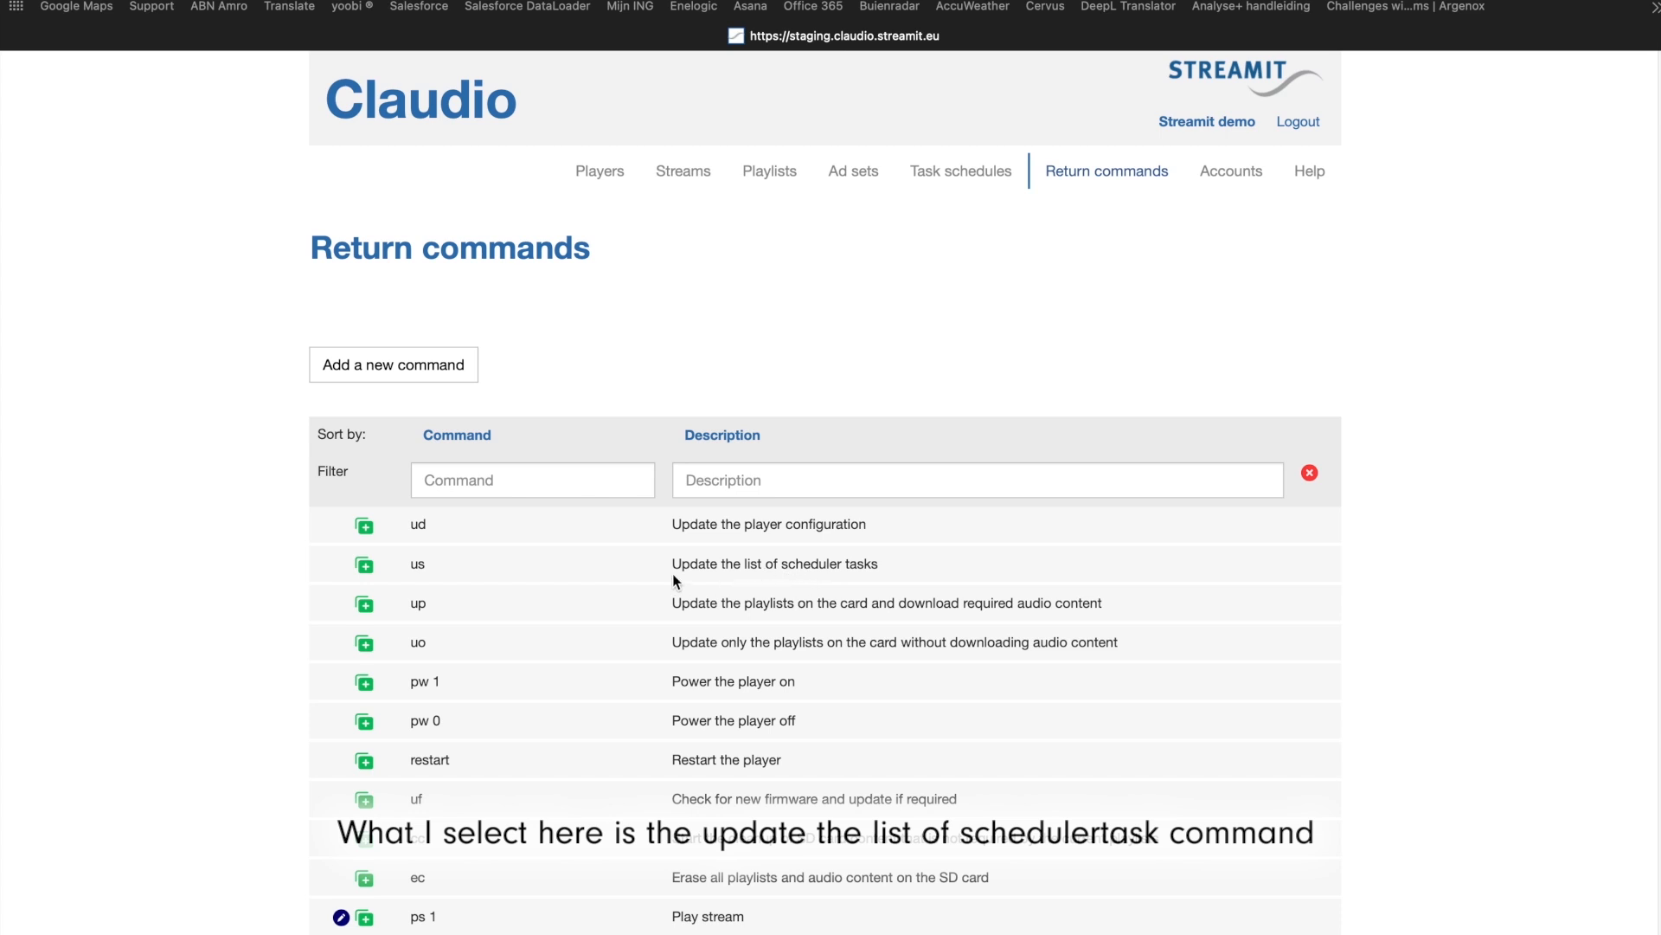
Step: Queue the us return command (Update the list of scheduler tasks) for all players by clearing the location filter, and return to the commands overview
left_click(364, 569)
scroll(156, 542, "down", 2)
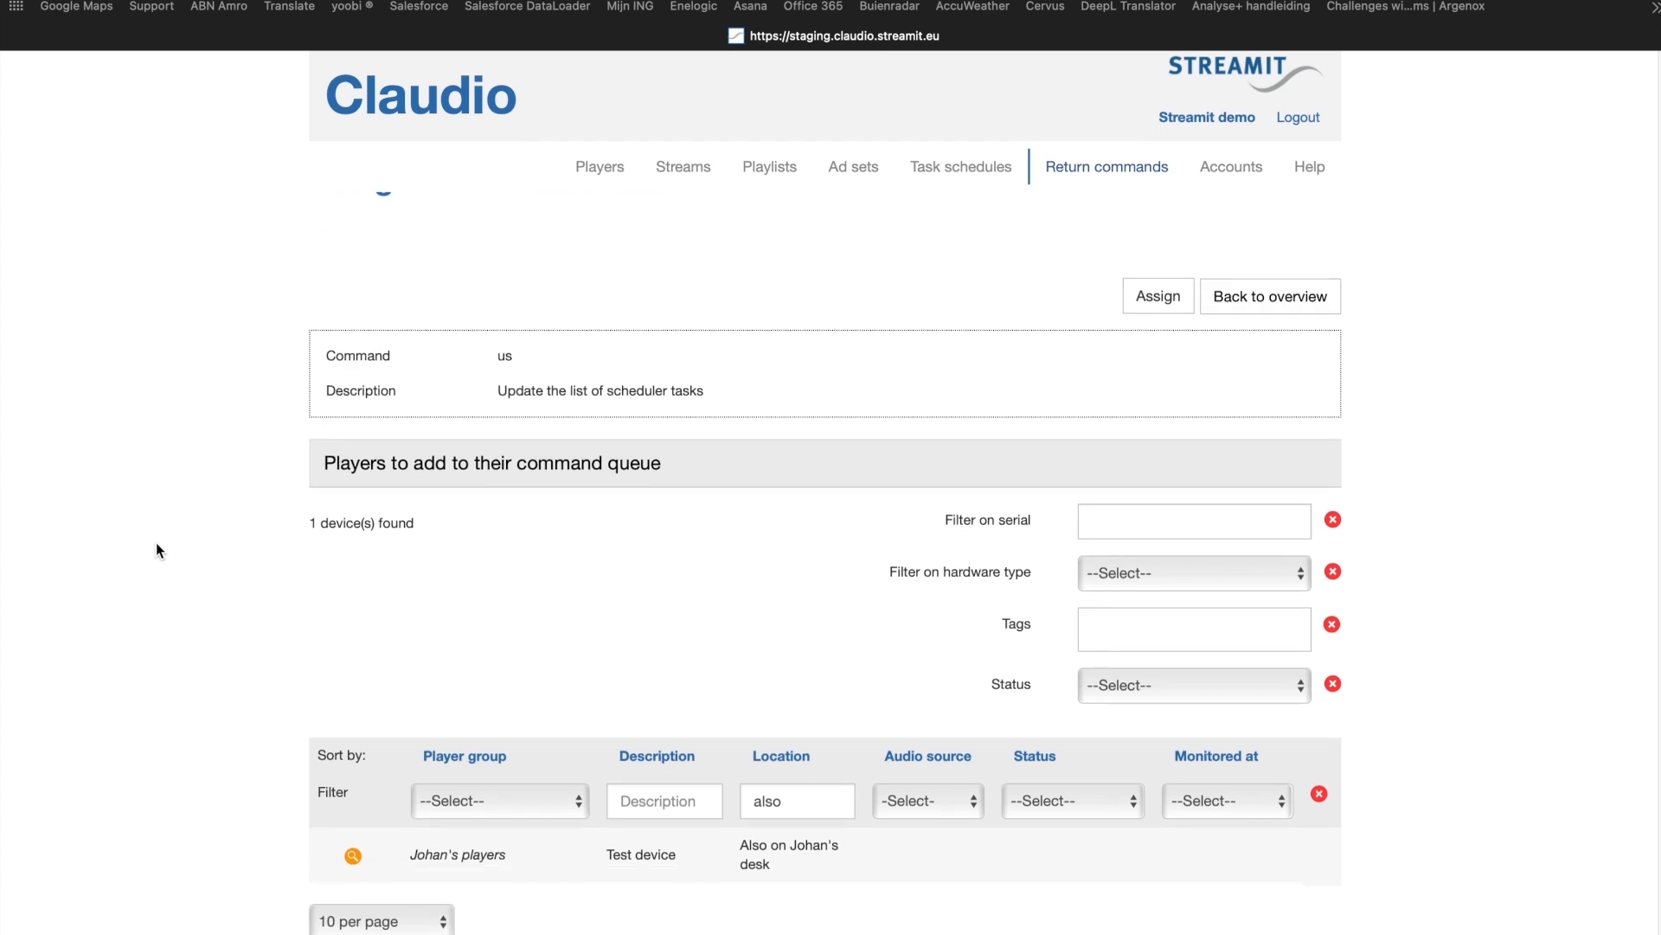
double_click(787, 802)
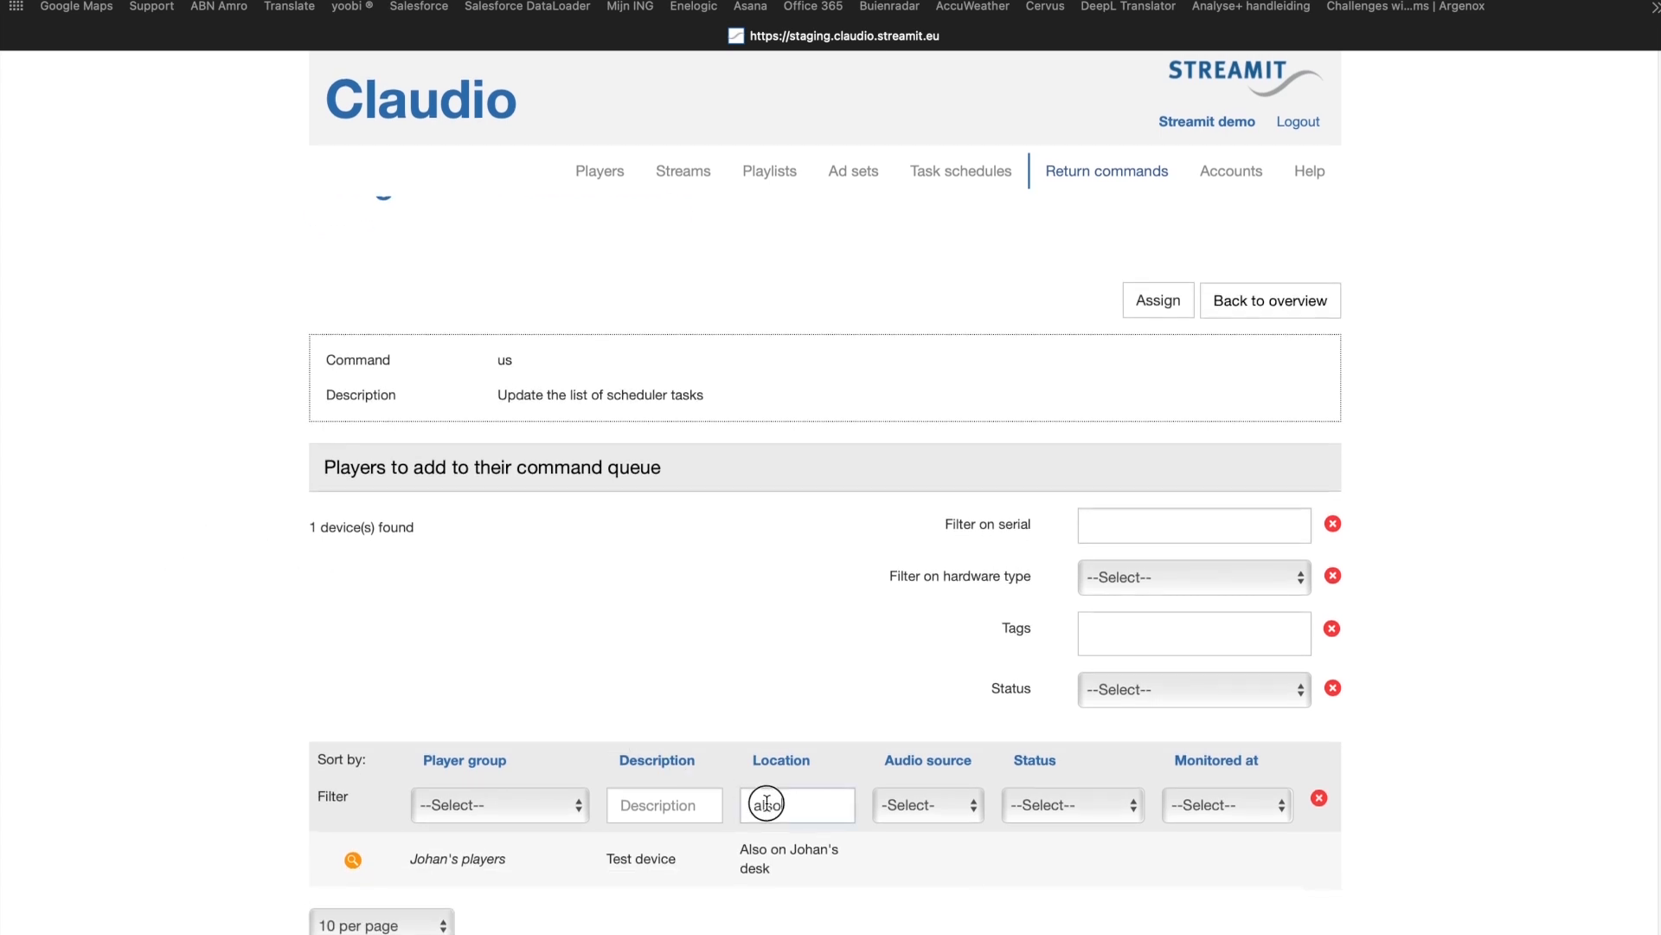
key("BackSpace")
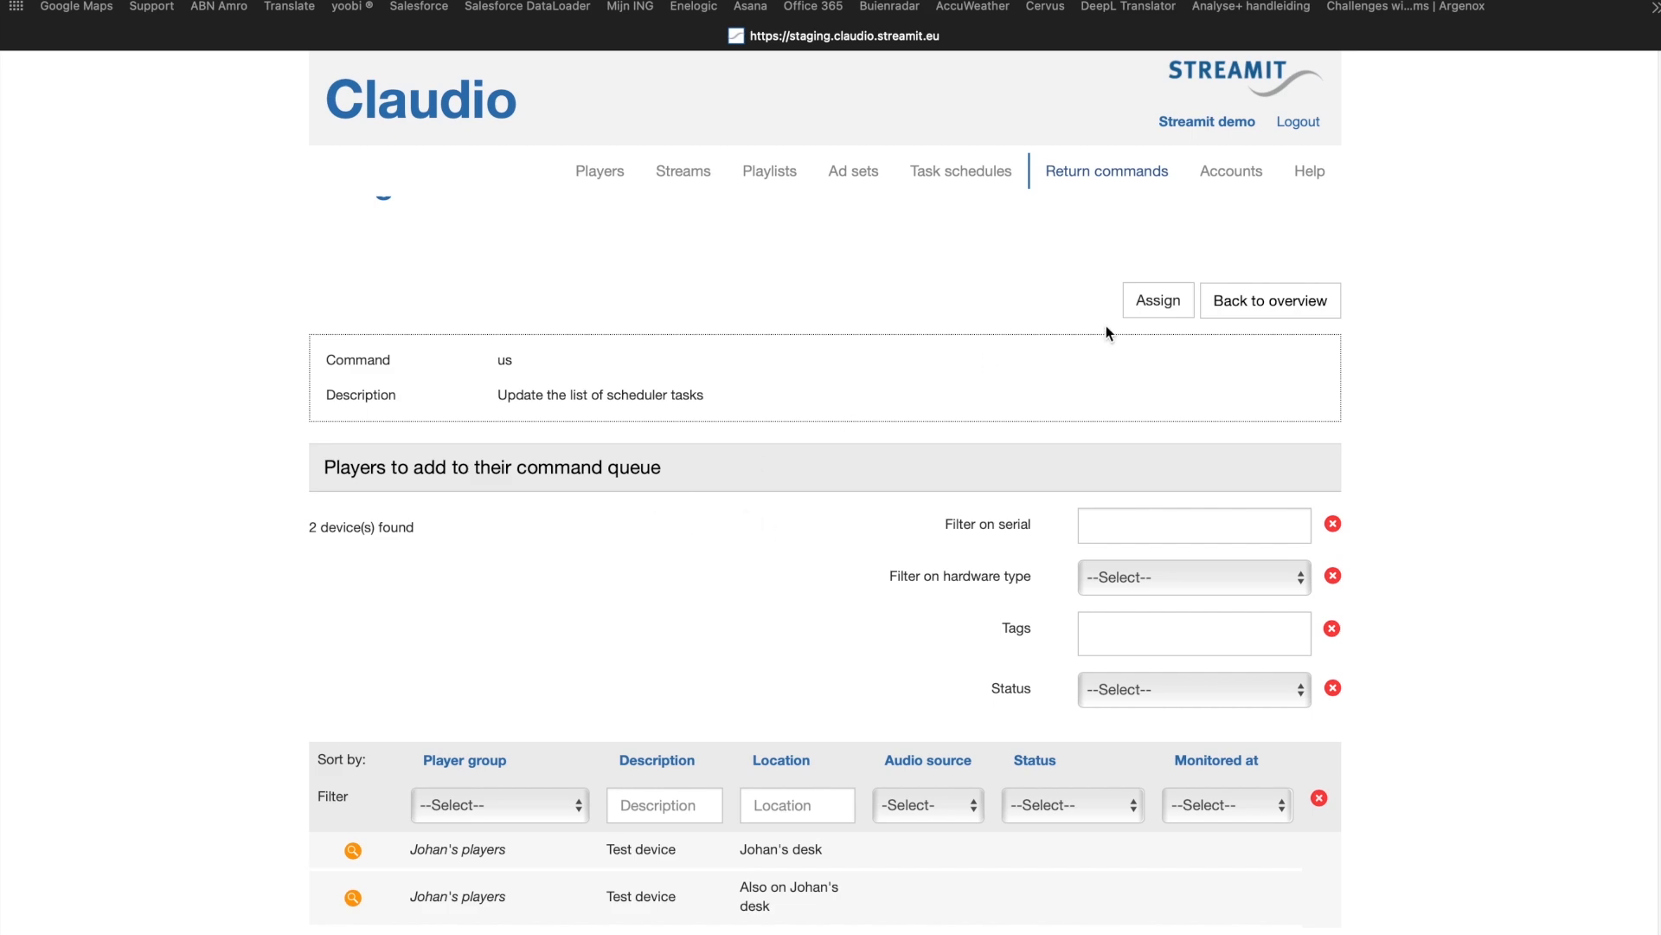
left_click(1156, 303)
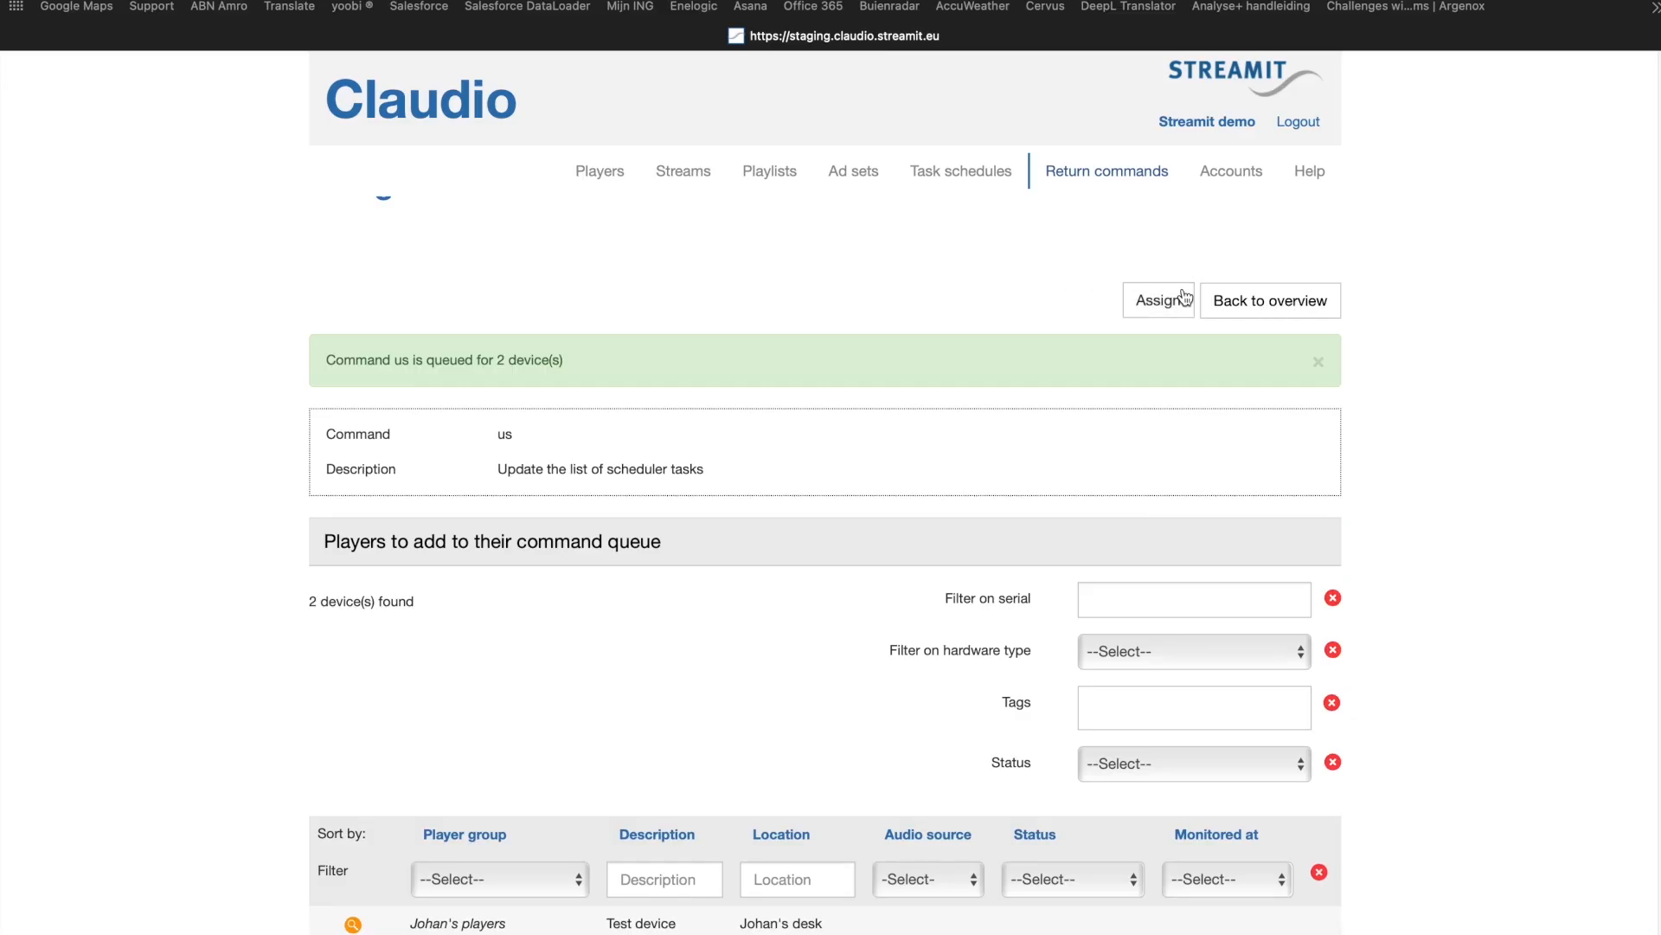
left_click(1292, 303)
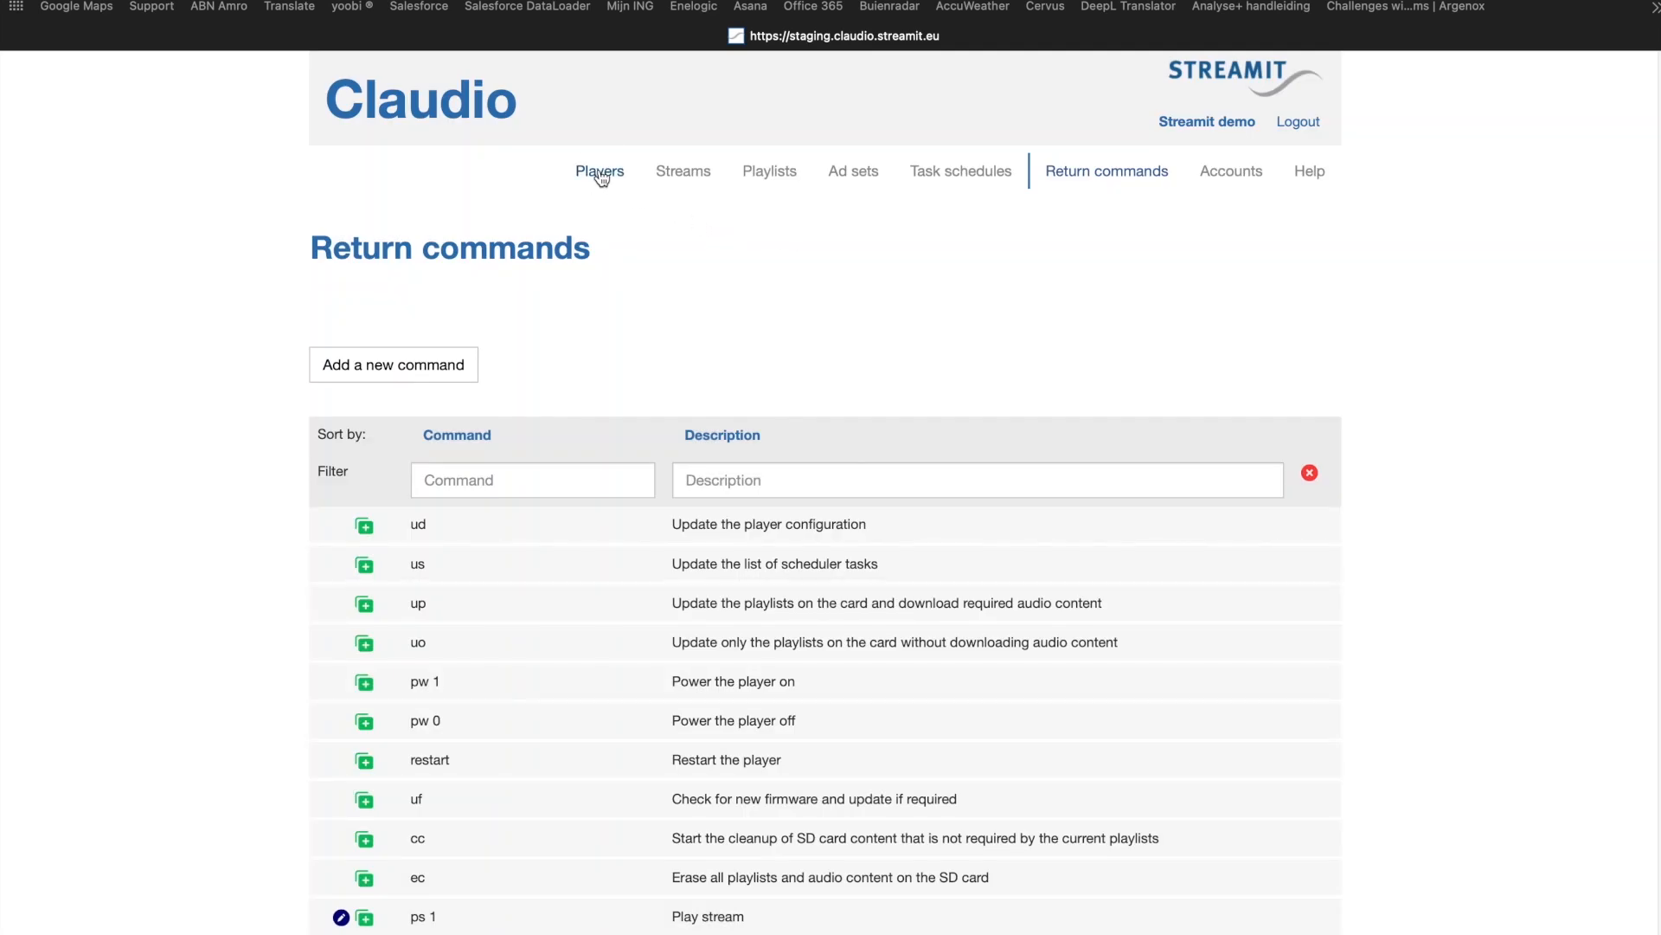
Step: Open the monitoring and control page of the Lisa Compact BT - Ultimate player from the players overview
left_click(600, 173)
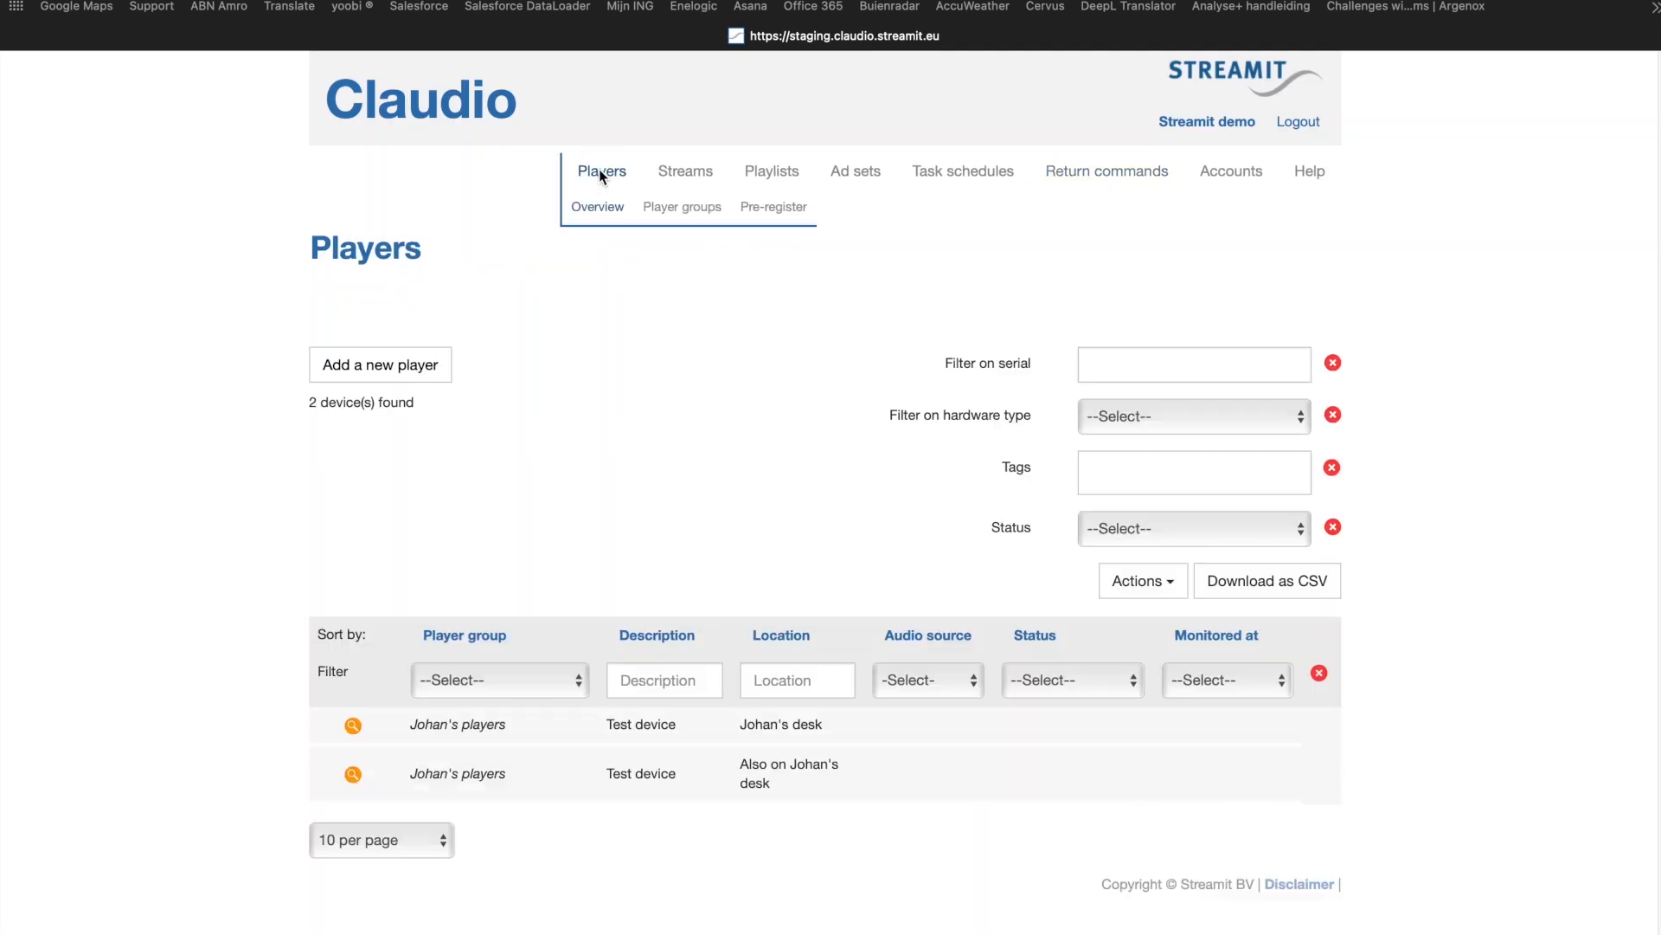
left_click(352, 727)
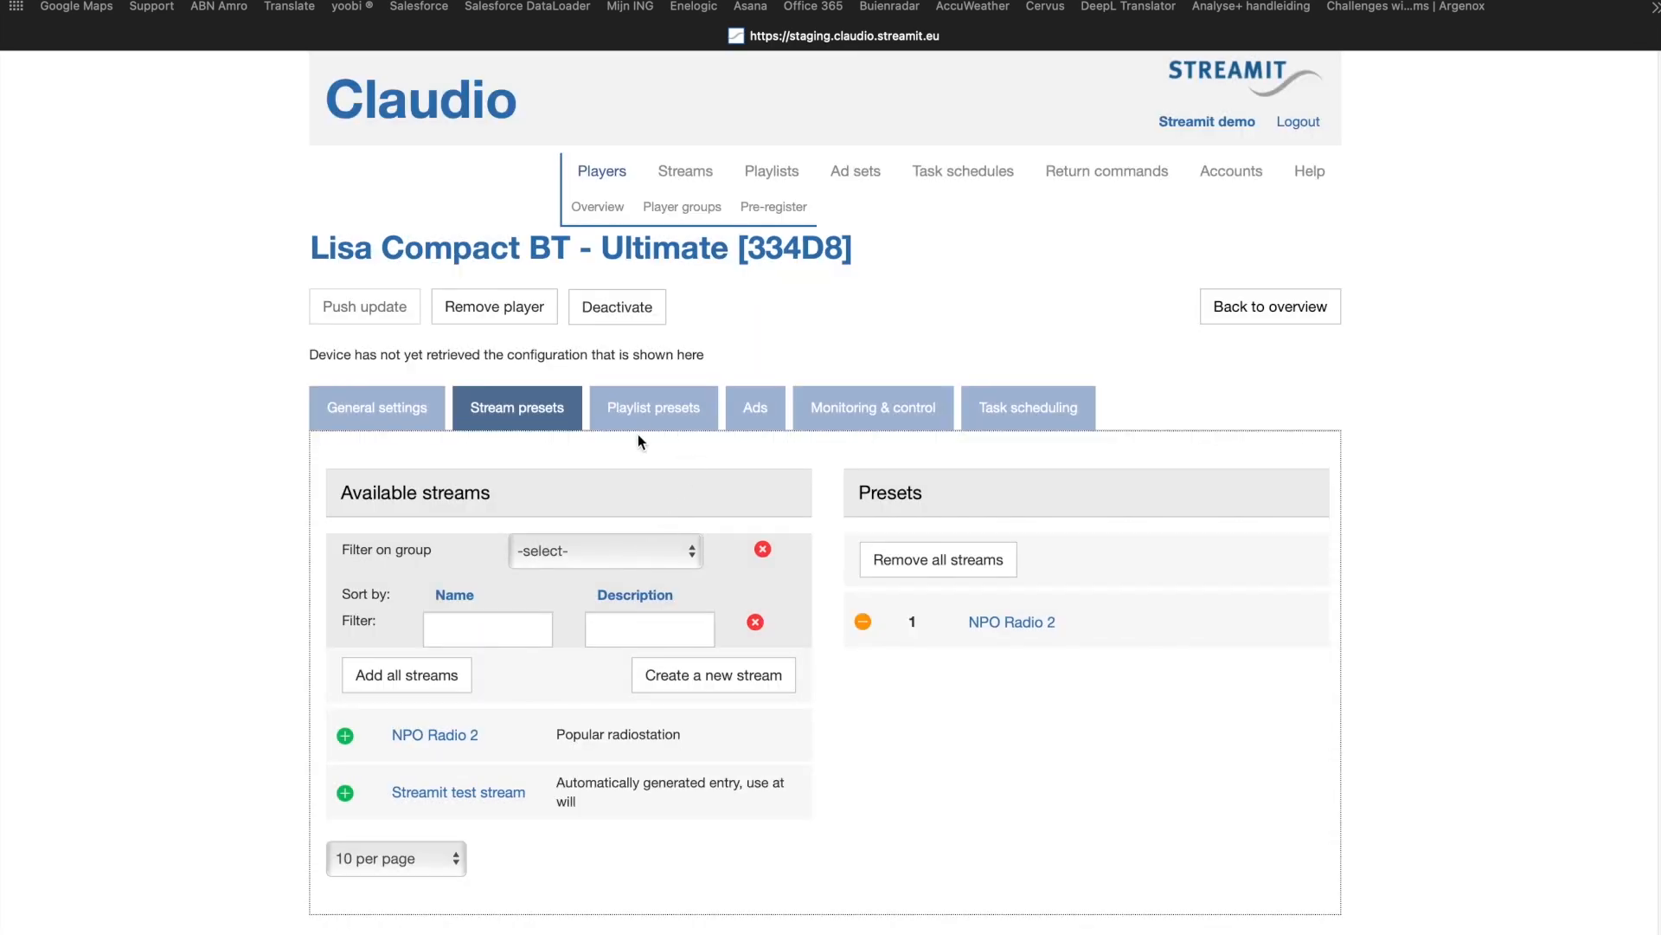
left_click(863, 407)
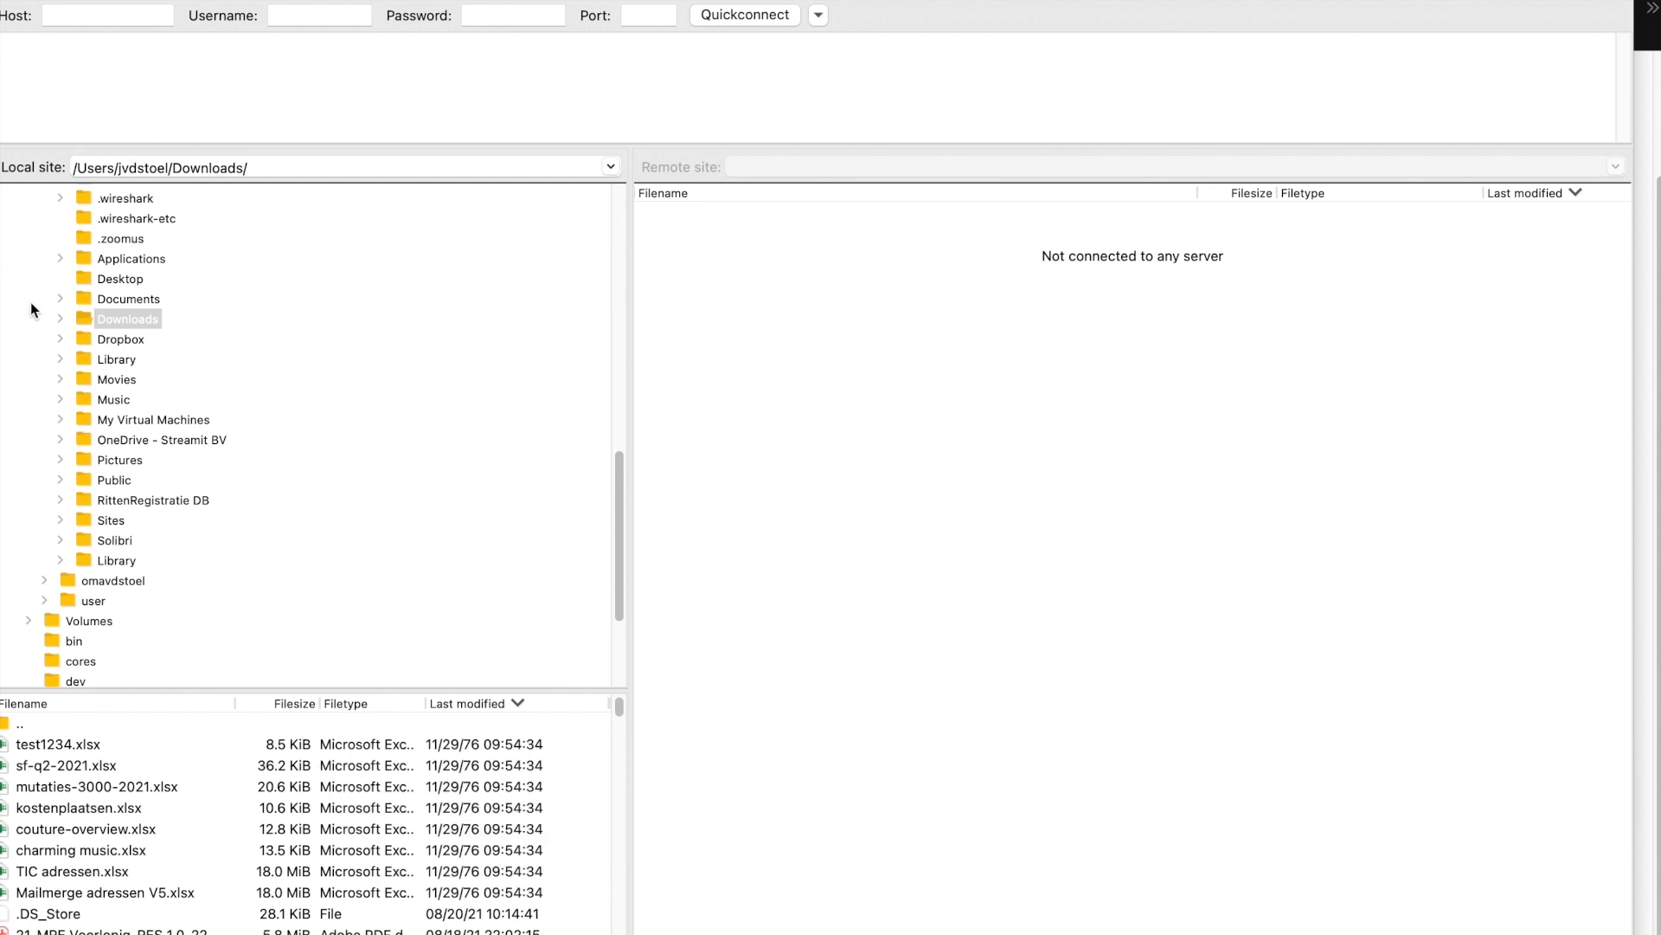
Step: In the file transfer client, connect to the saved site Claudio - Streamit demo
left_click(12, 2)
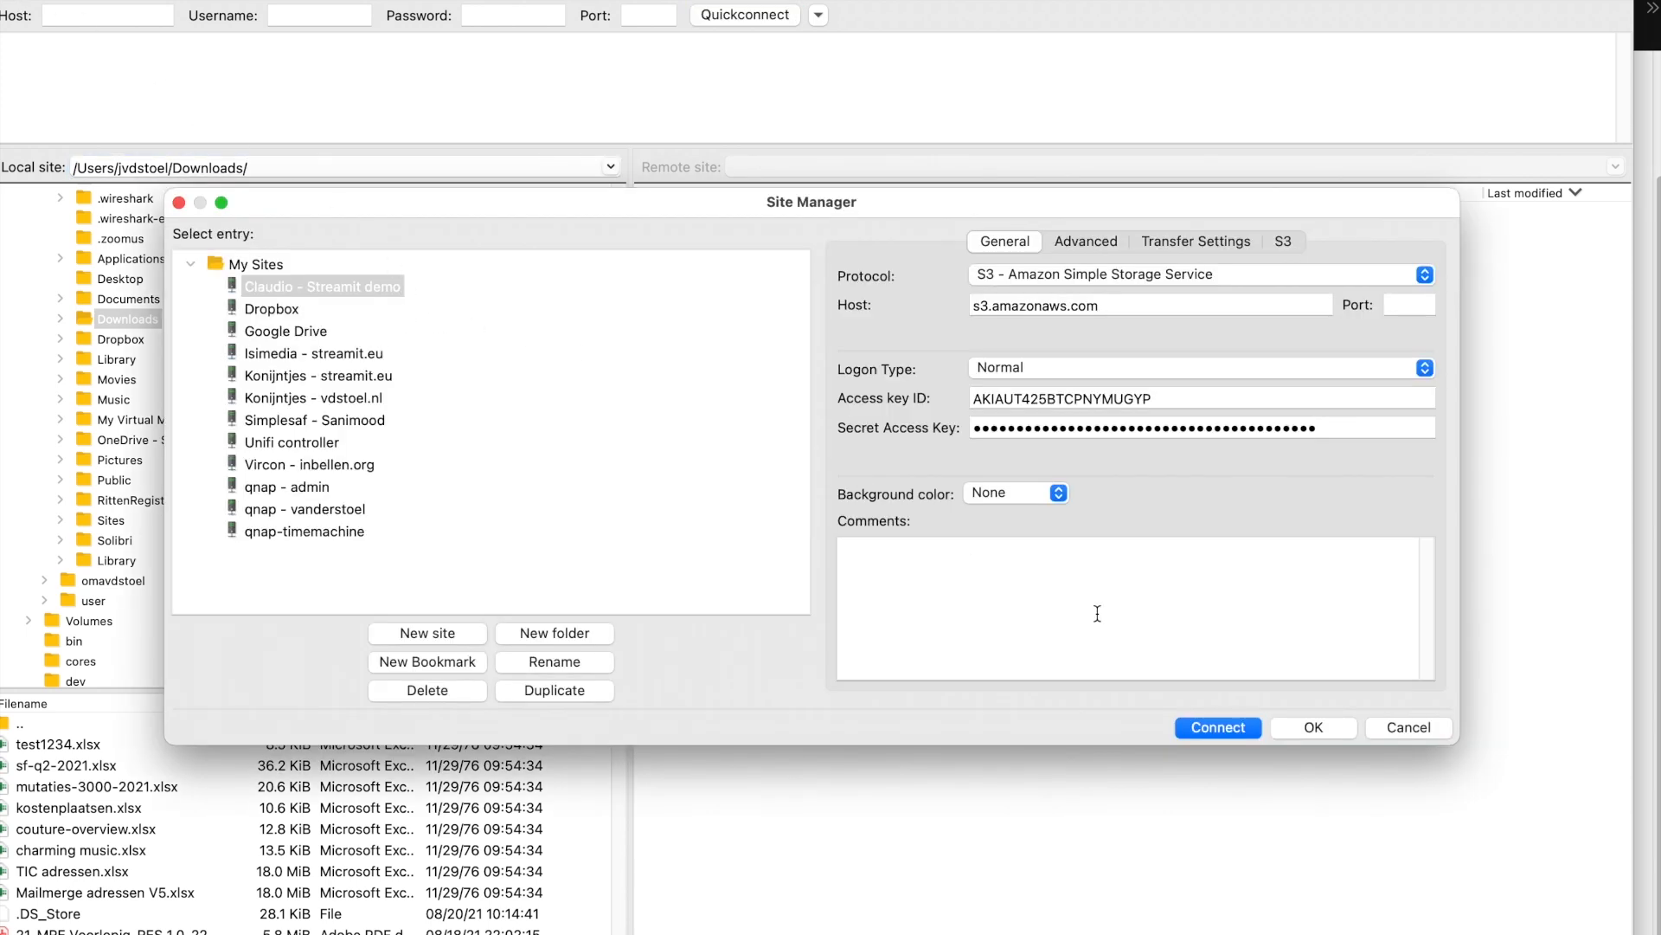
left_click(1218, 727)
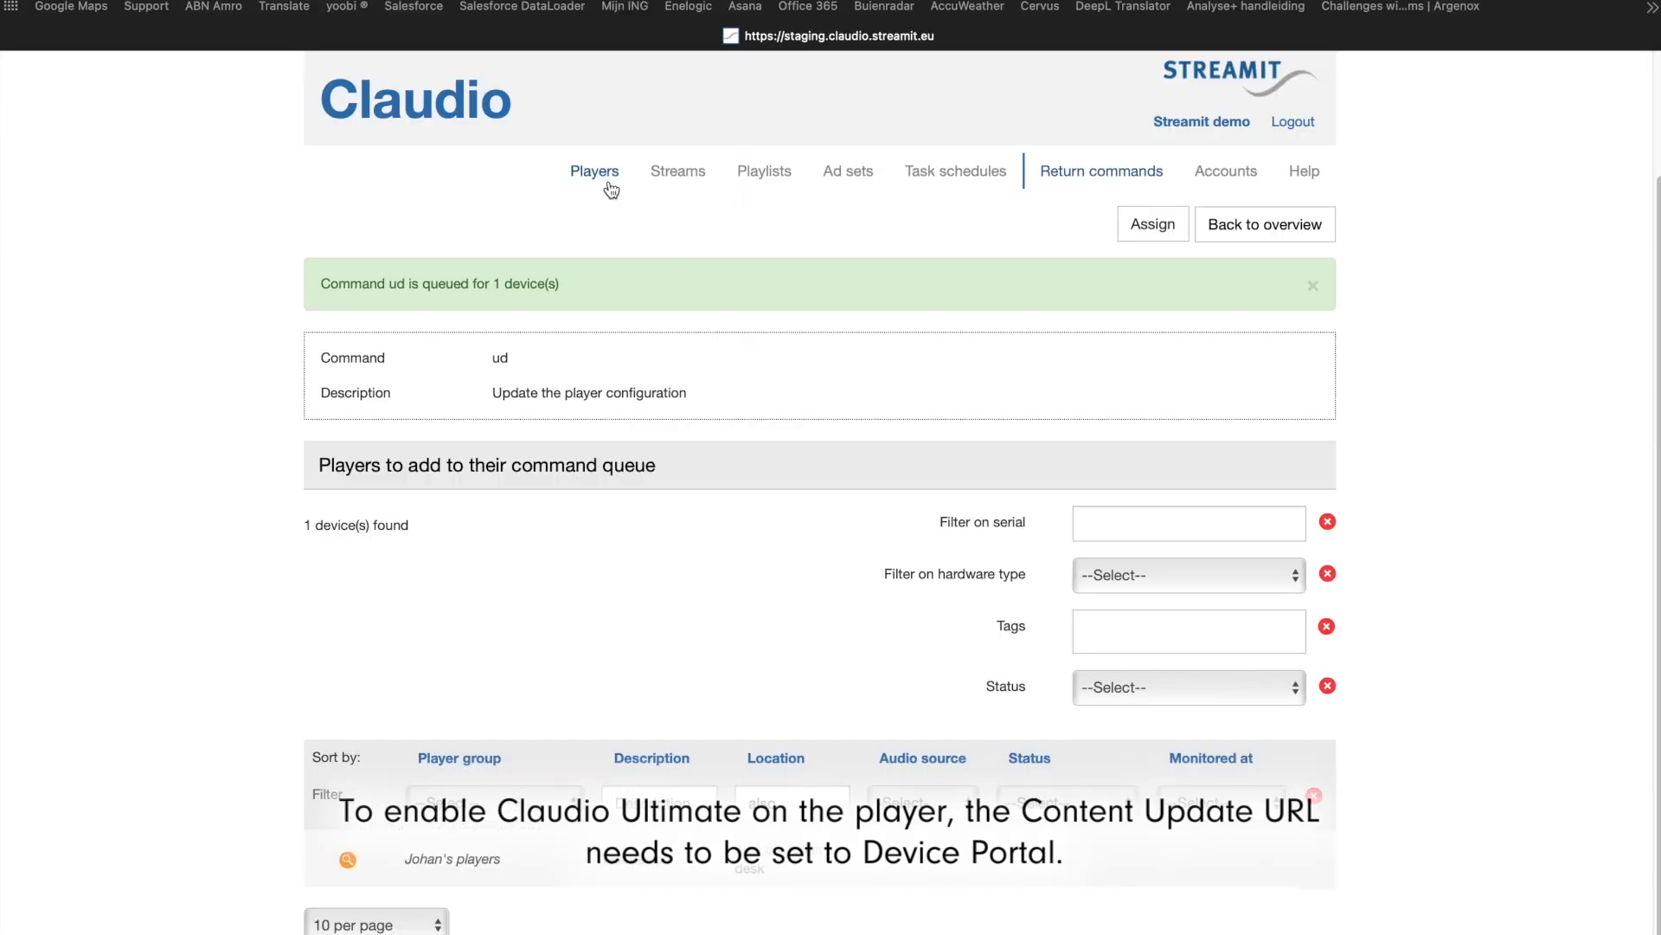
Step: In Claudio, set Content Update Resource to Device Portal in the Lisa Compact BT - Ultimate player's general settings and save
left_click(597, 176)
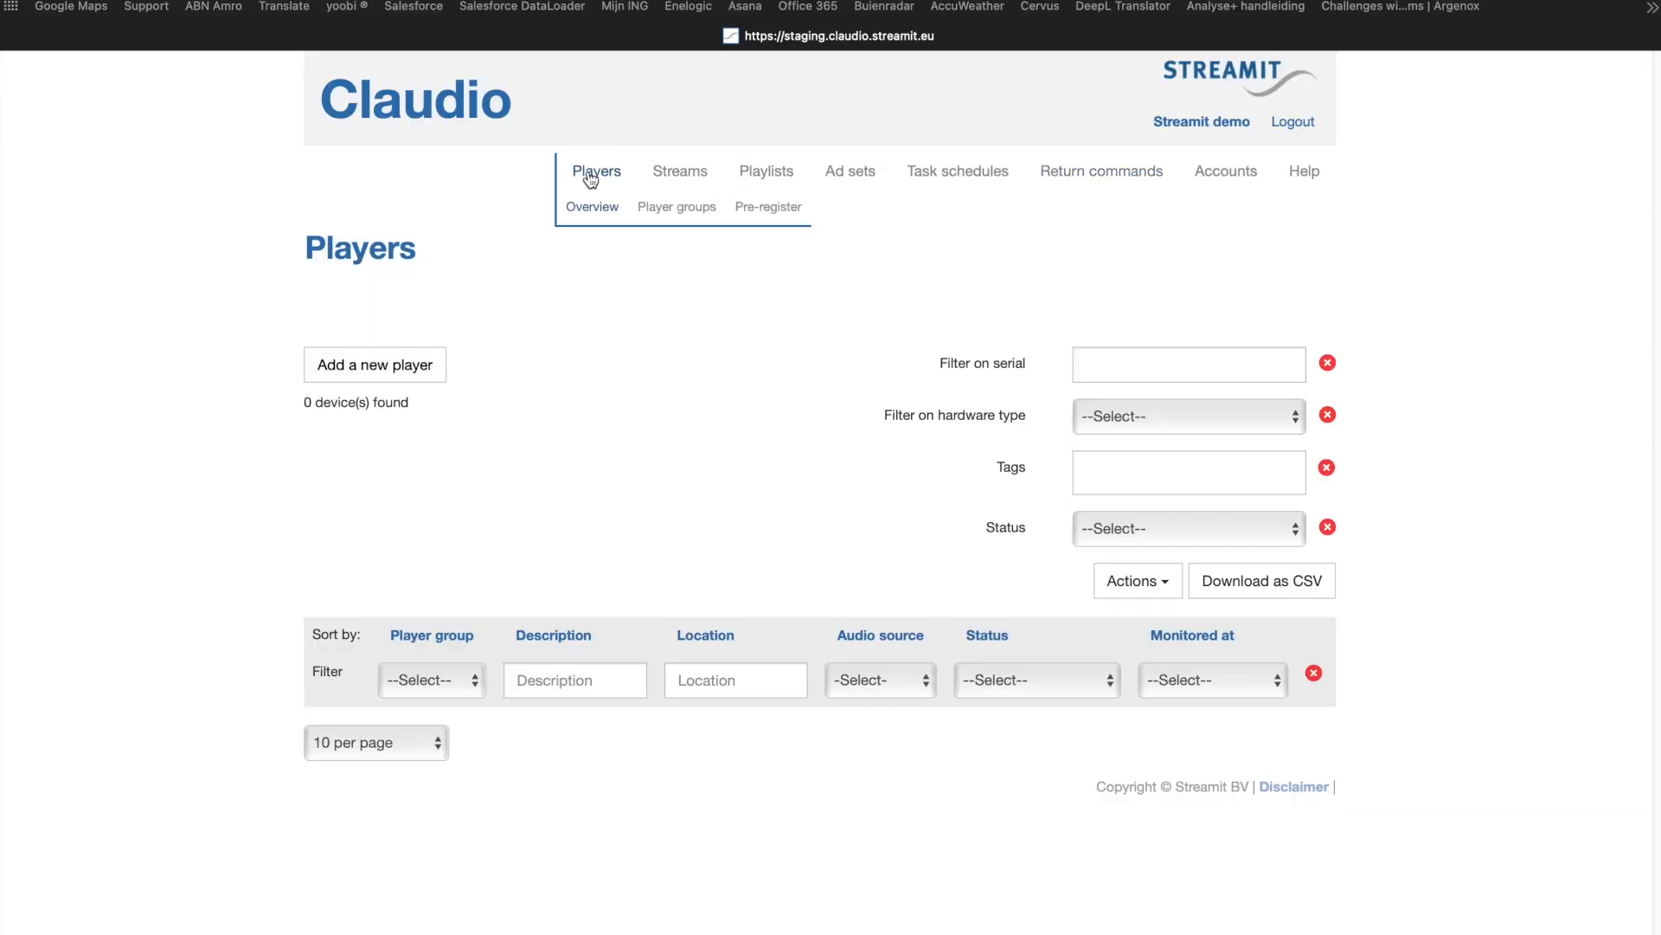
left_click(346, 725)
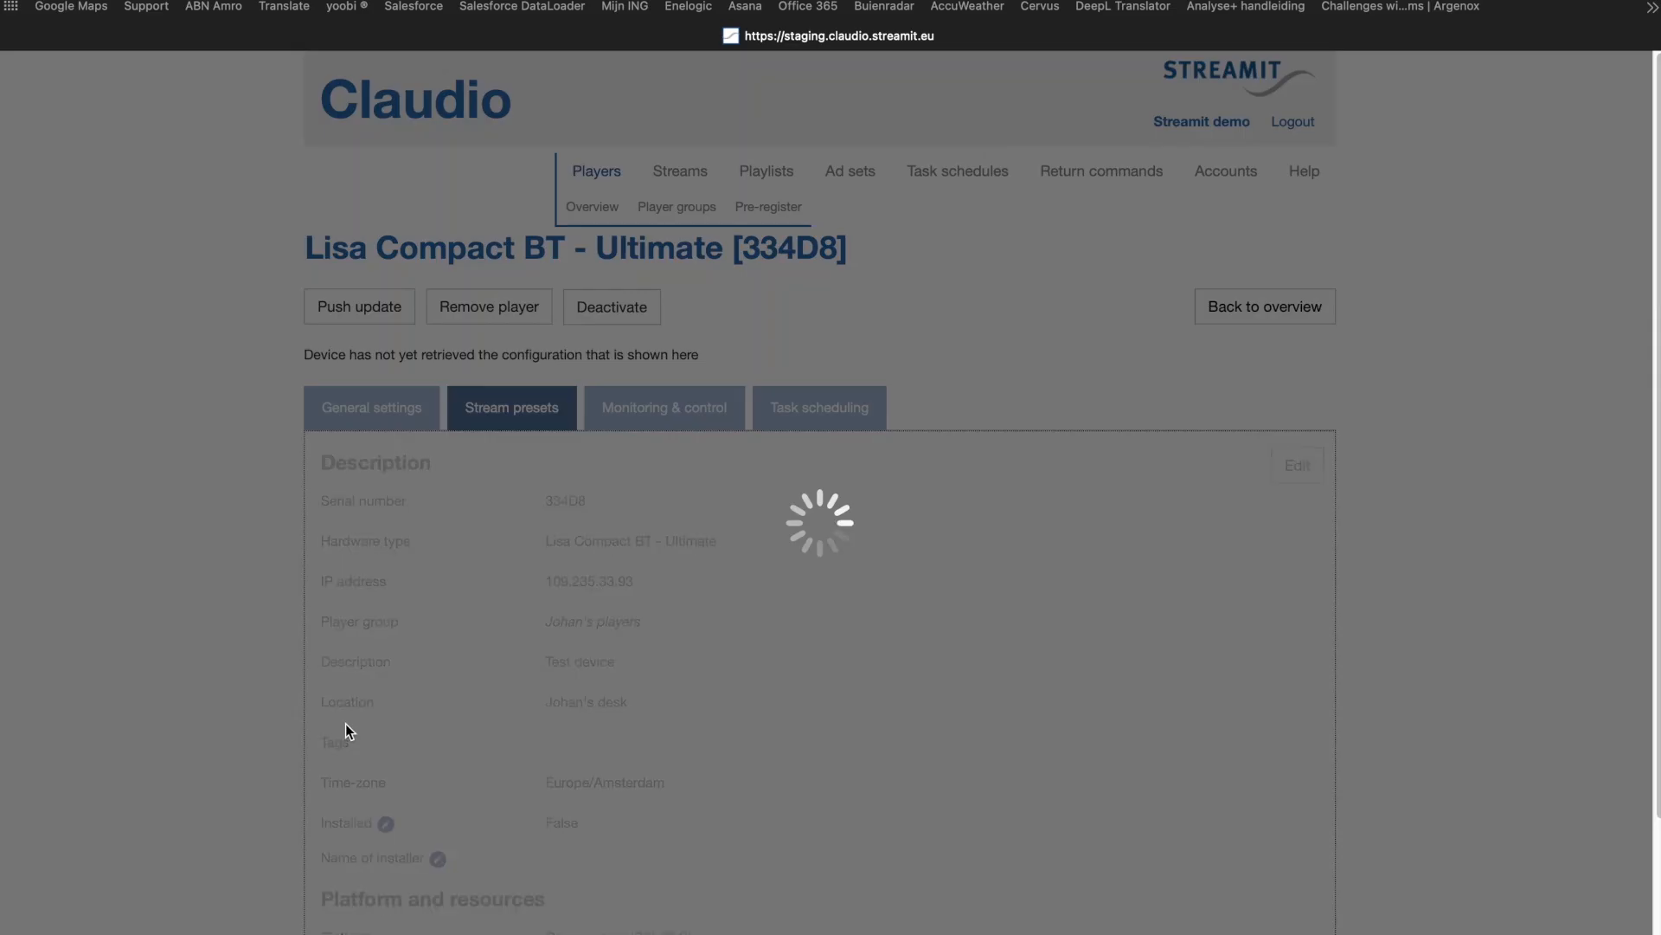
left_click(365, 403)
scroll(204, 427, "down", 5)
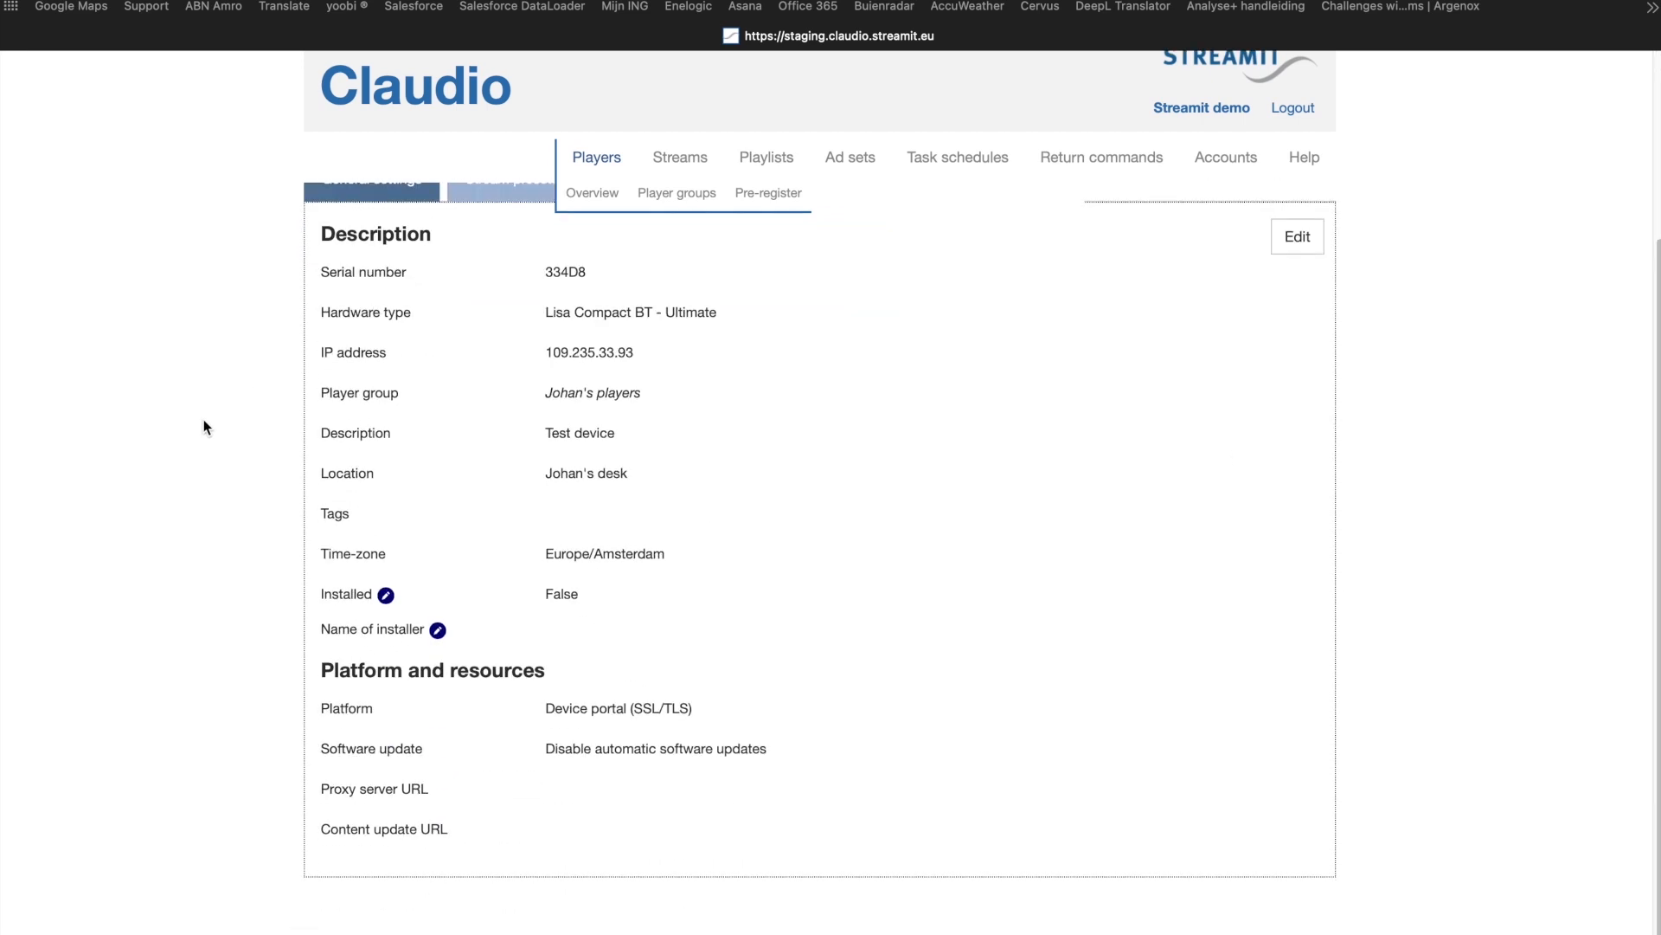
left_click(1298, 249)
scroll(1157, 715, "down", 3)
left_click(865, 766)
left_click(863, 756)
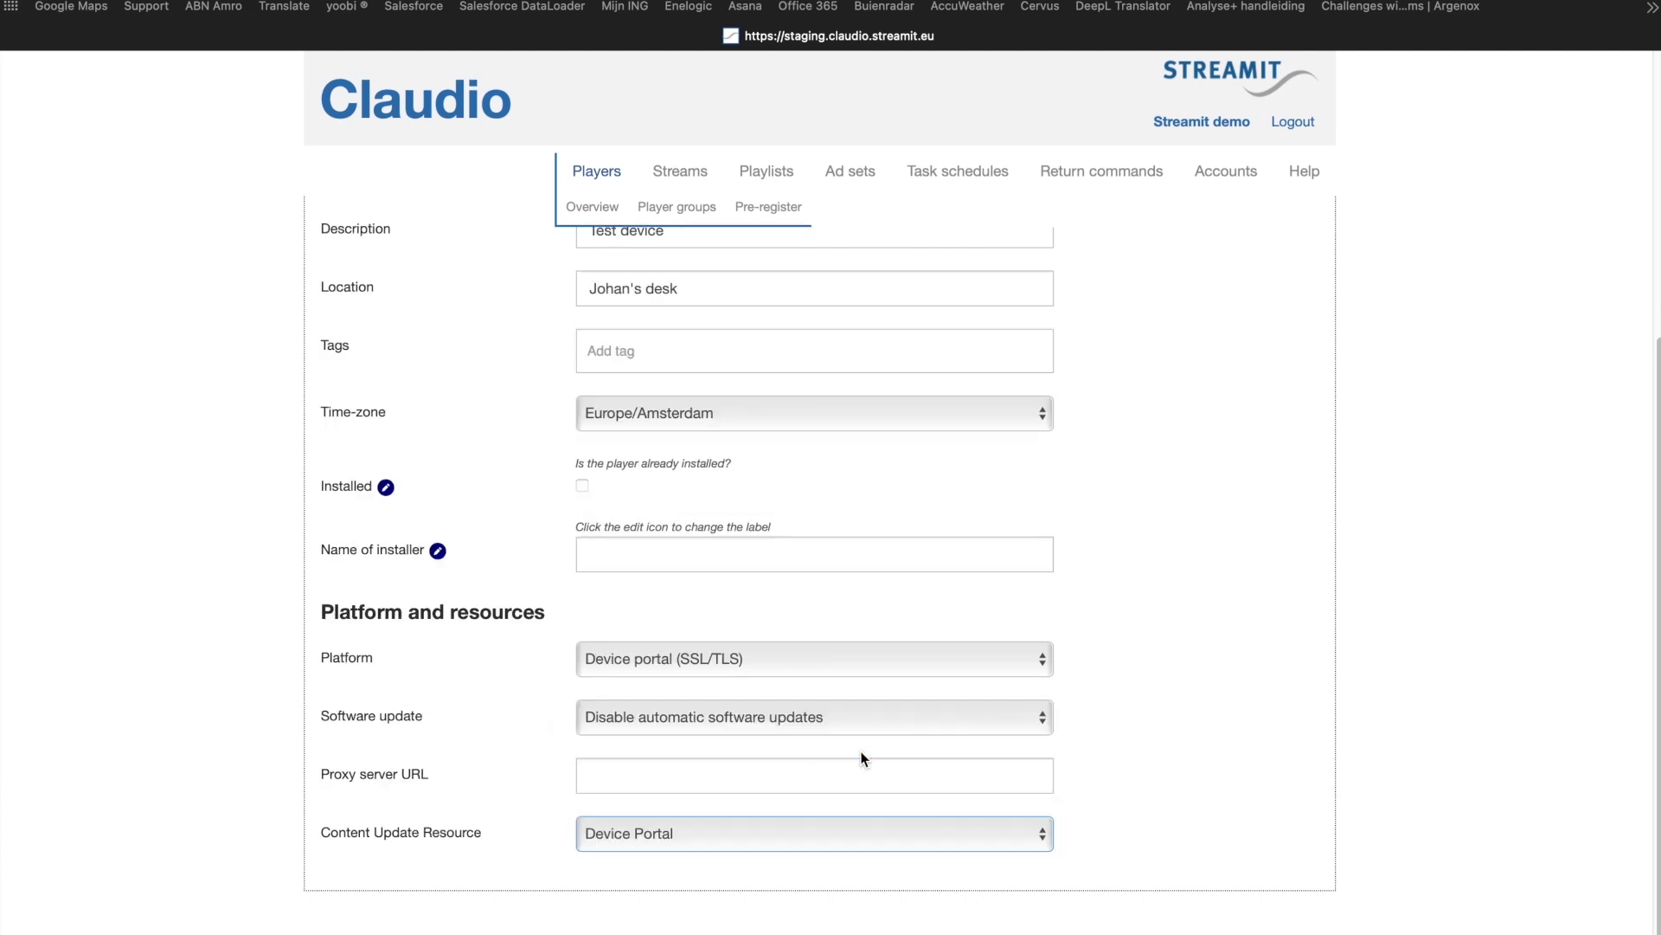
scroll(1320, 681, "up", 5)
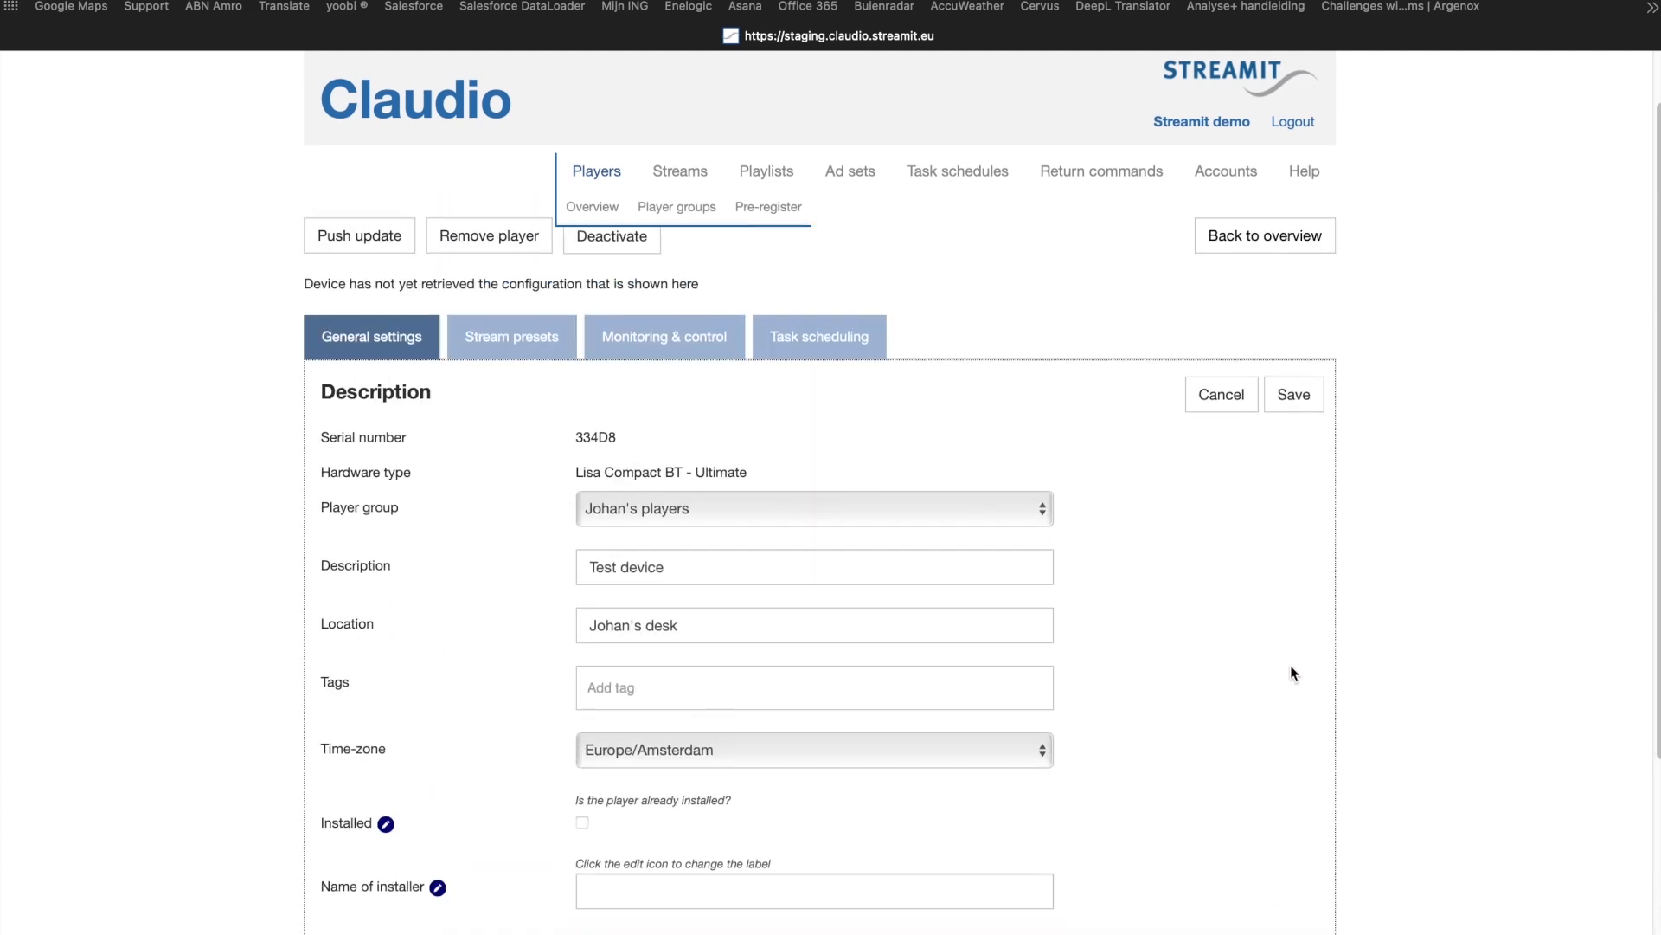
scroll(1292, 674, "up", 1)
left_click(1294, 465)
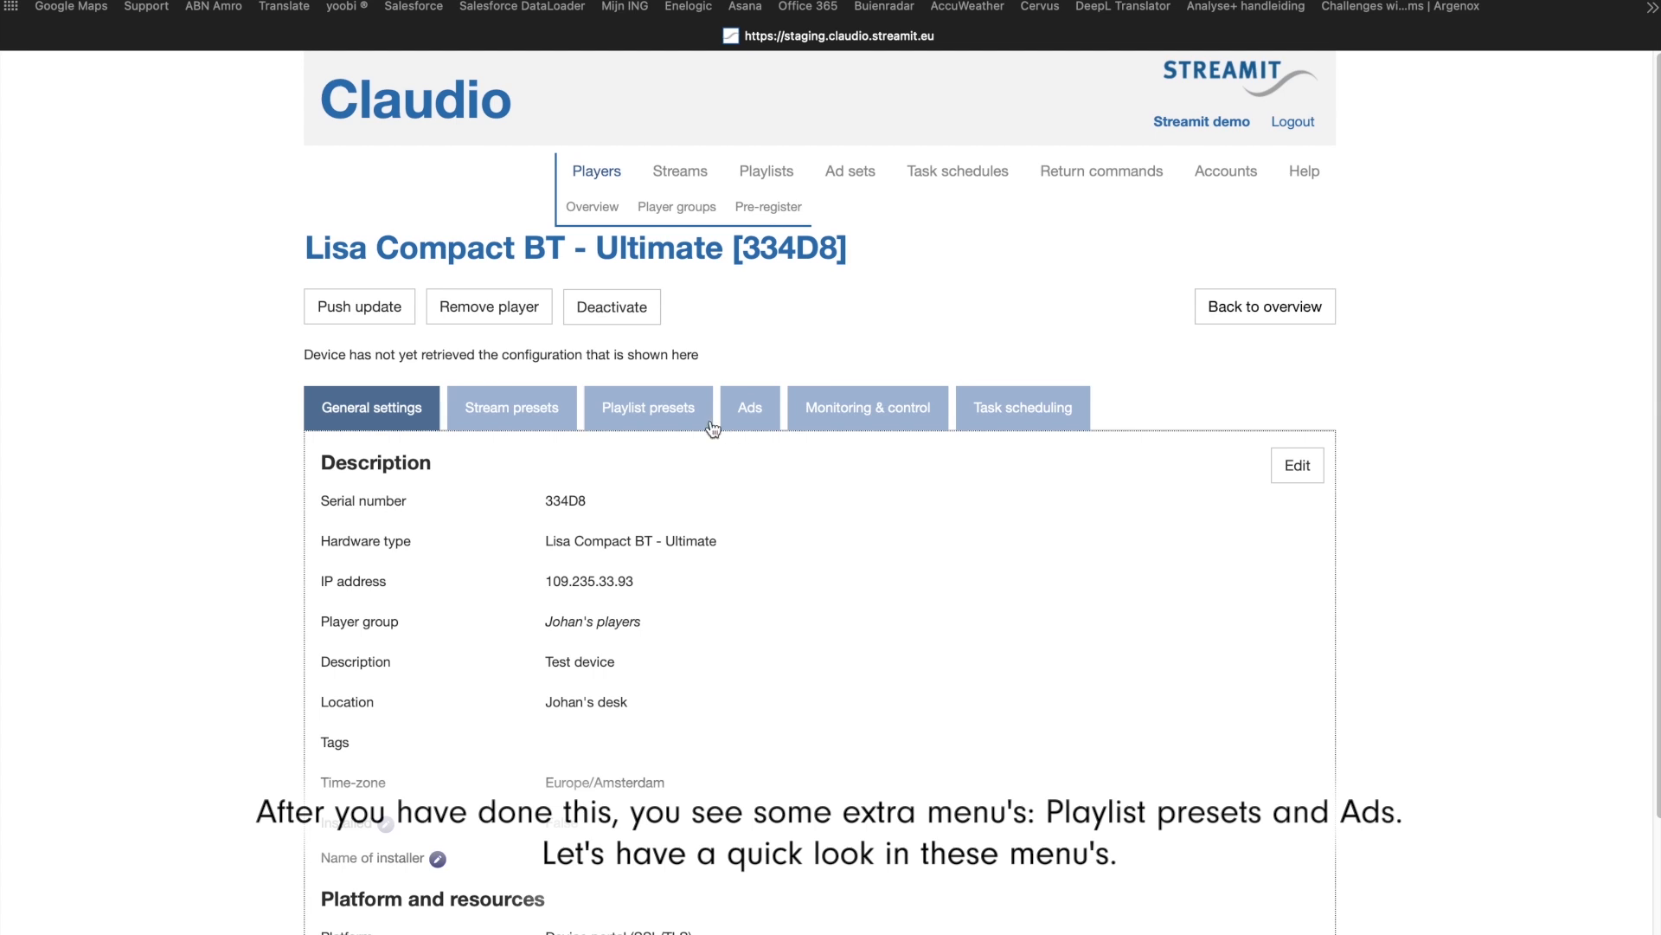
Step: Compare the available playlists with the files on the remote site and add dance.pls and fri_afternoon.pls to the player's playlist presets
left_click(663, 413)
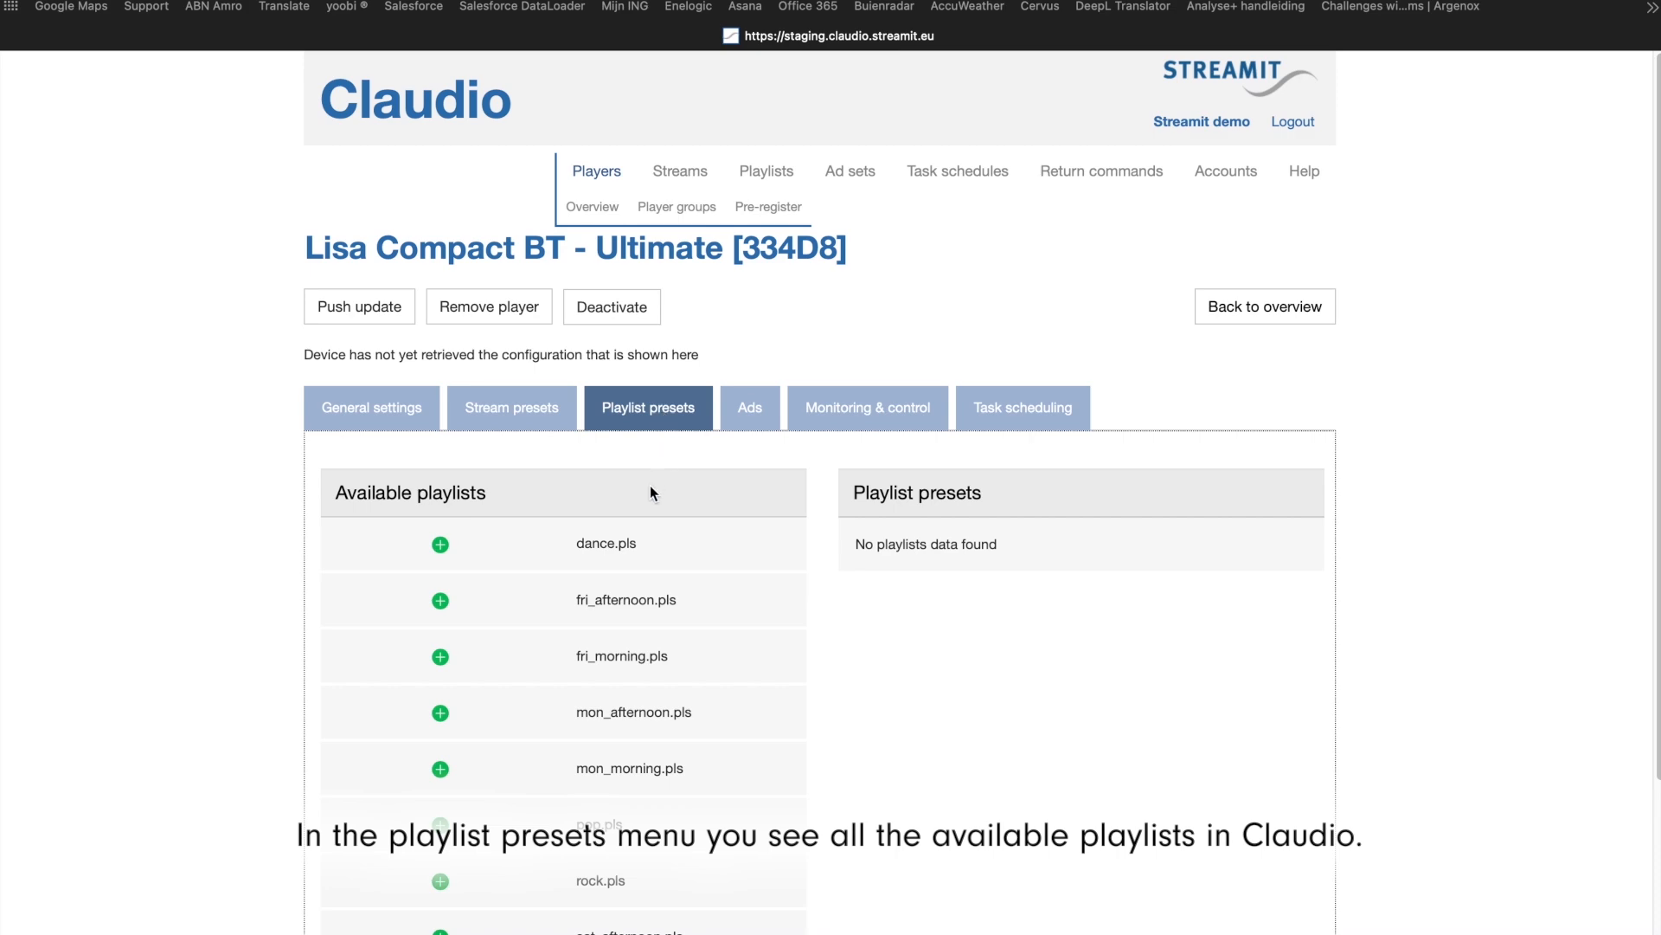
left_click_drag(311, 0, 1260, 139)
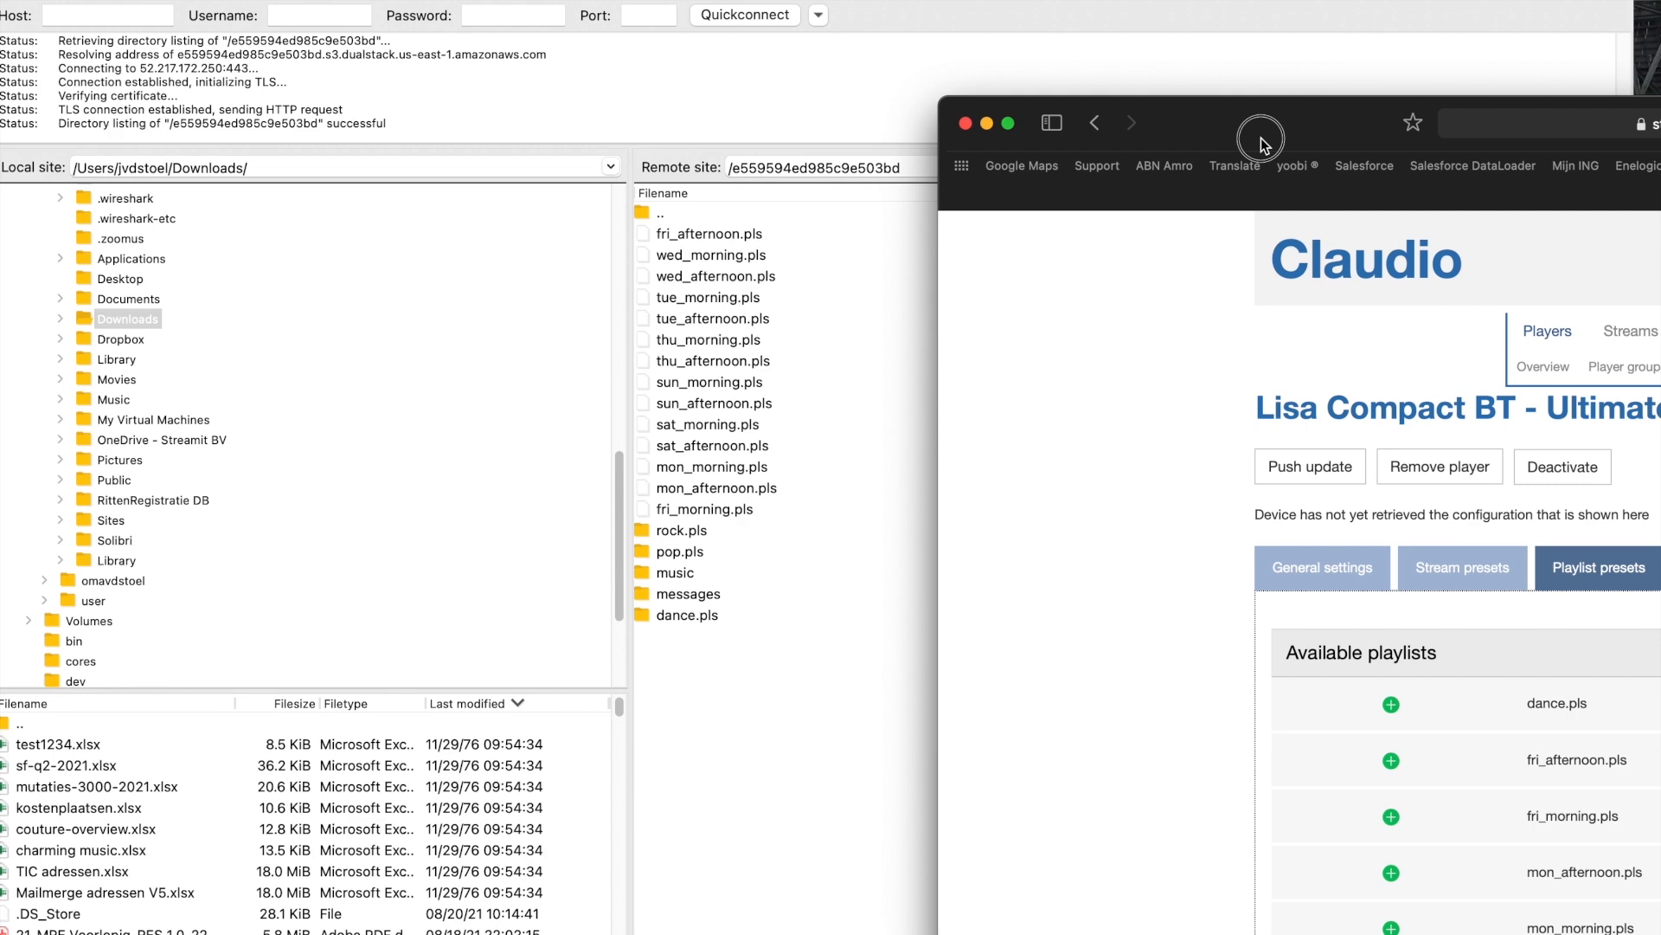
left_click_drag(1259, 137, 314, 0)
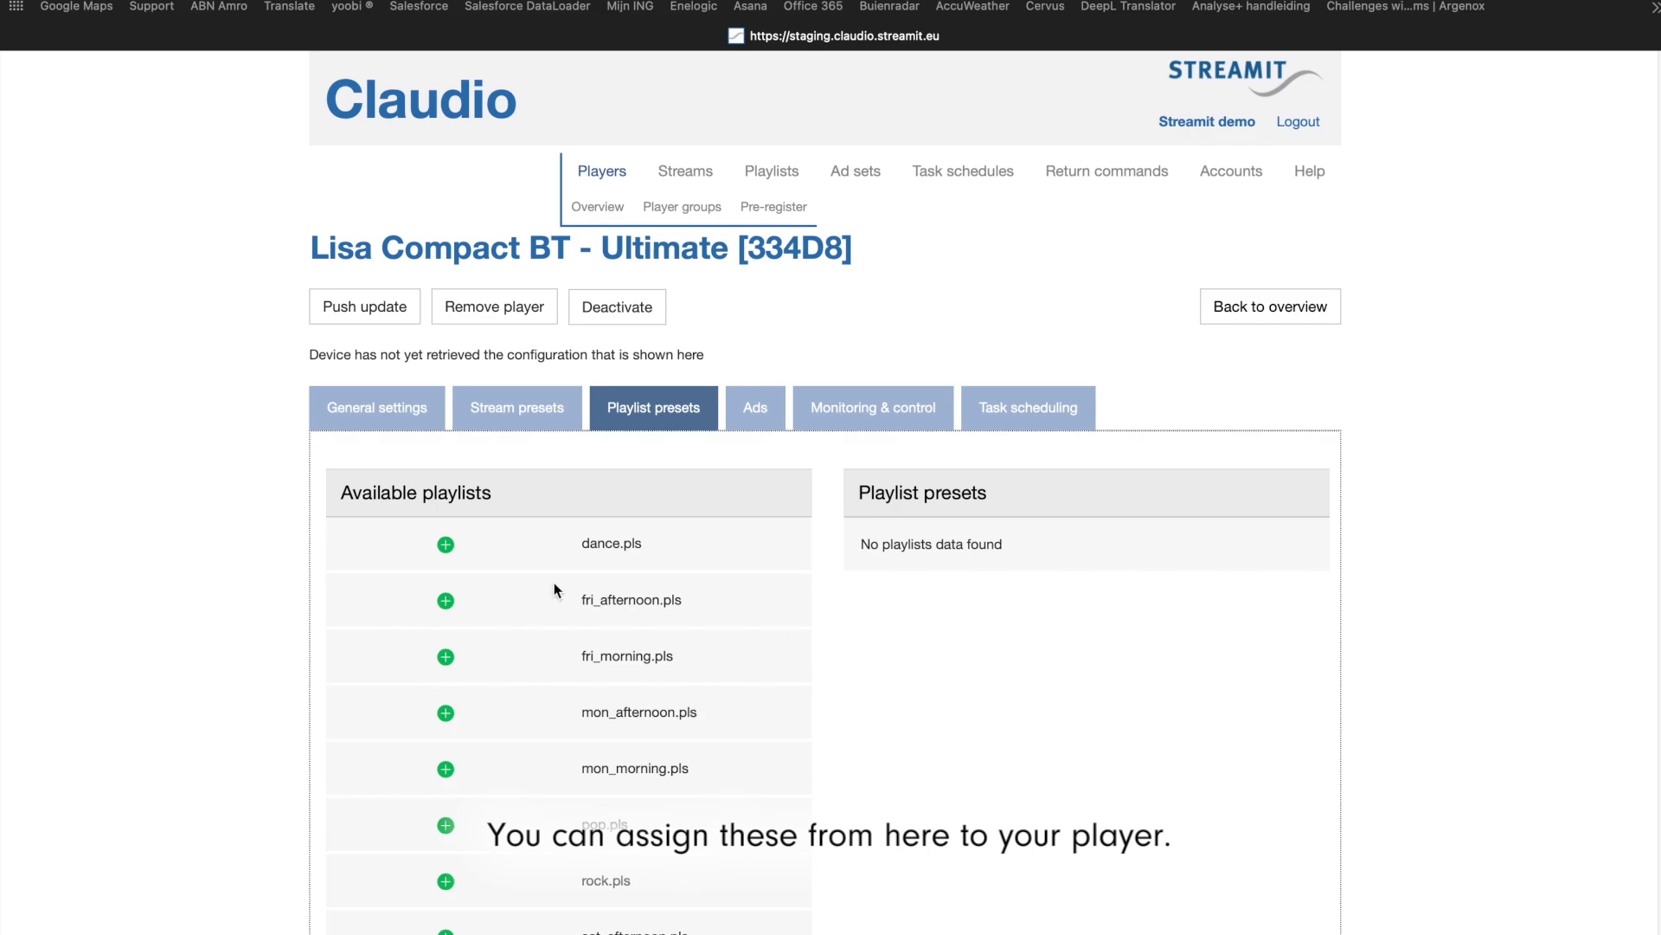
left_click(445, 545)
left_click(446, 600)
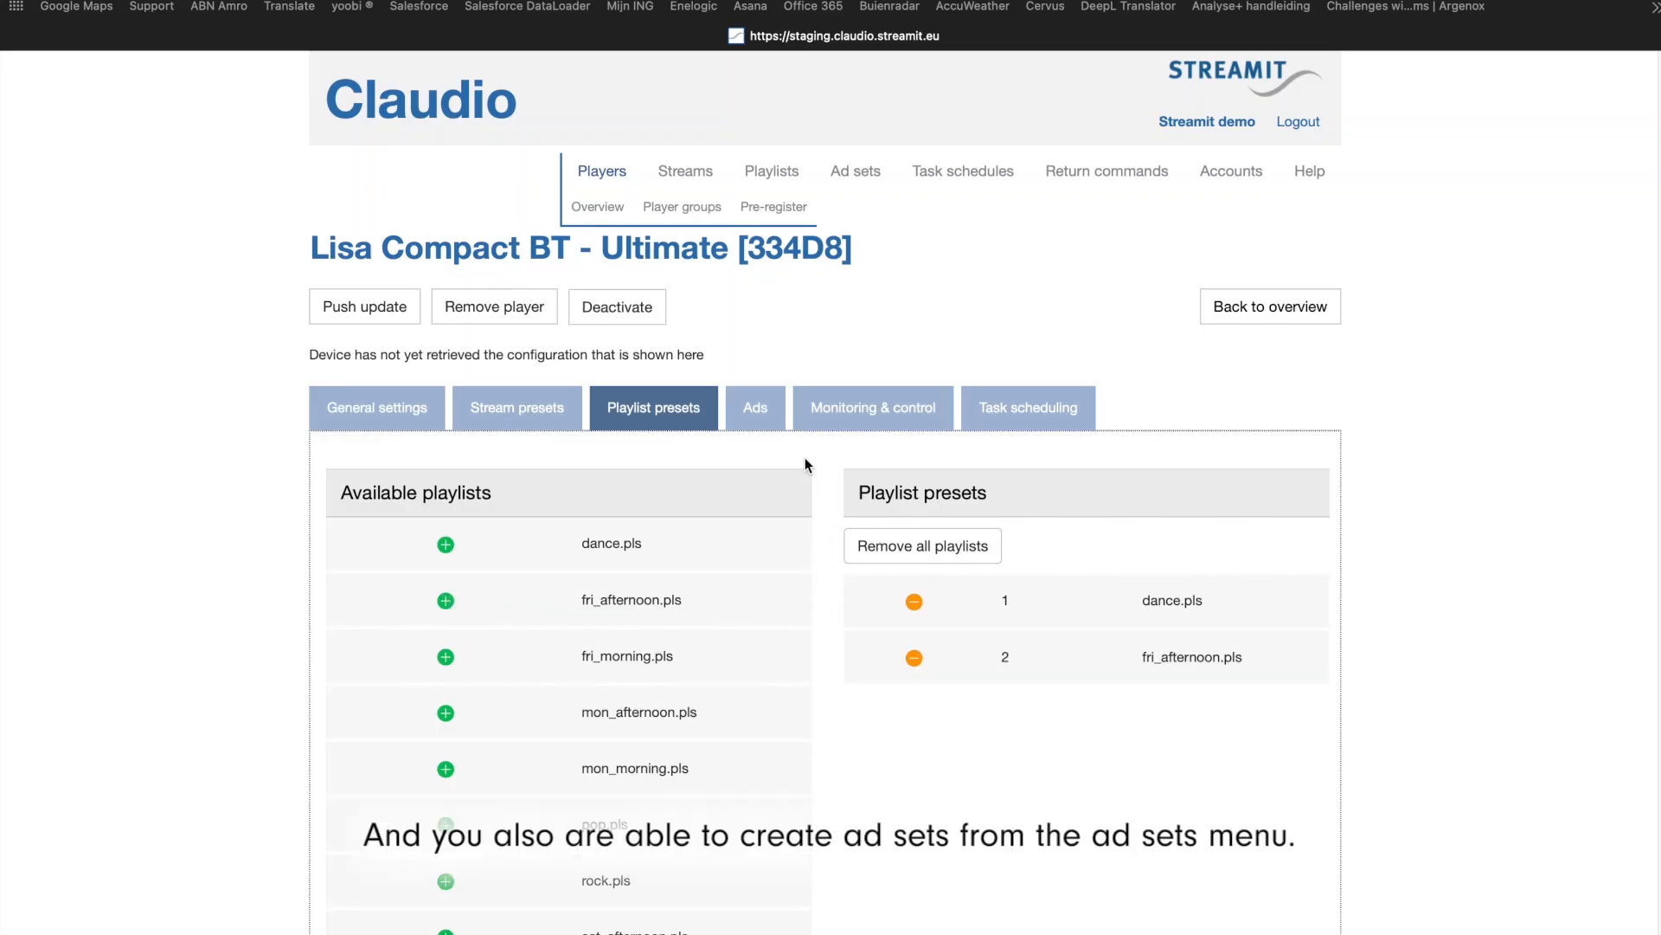
Step: Review the adverts and calendar of My first ad set without changing it, and open its player assignment page
left_click(857, 172)
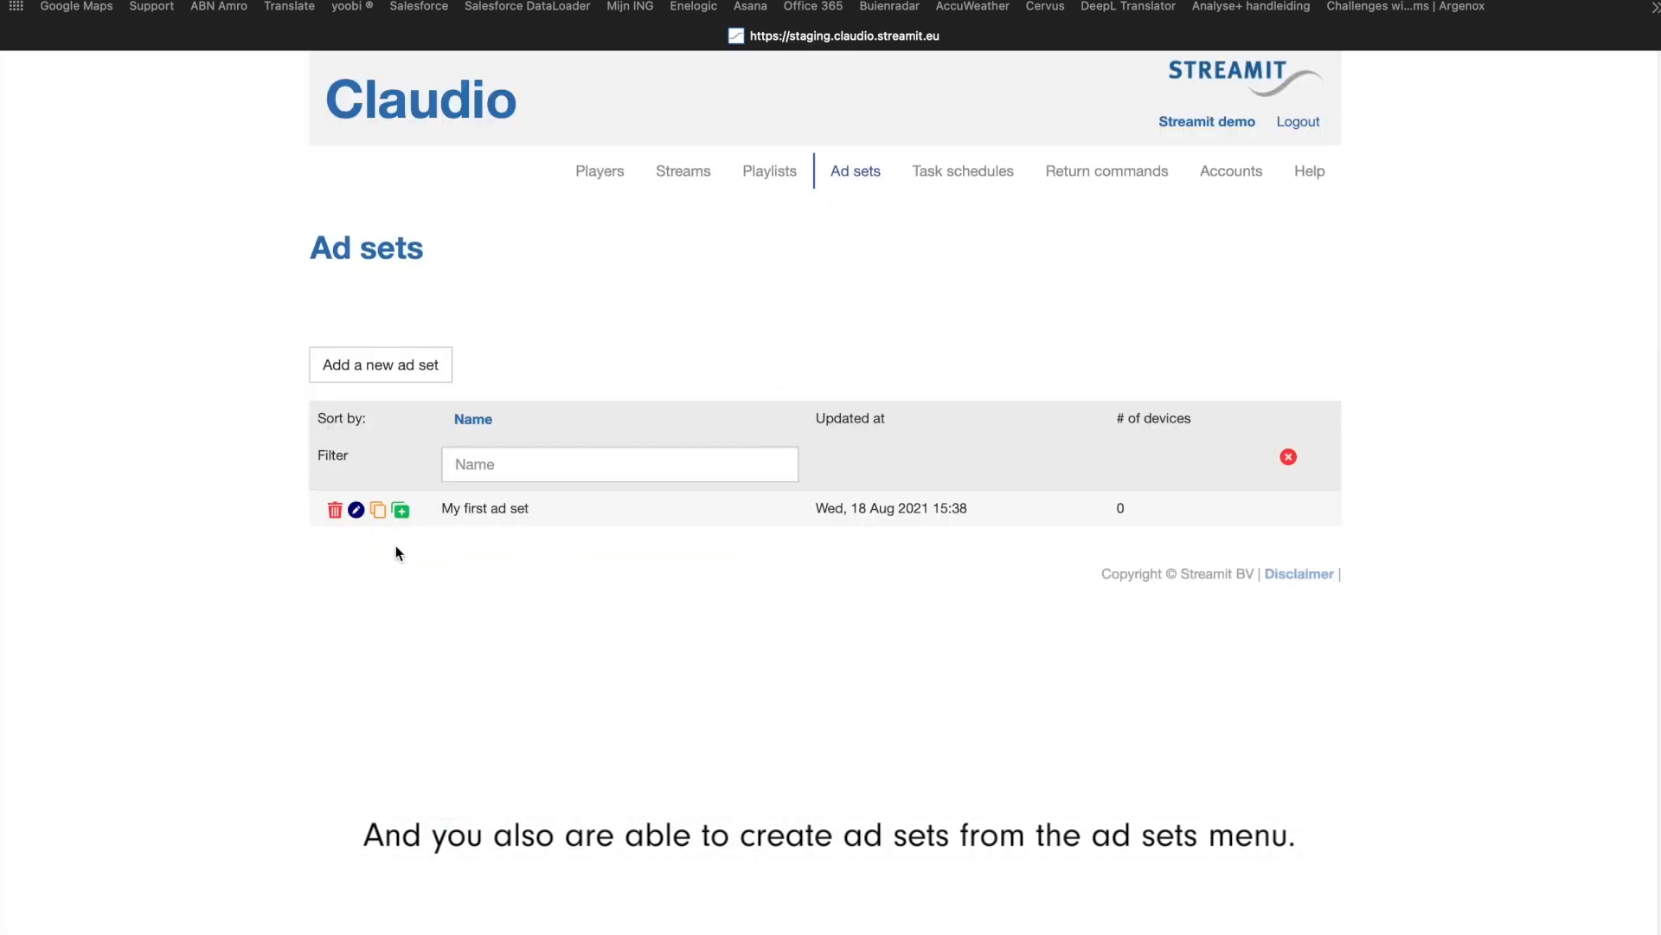
left_click(356, 510)
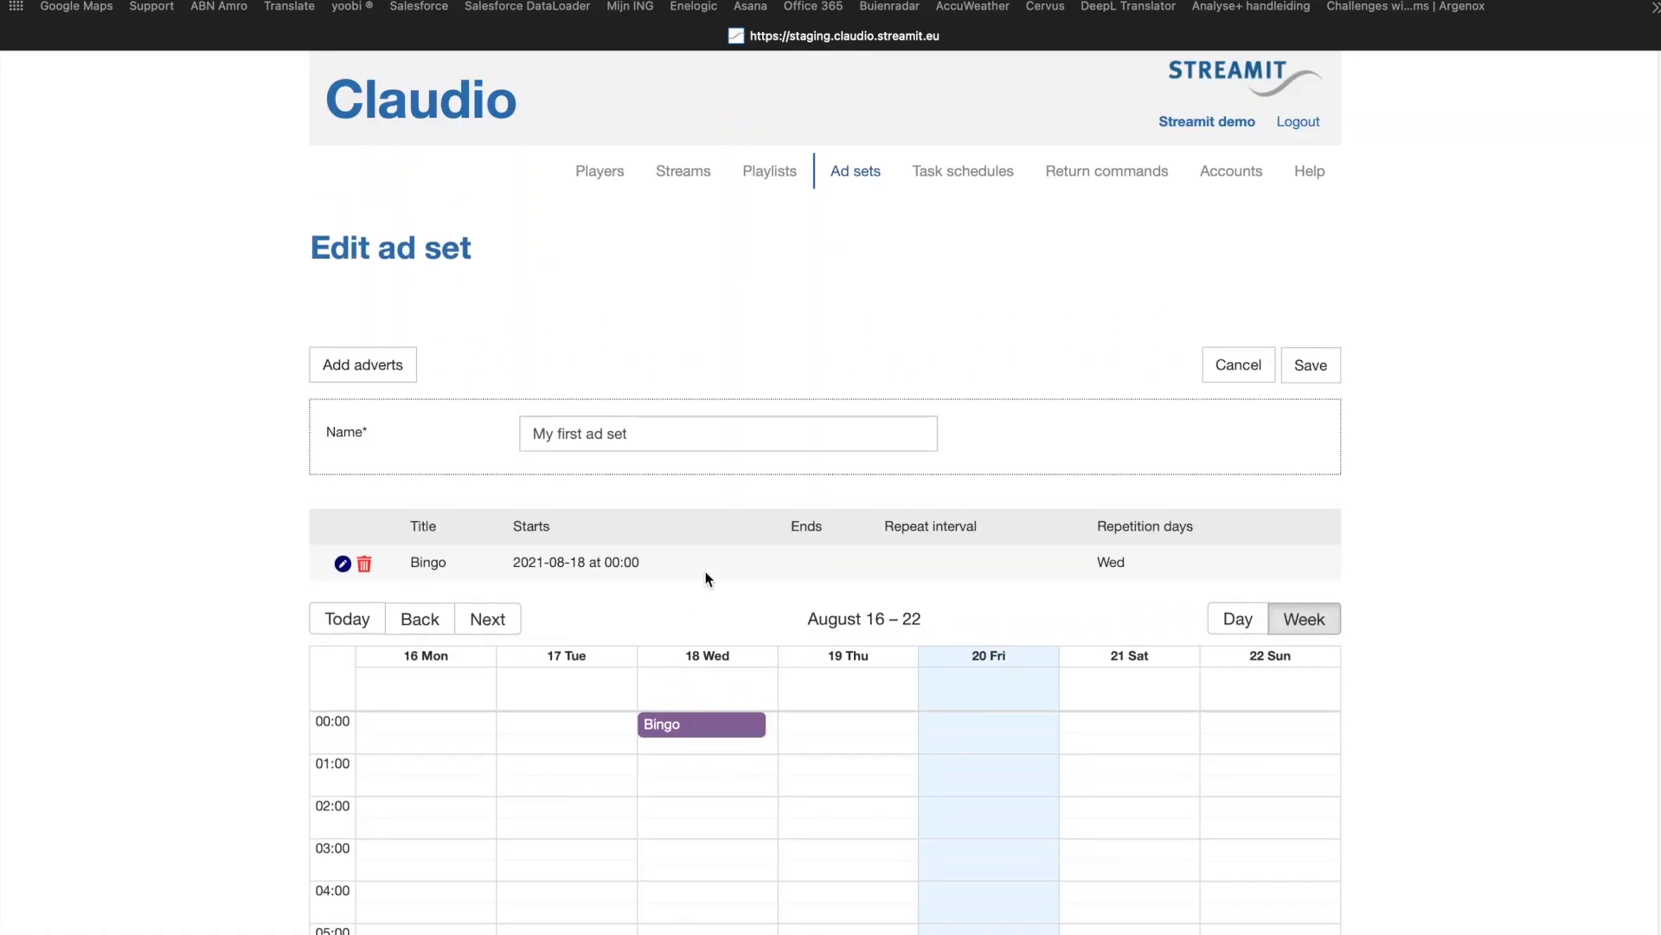
left_click(1240, 367)
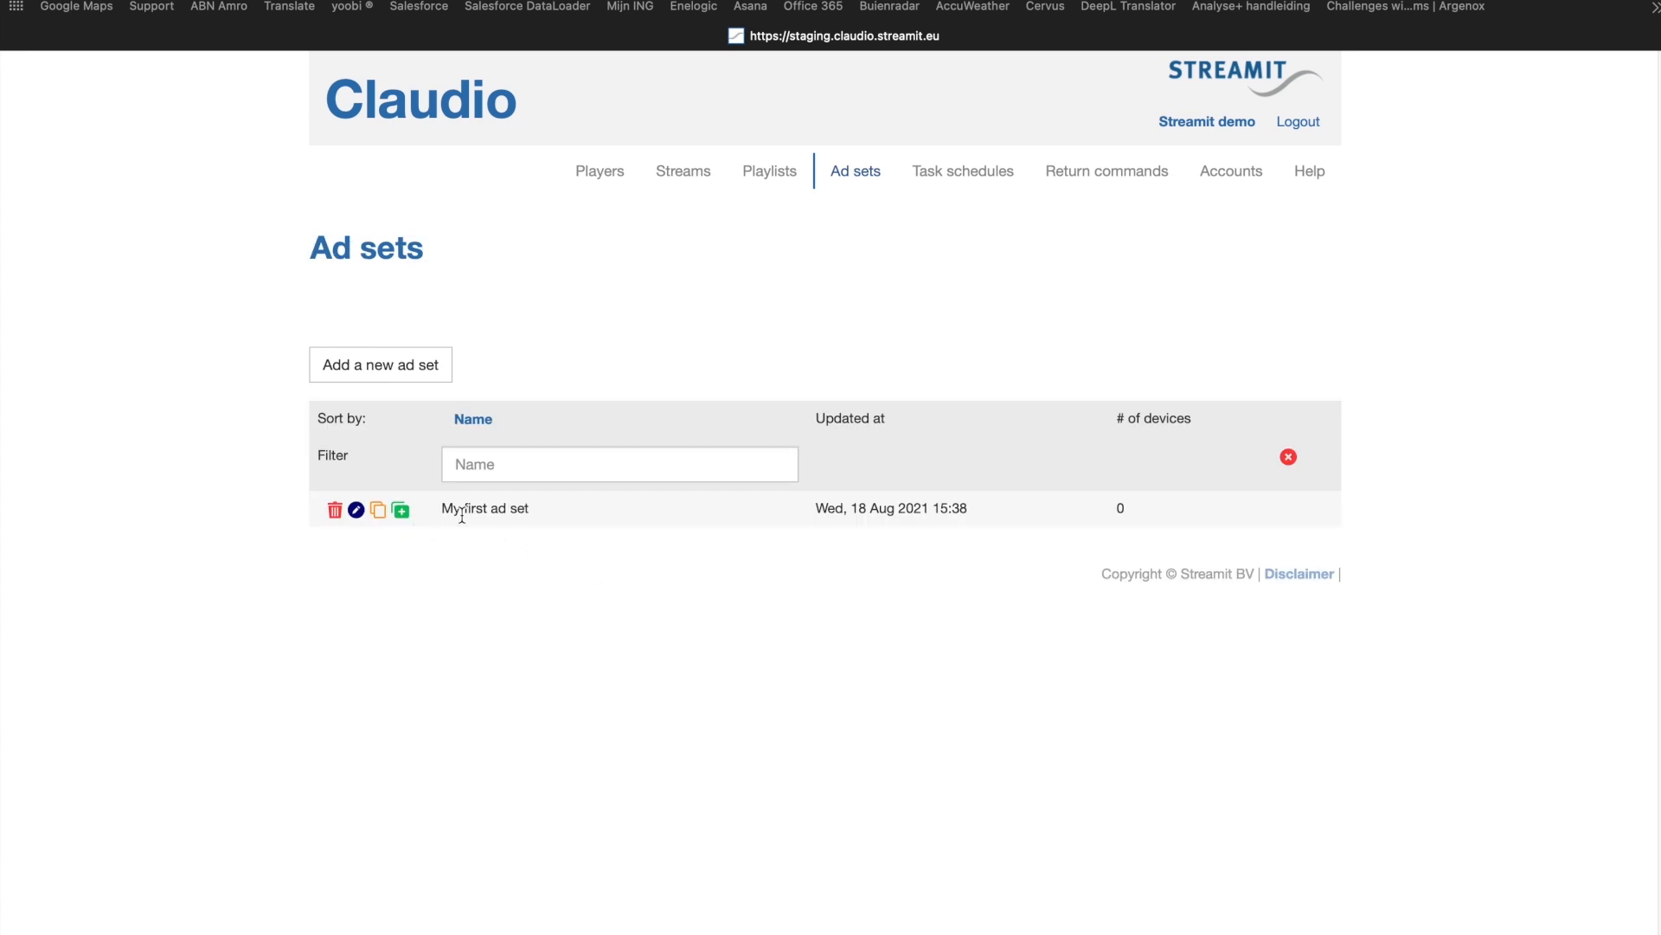
left_click(401, 512)
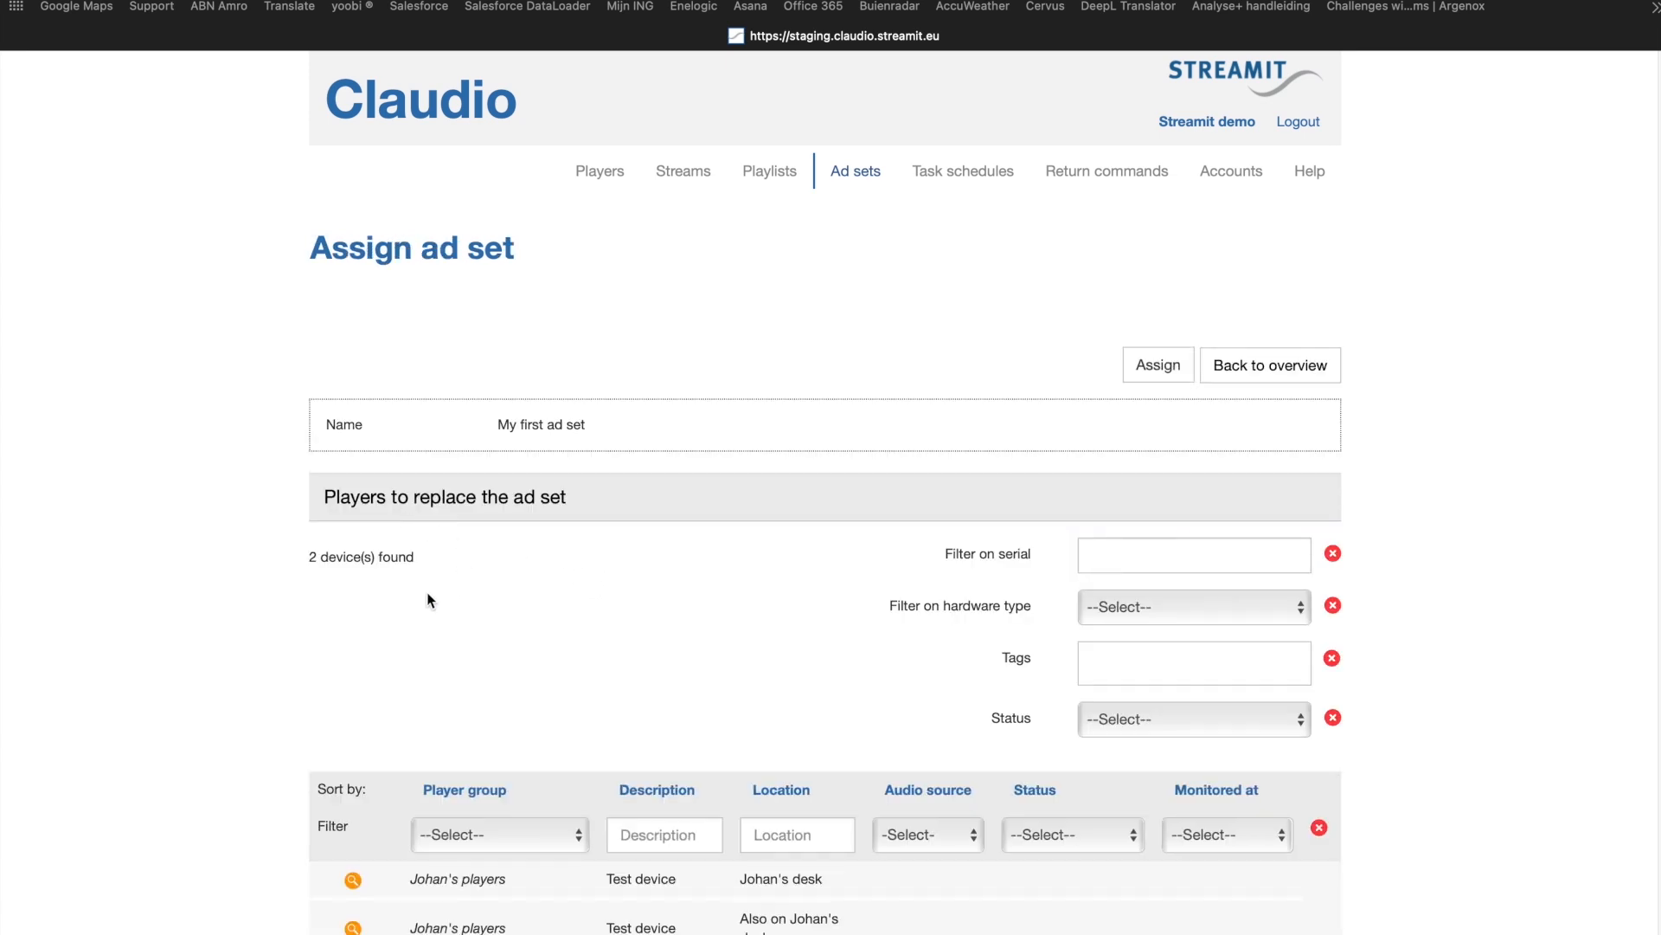
Step: Assign My first ad set to the Lisa Compact BT - Ultimate player through its ads settings and save
scroll(294, 733, "down", 2)
mouse_move(352, 813)
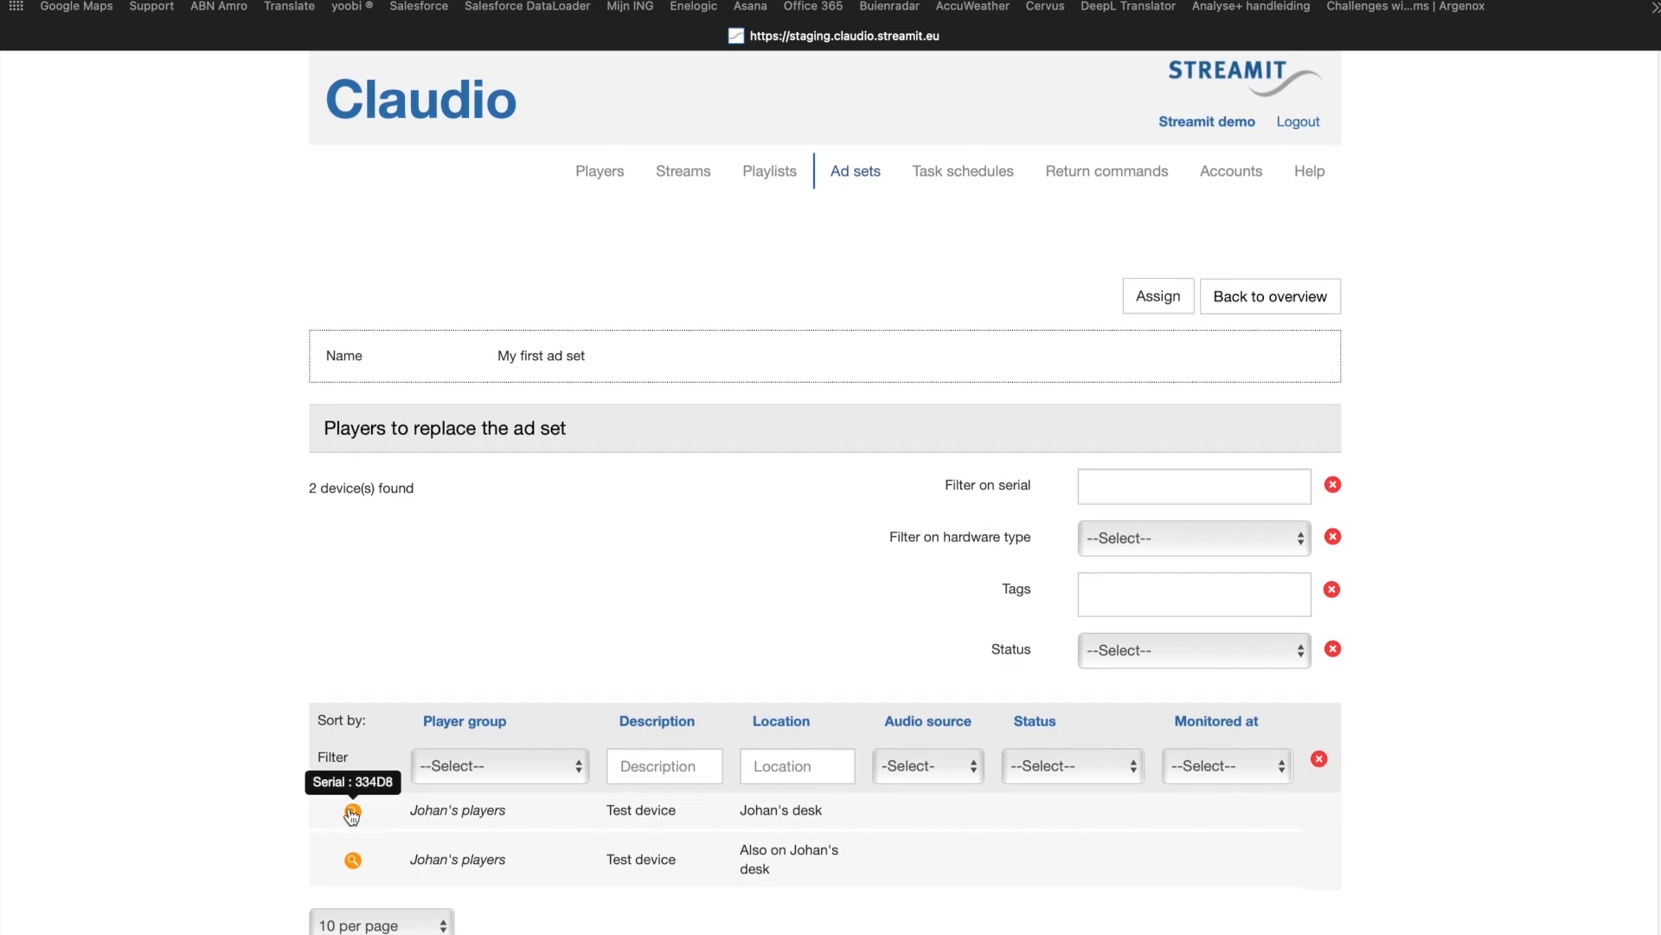
left_click(352, 814)
left_click(758, 410)
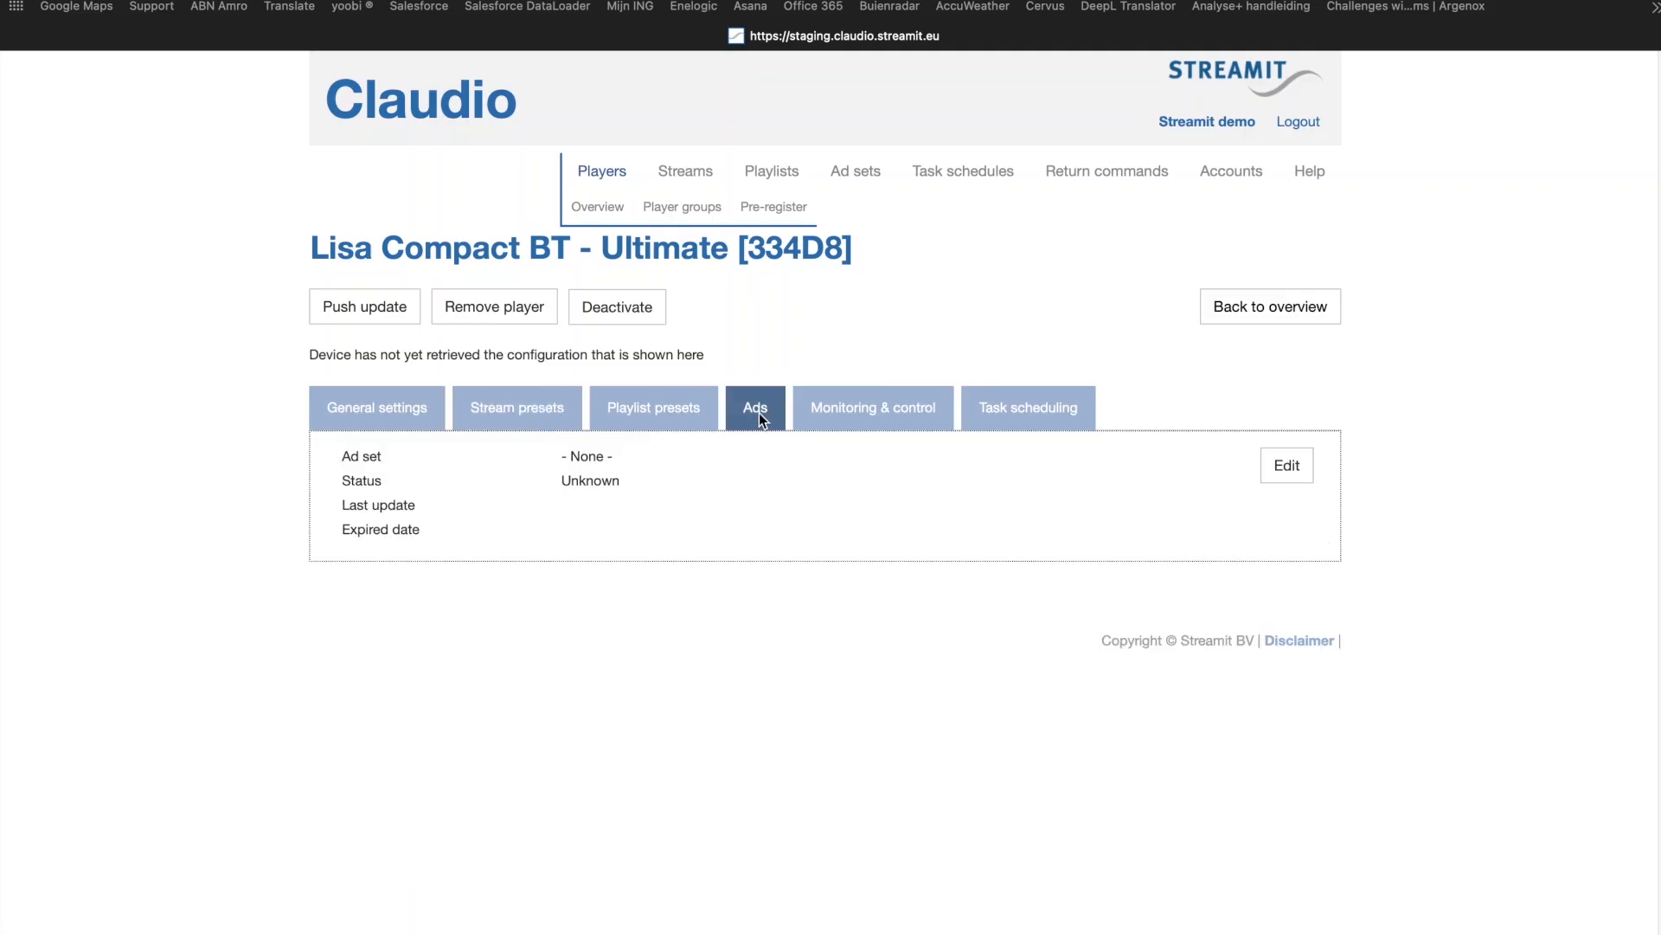
left_click(1290, 467)
left_click(955, 467)
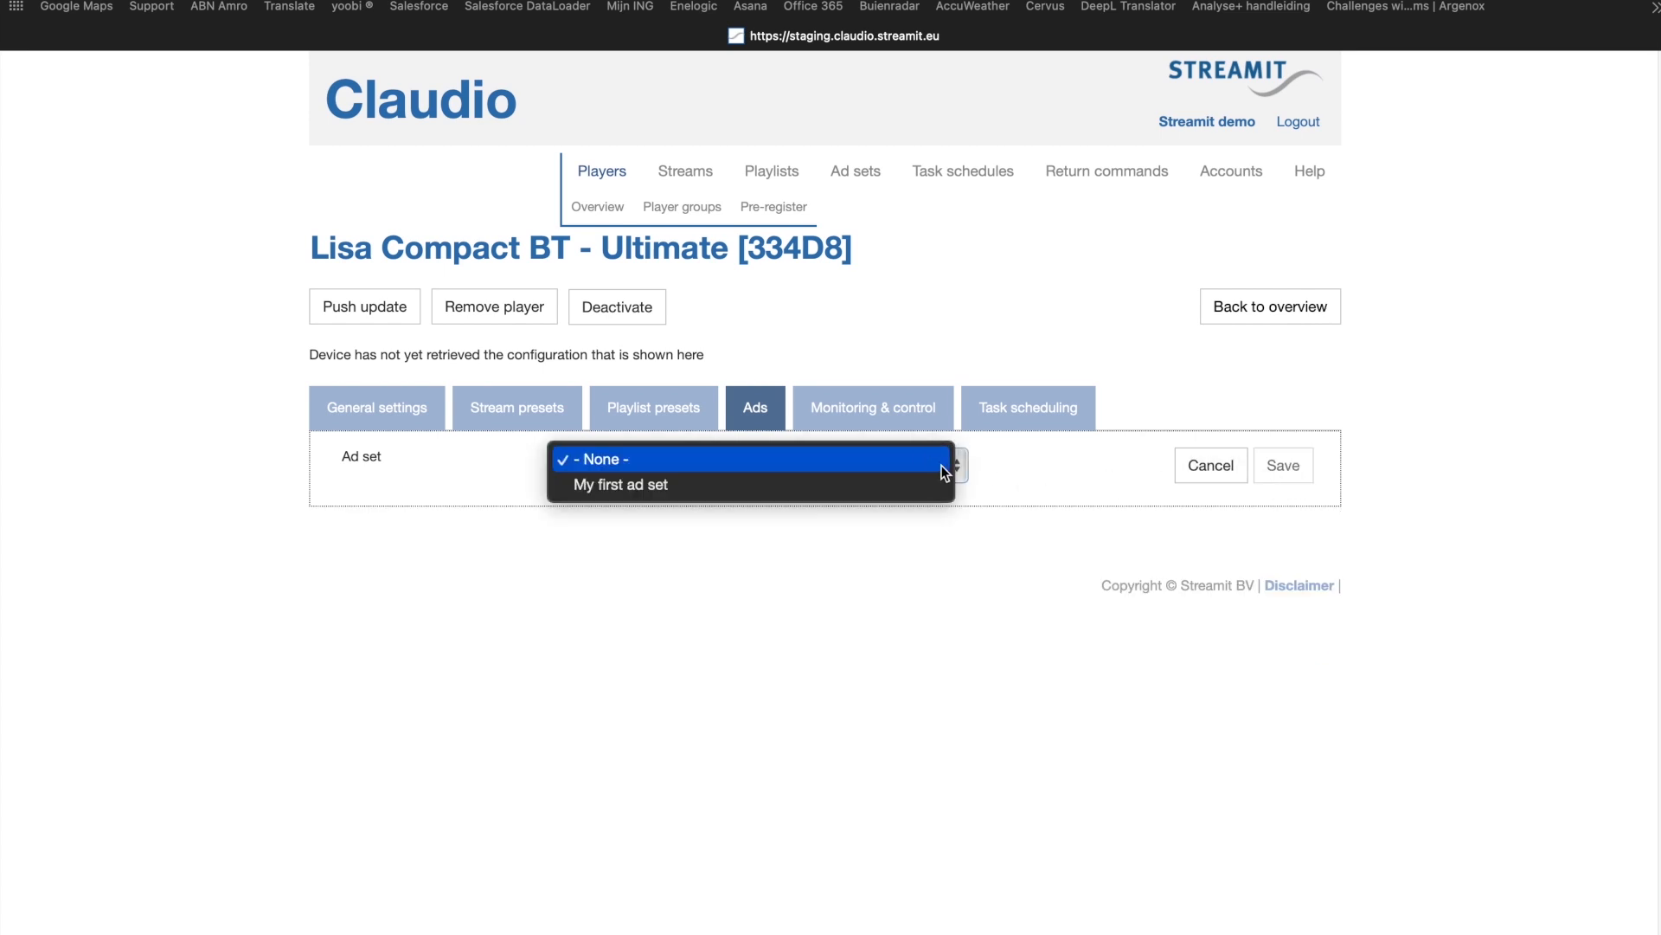
left_click(912, 483)
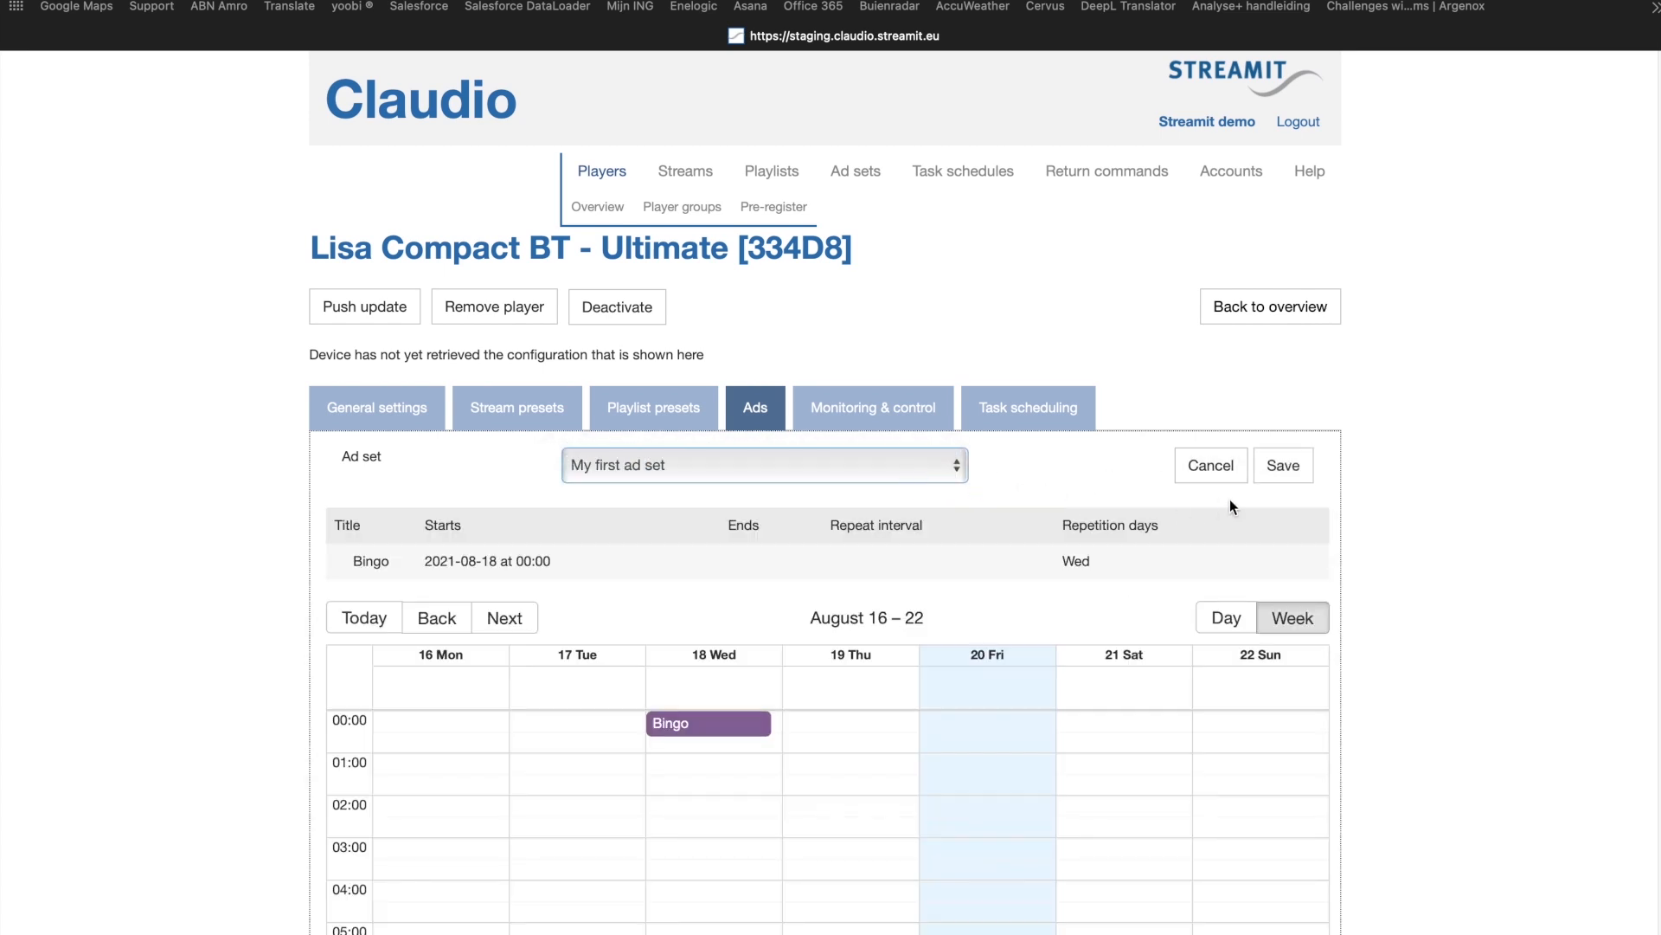
left_click(1293, 468)
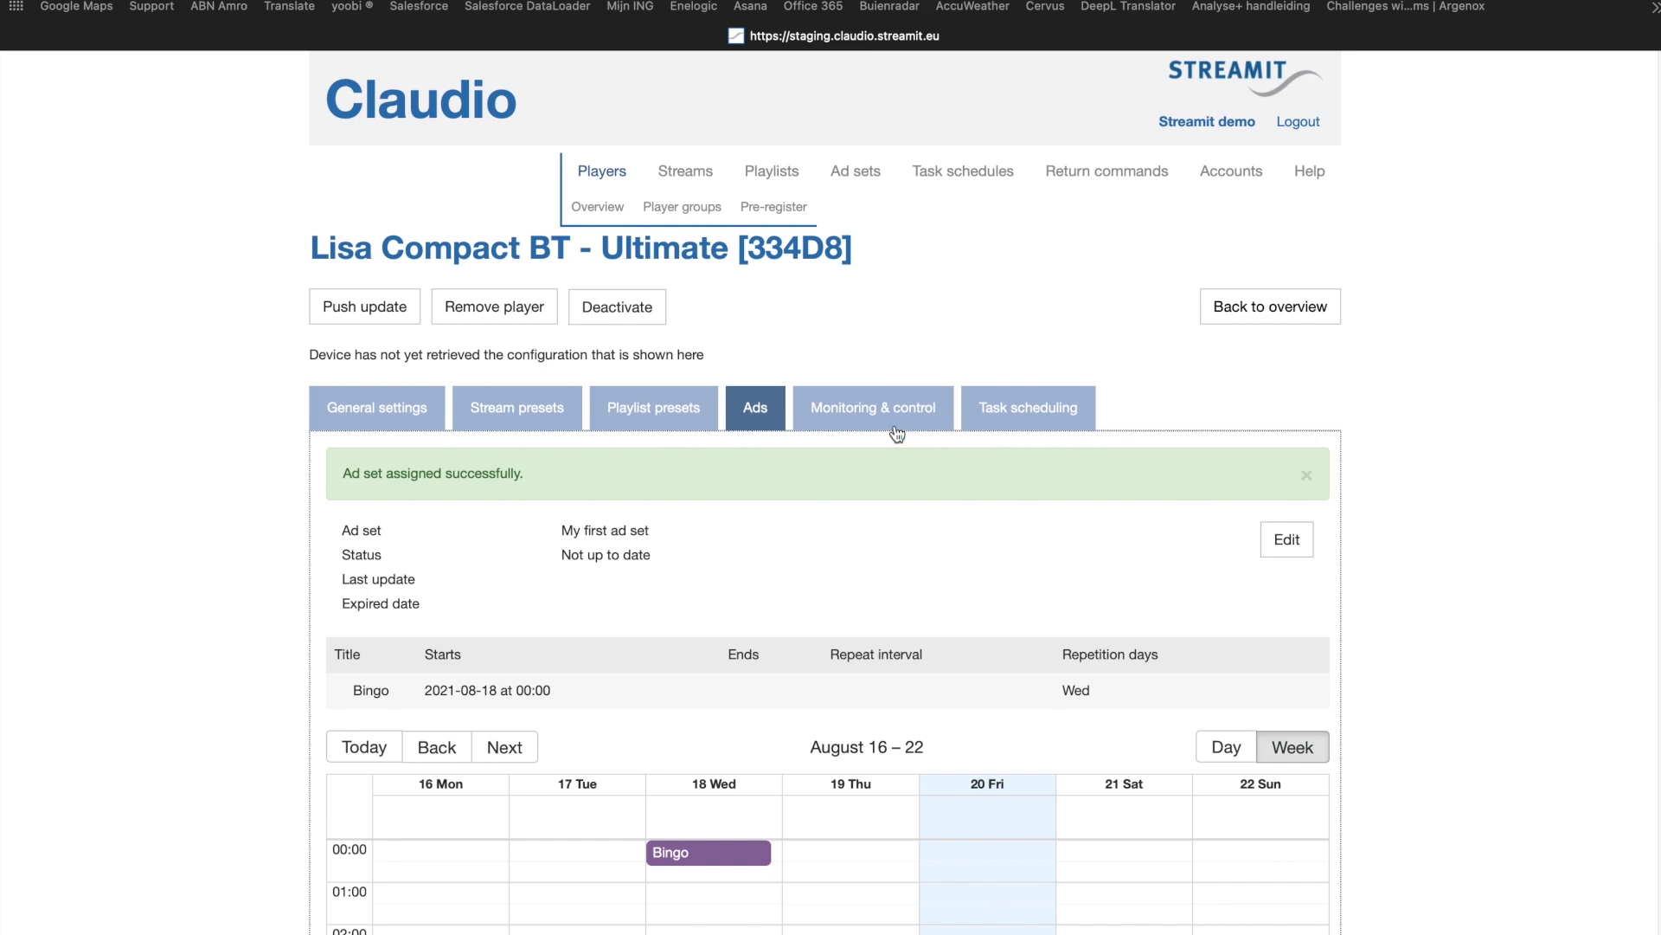
Step: Duplicate My first ad set under the name "Copy of My second ad set" and save the copy
left_click(857, 171)
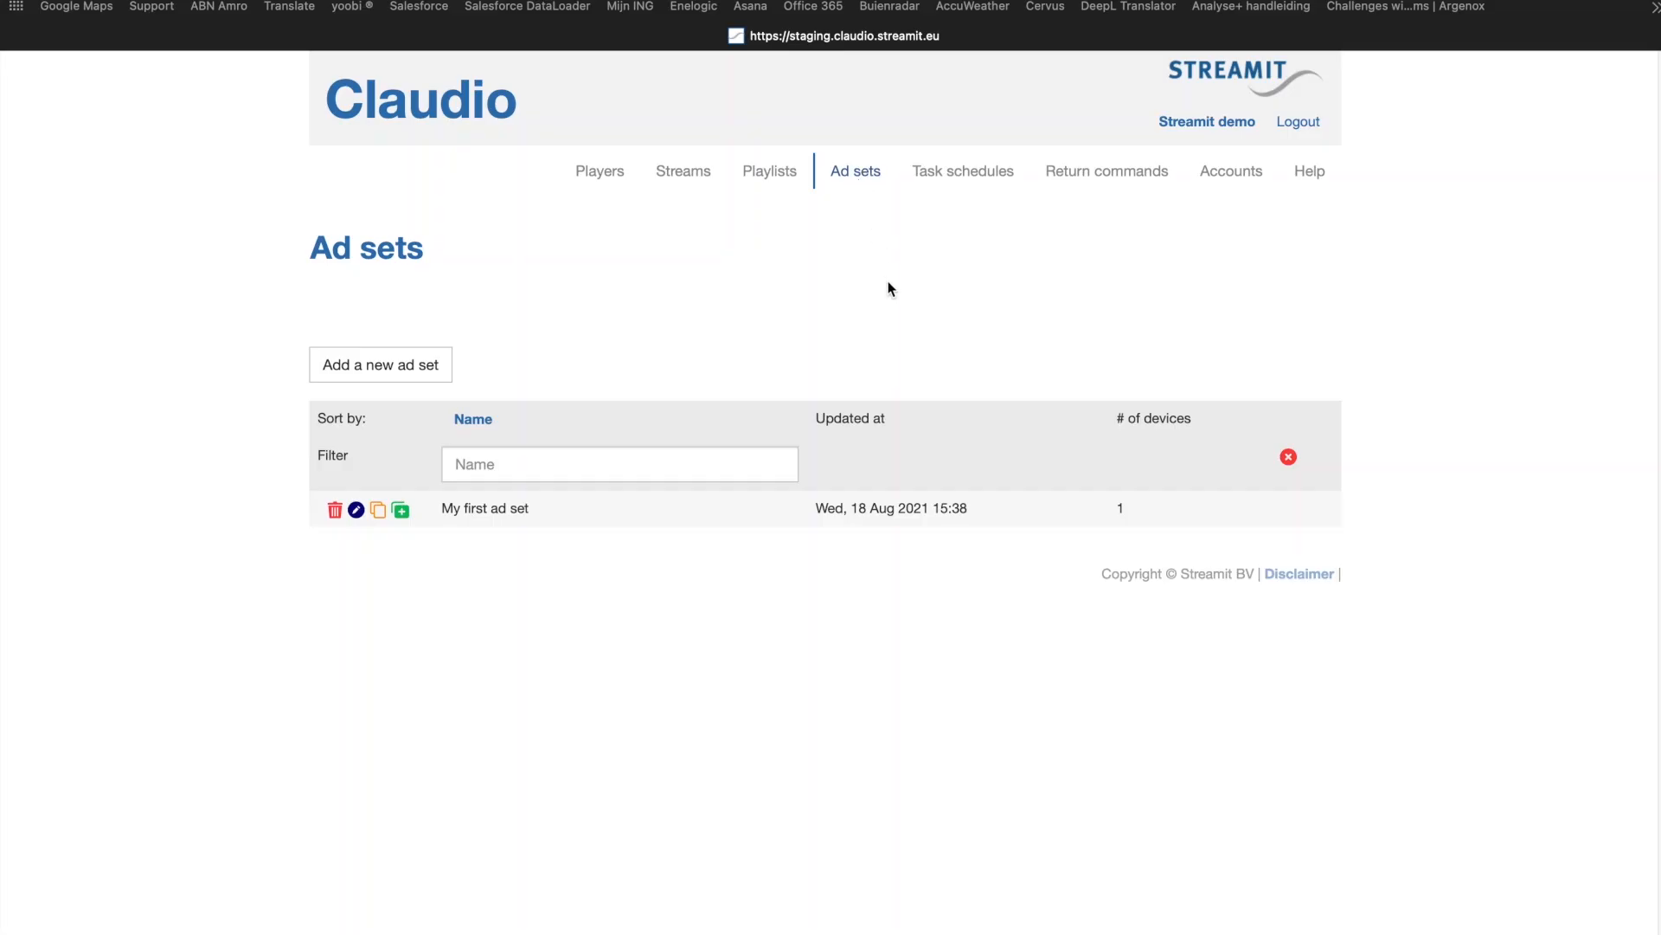
left_click(379, 511)
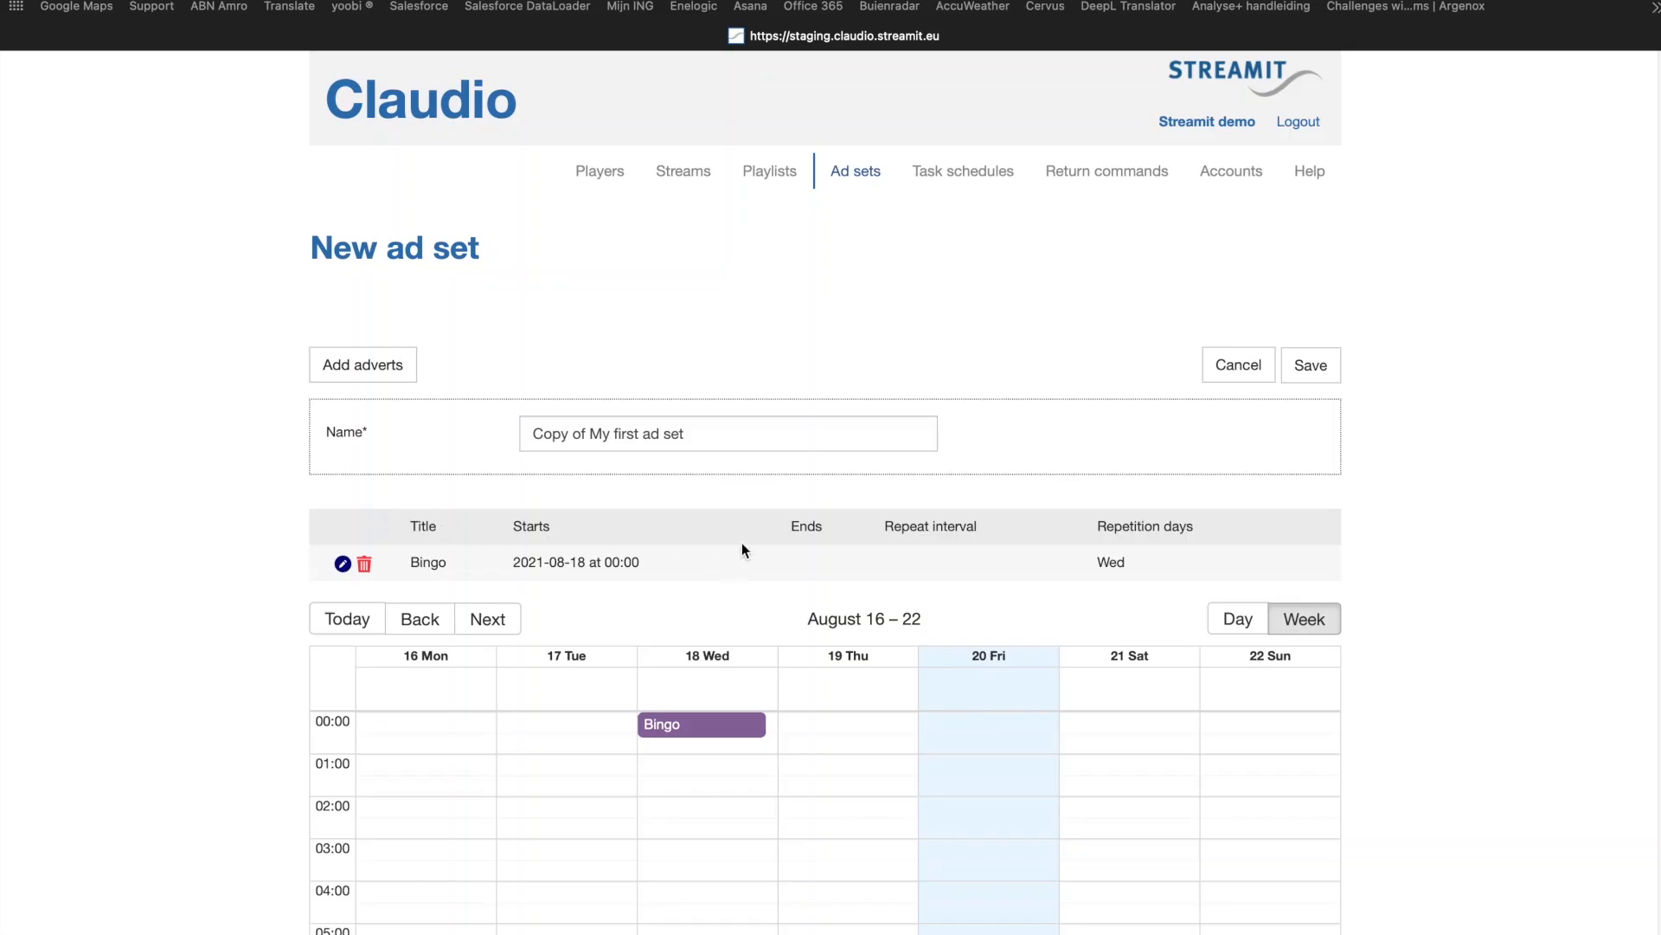
double_click(626, 433)
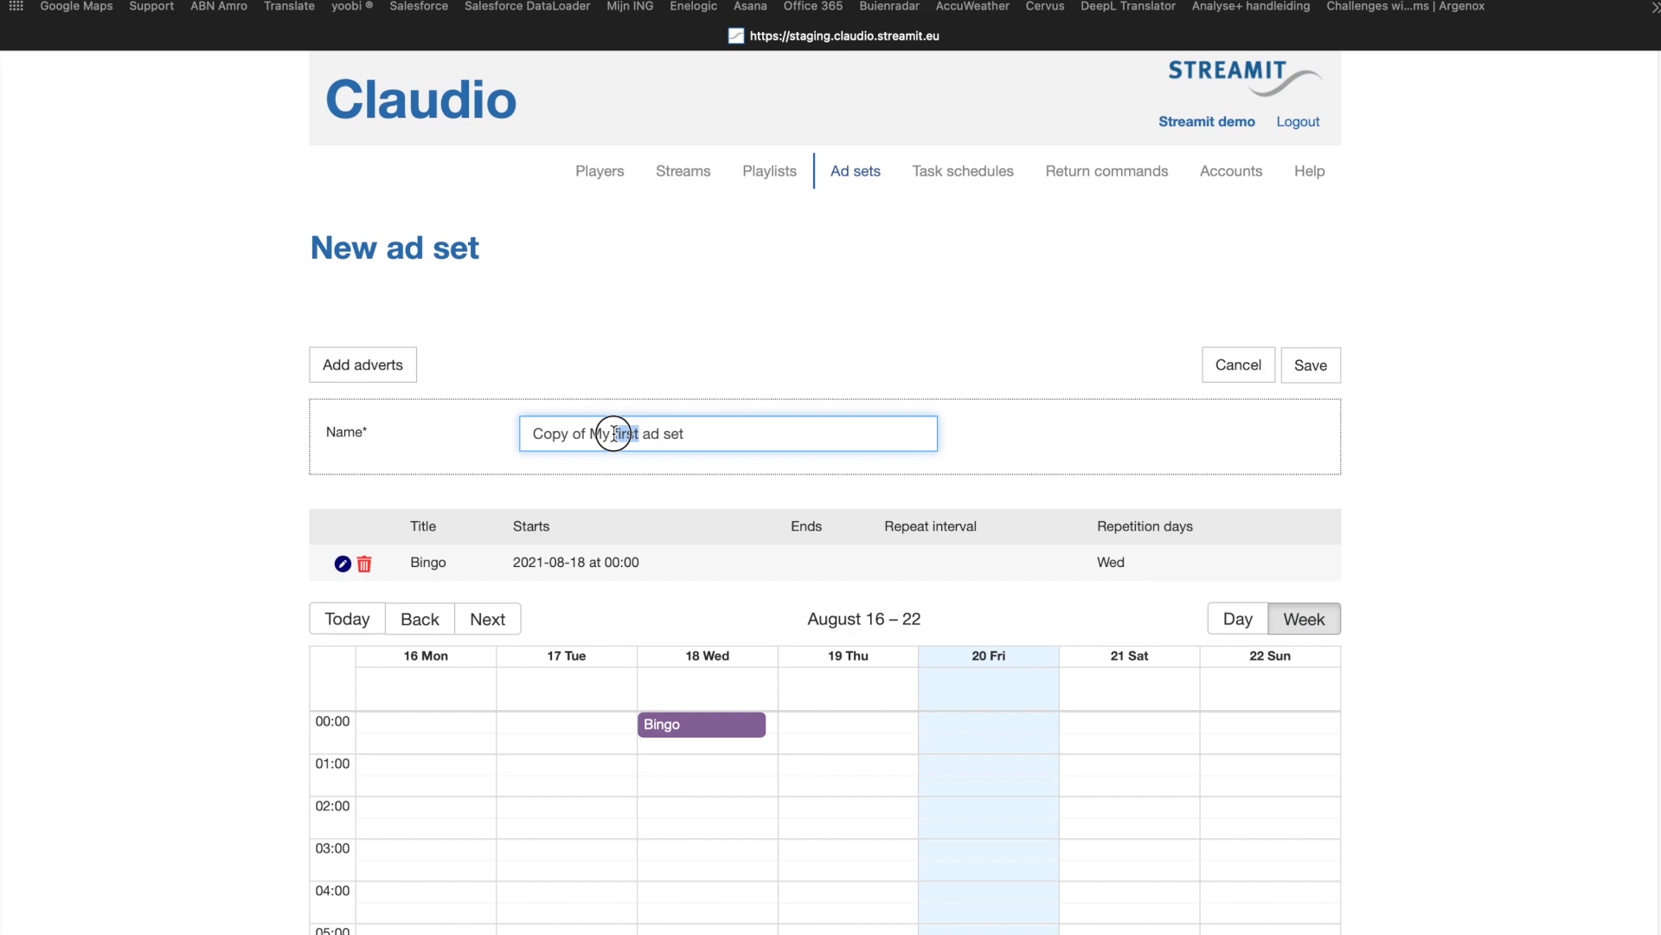
type("second")
left_click(1326, 362)
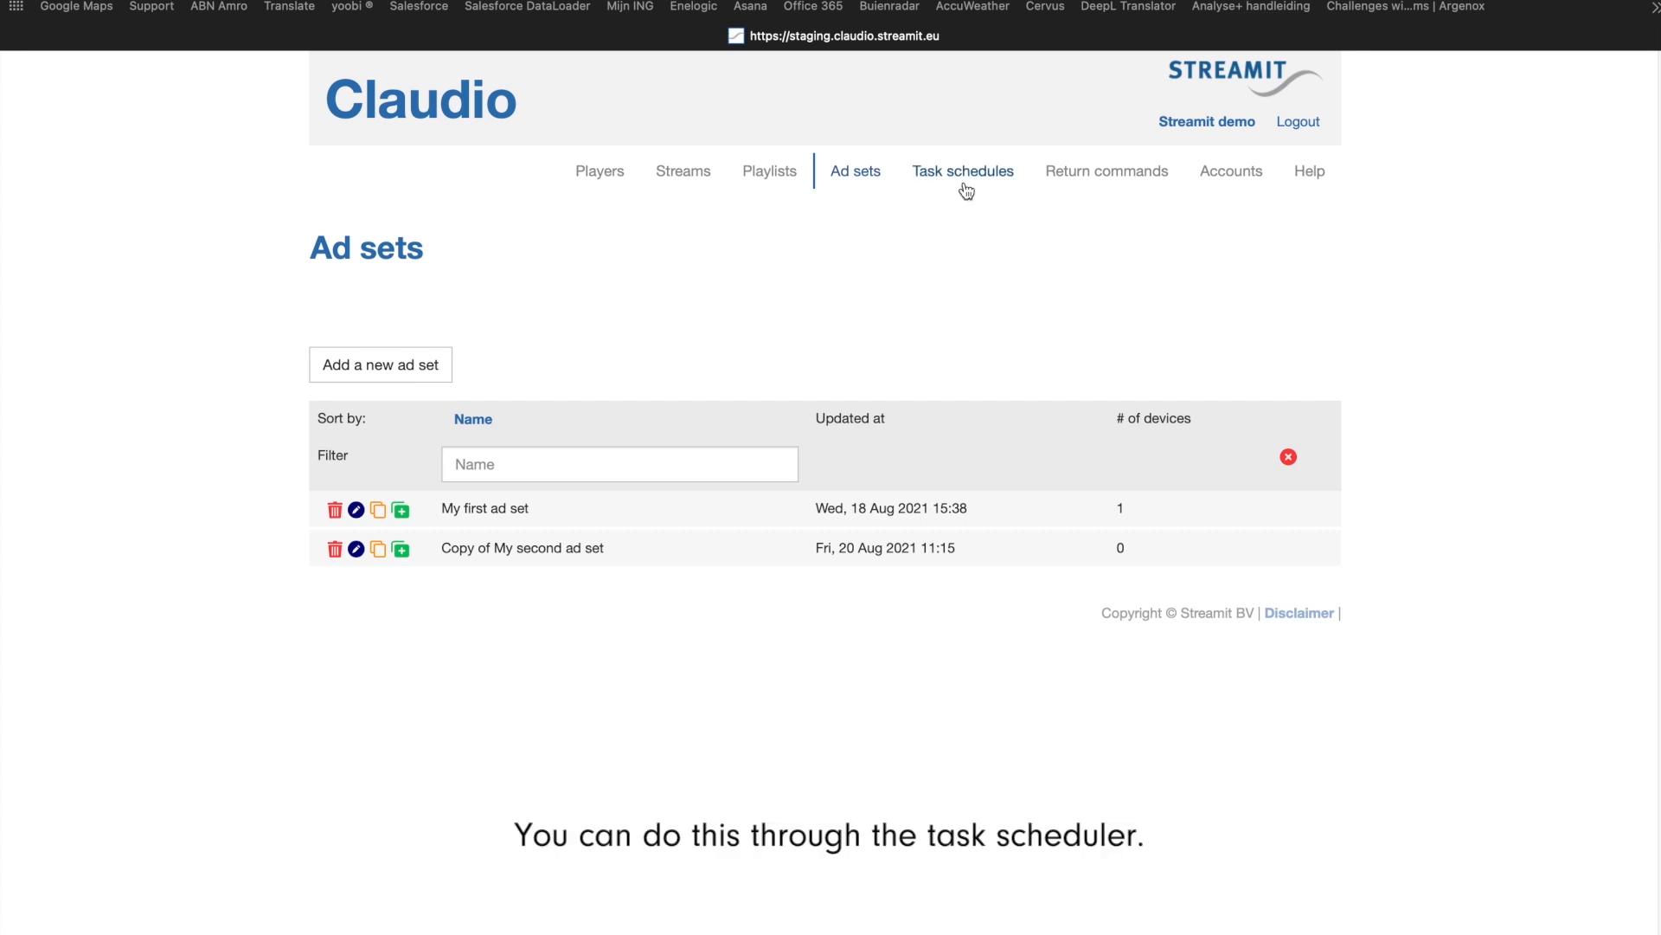
Step: Add a new Play announcement task with an1.mp3 to the task schedule My first schedule
left_click(968, 183)
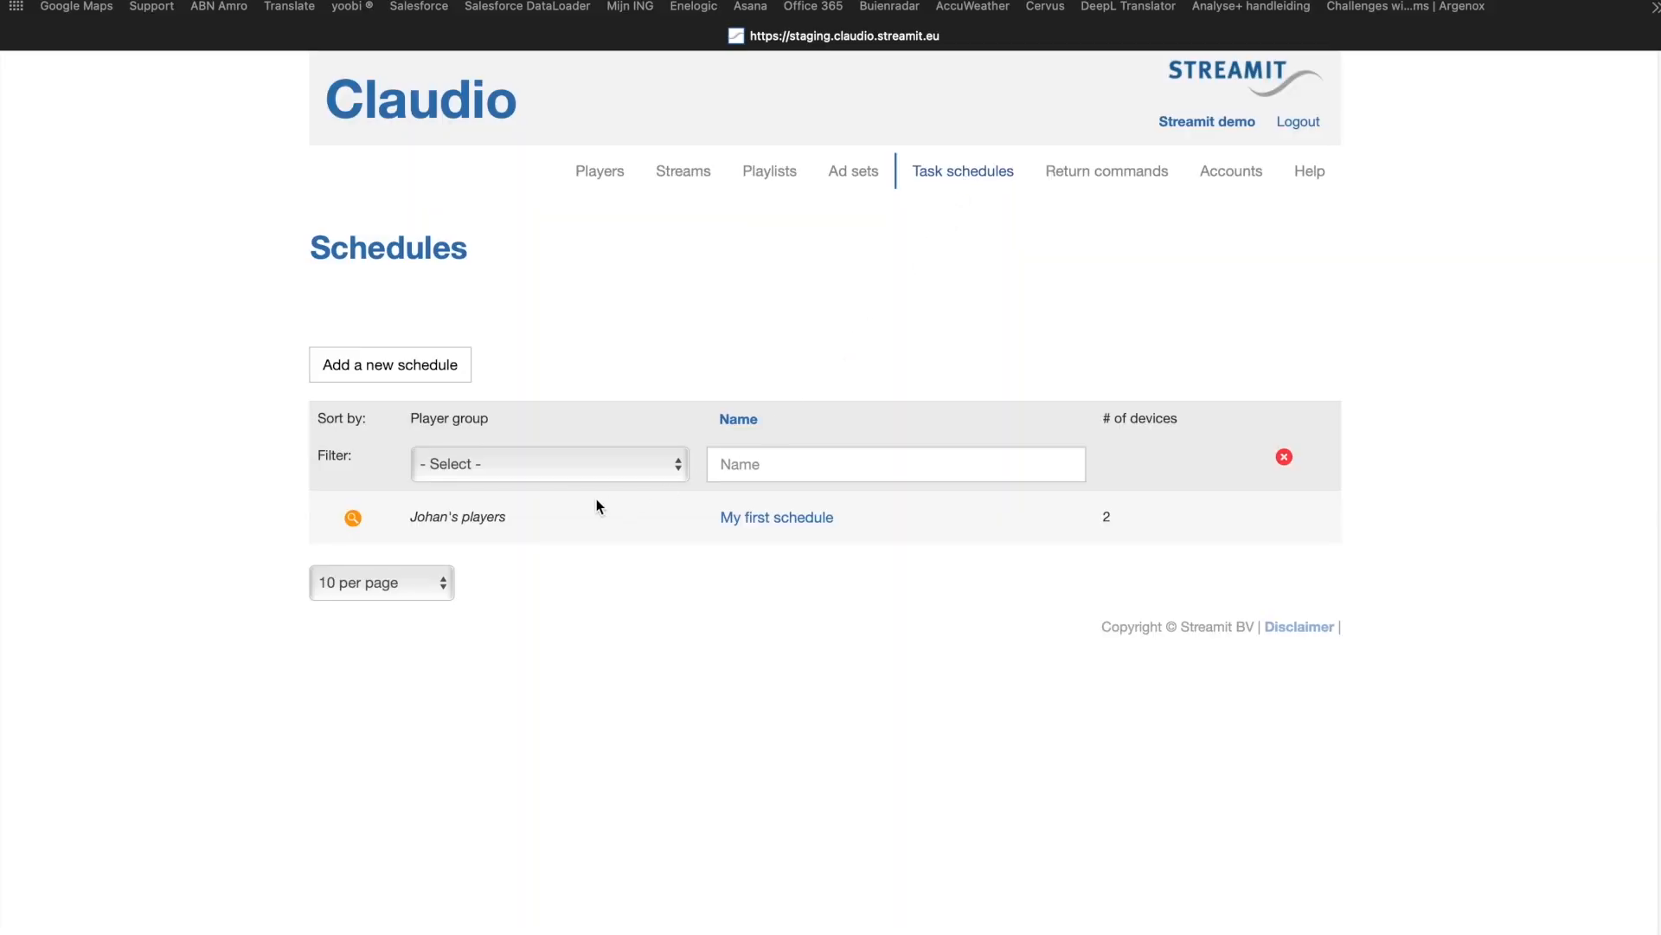
left_click(354, 518)
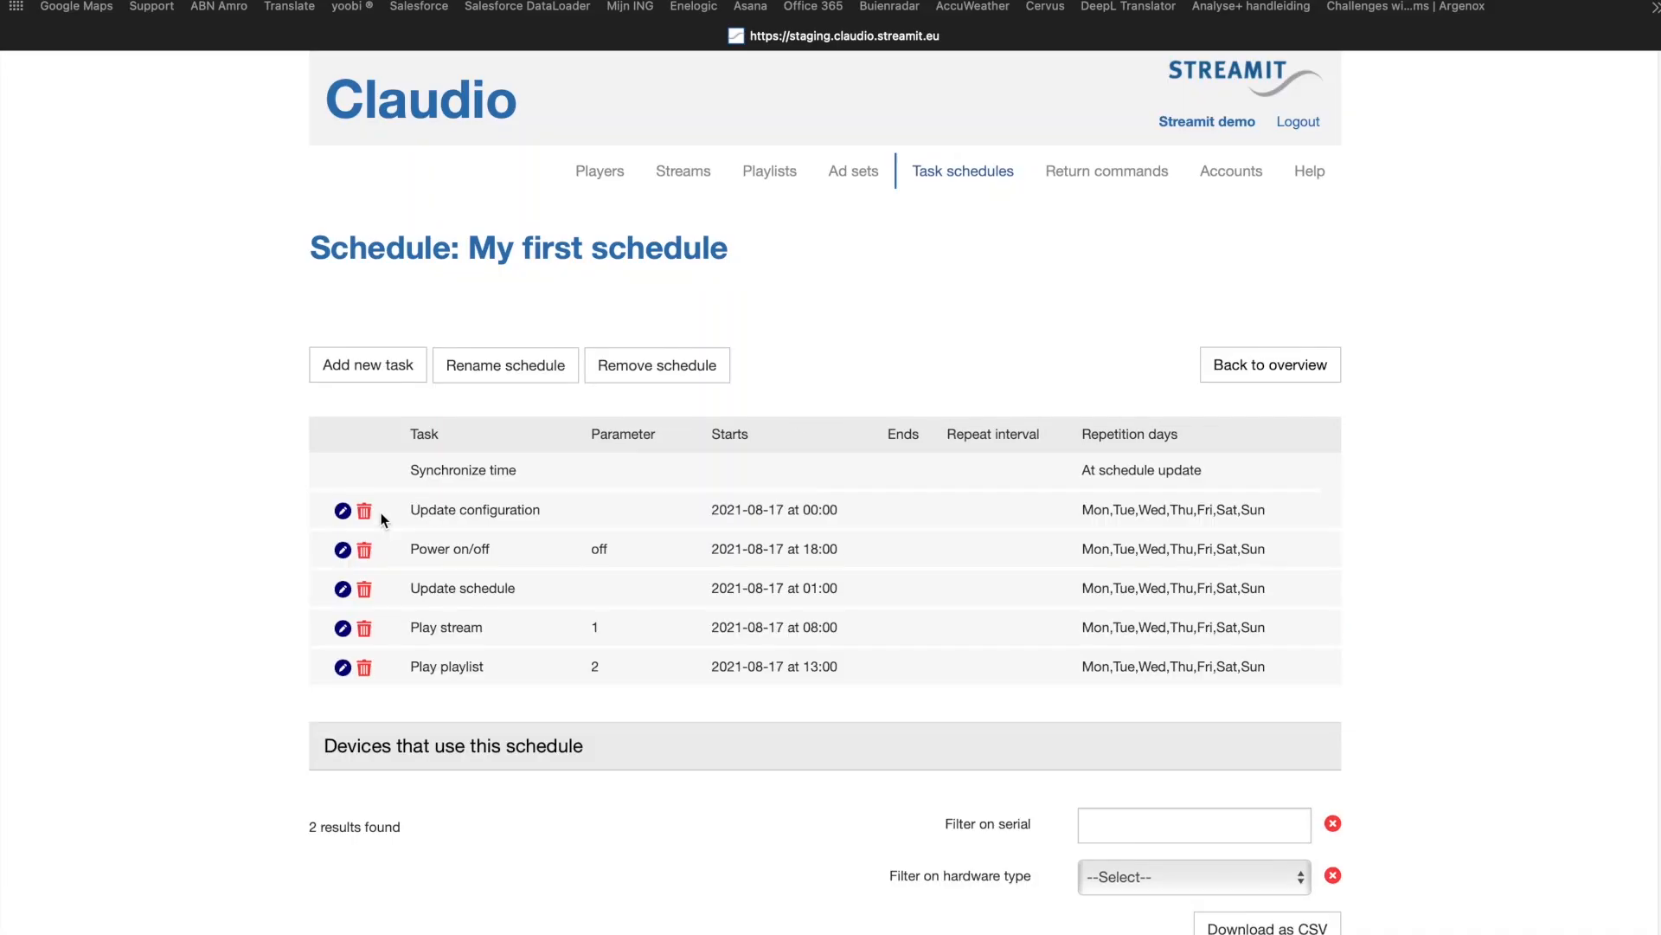
left_click(372, 370)
left_click(788, 407)
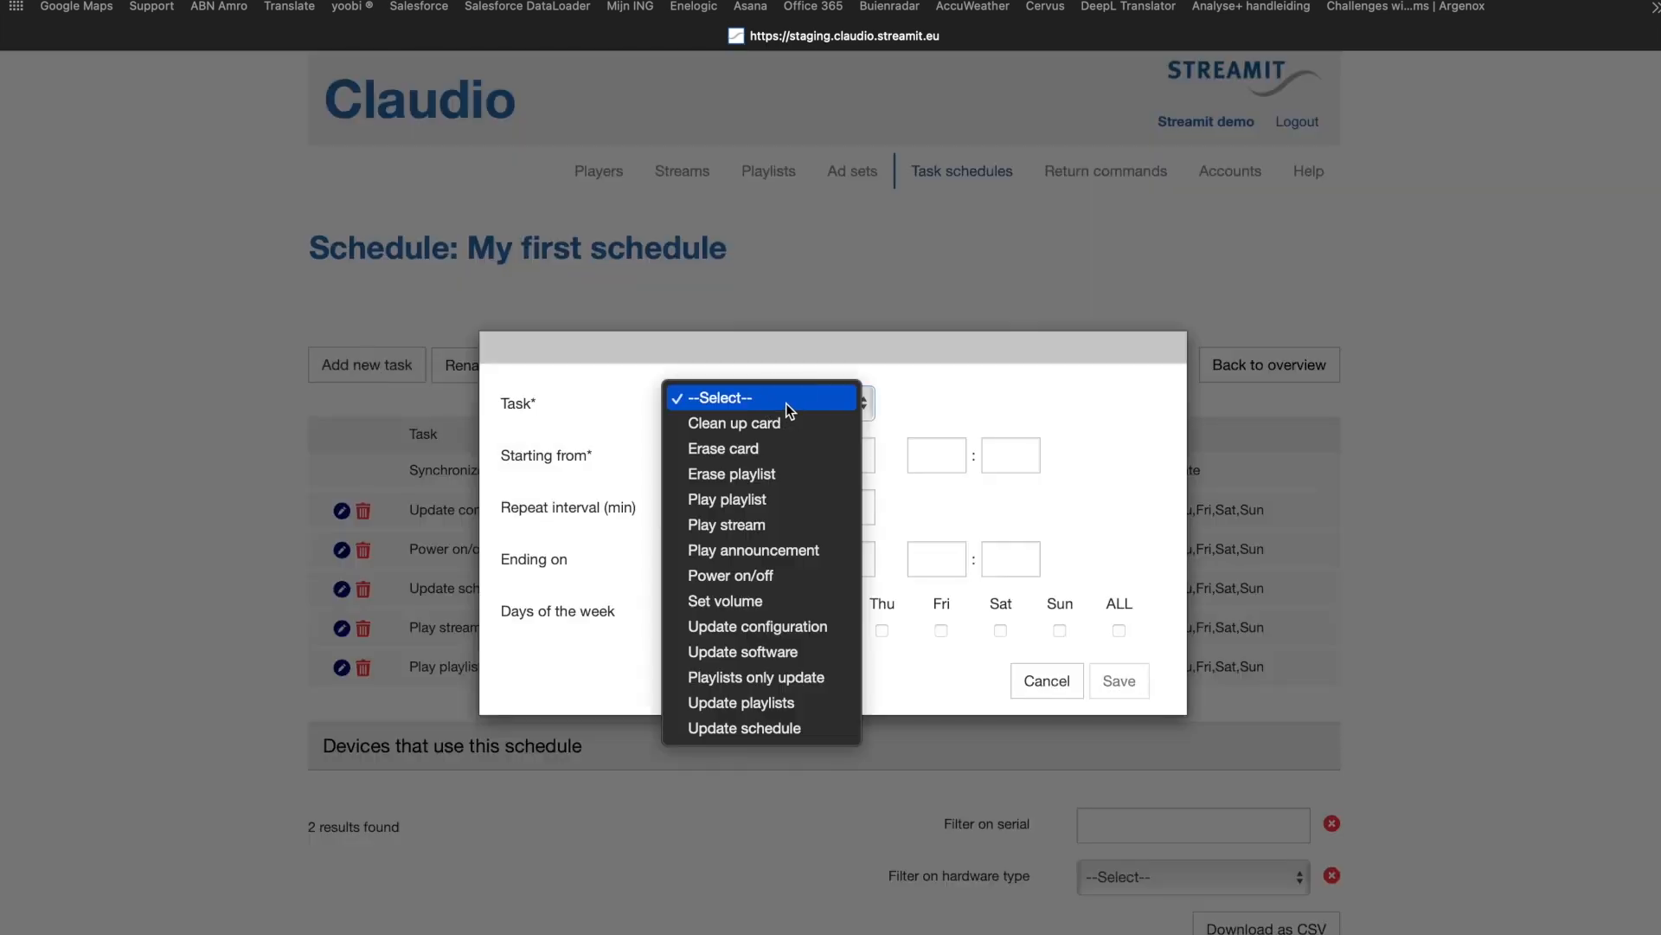
left_click(813, 543)
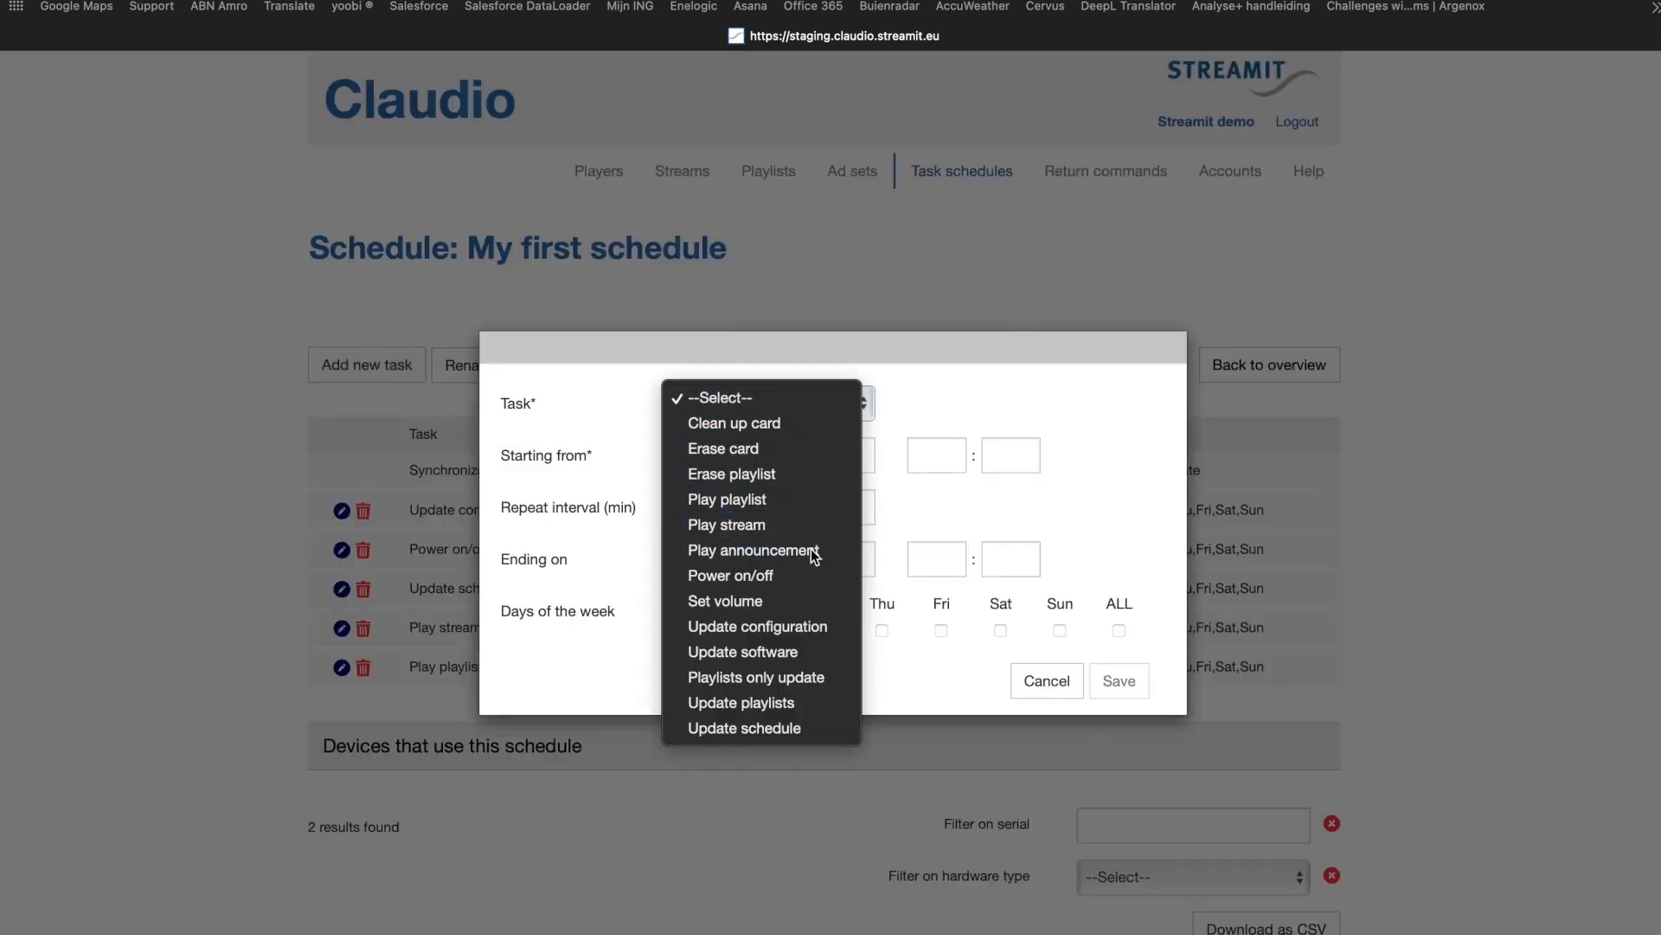
left_click(1079, 415)
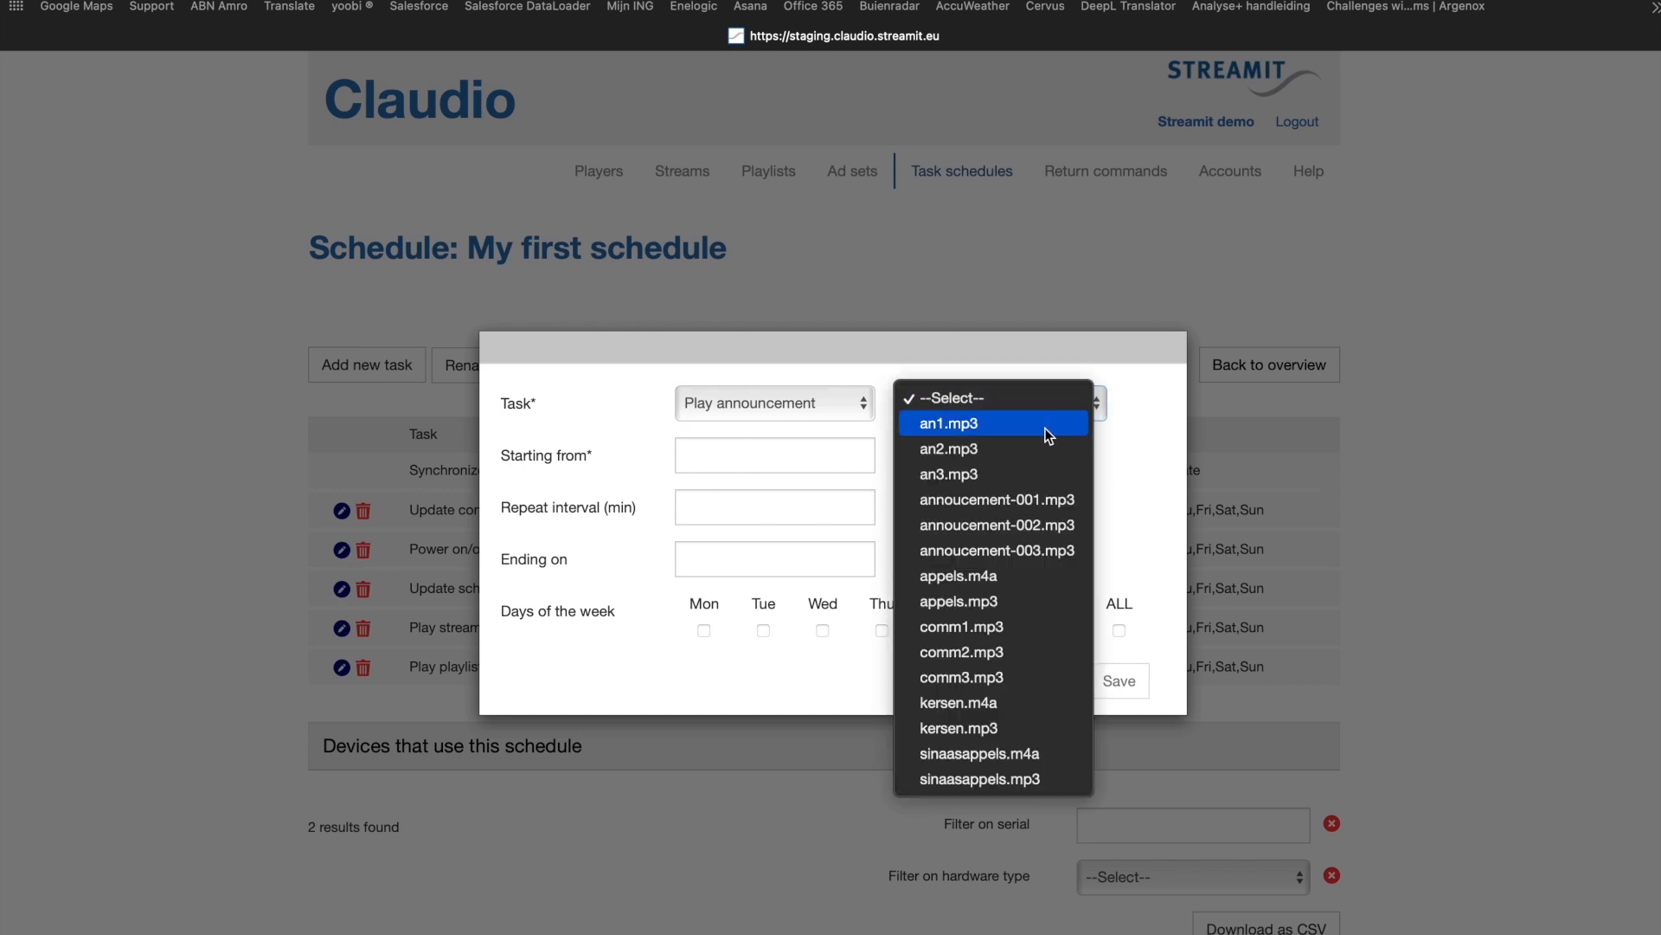
left_click(1046, 426)
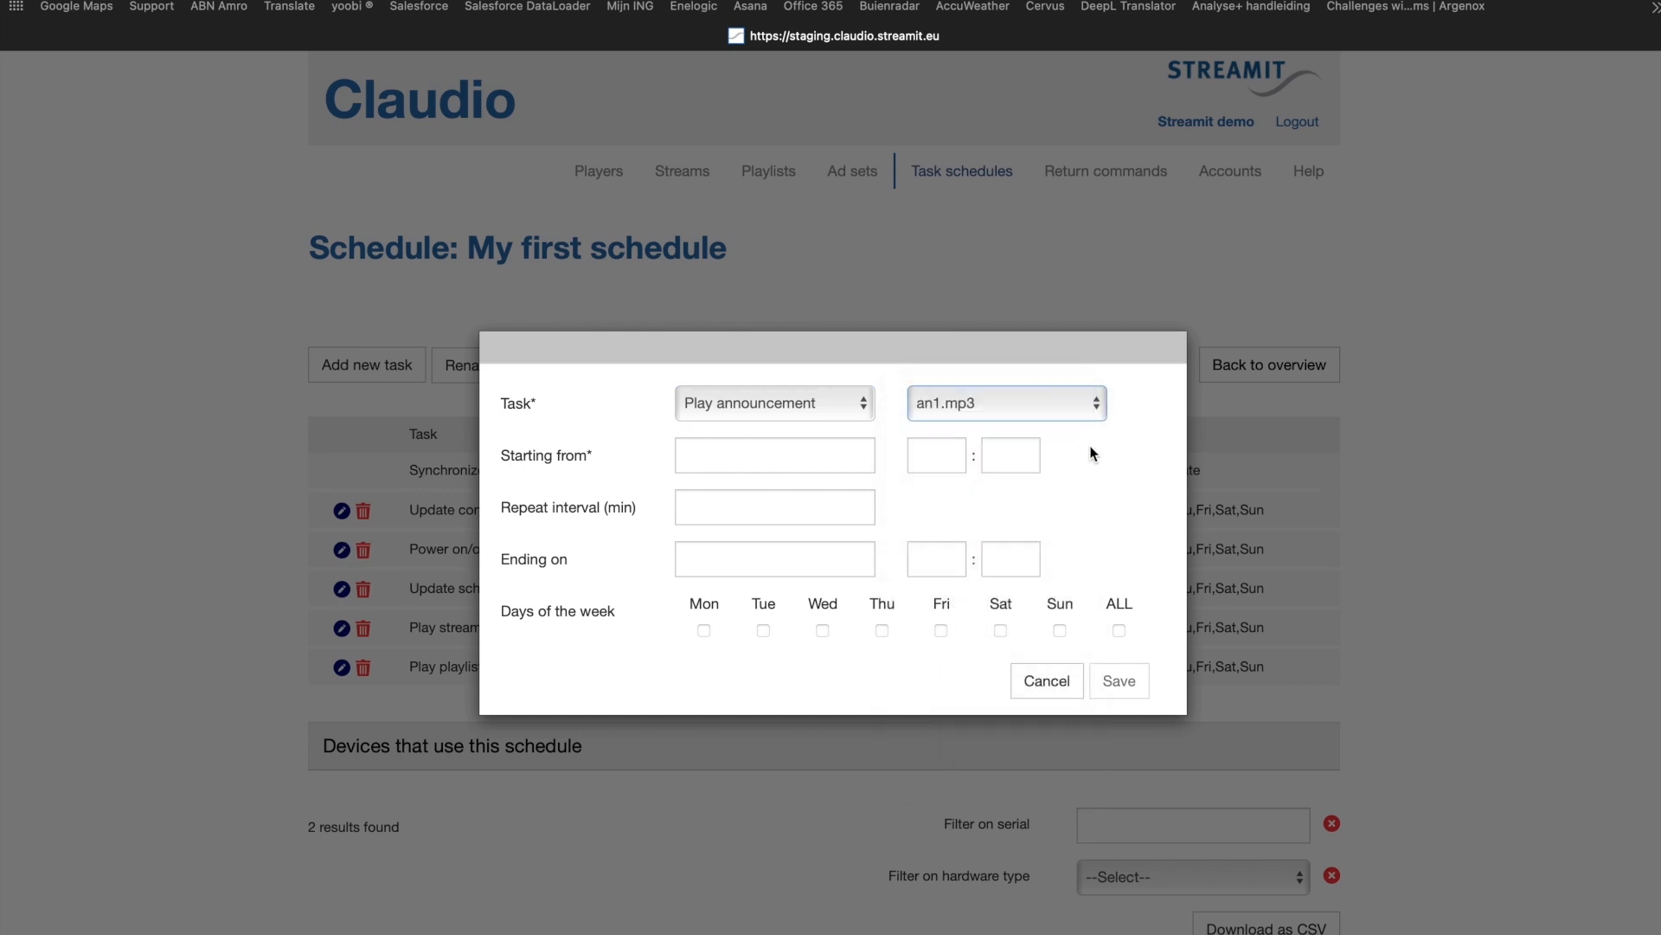
Step: Set the announcement task to start on 2021-08-20 at 12:00, repeat on all days of the week, and save it
left_click(778, 463)
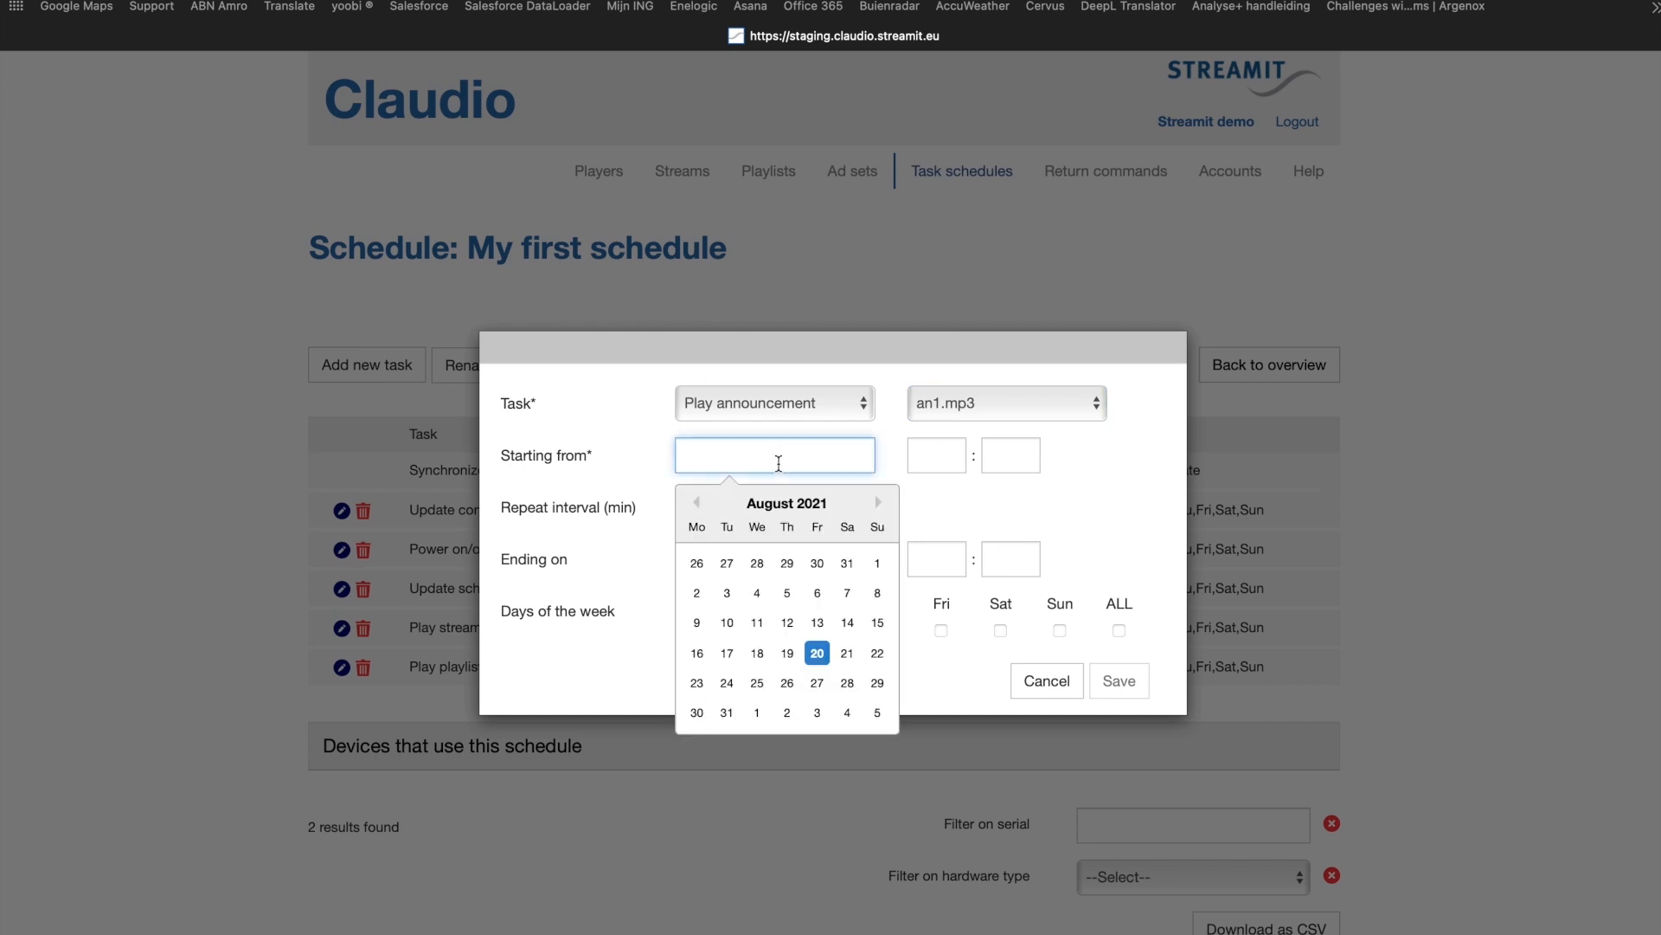
left_click(816, 653)
left_click(937, 456)
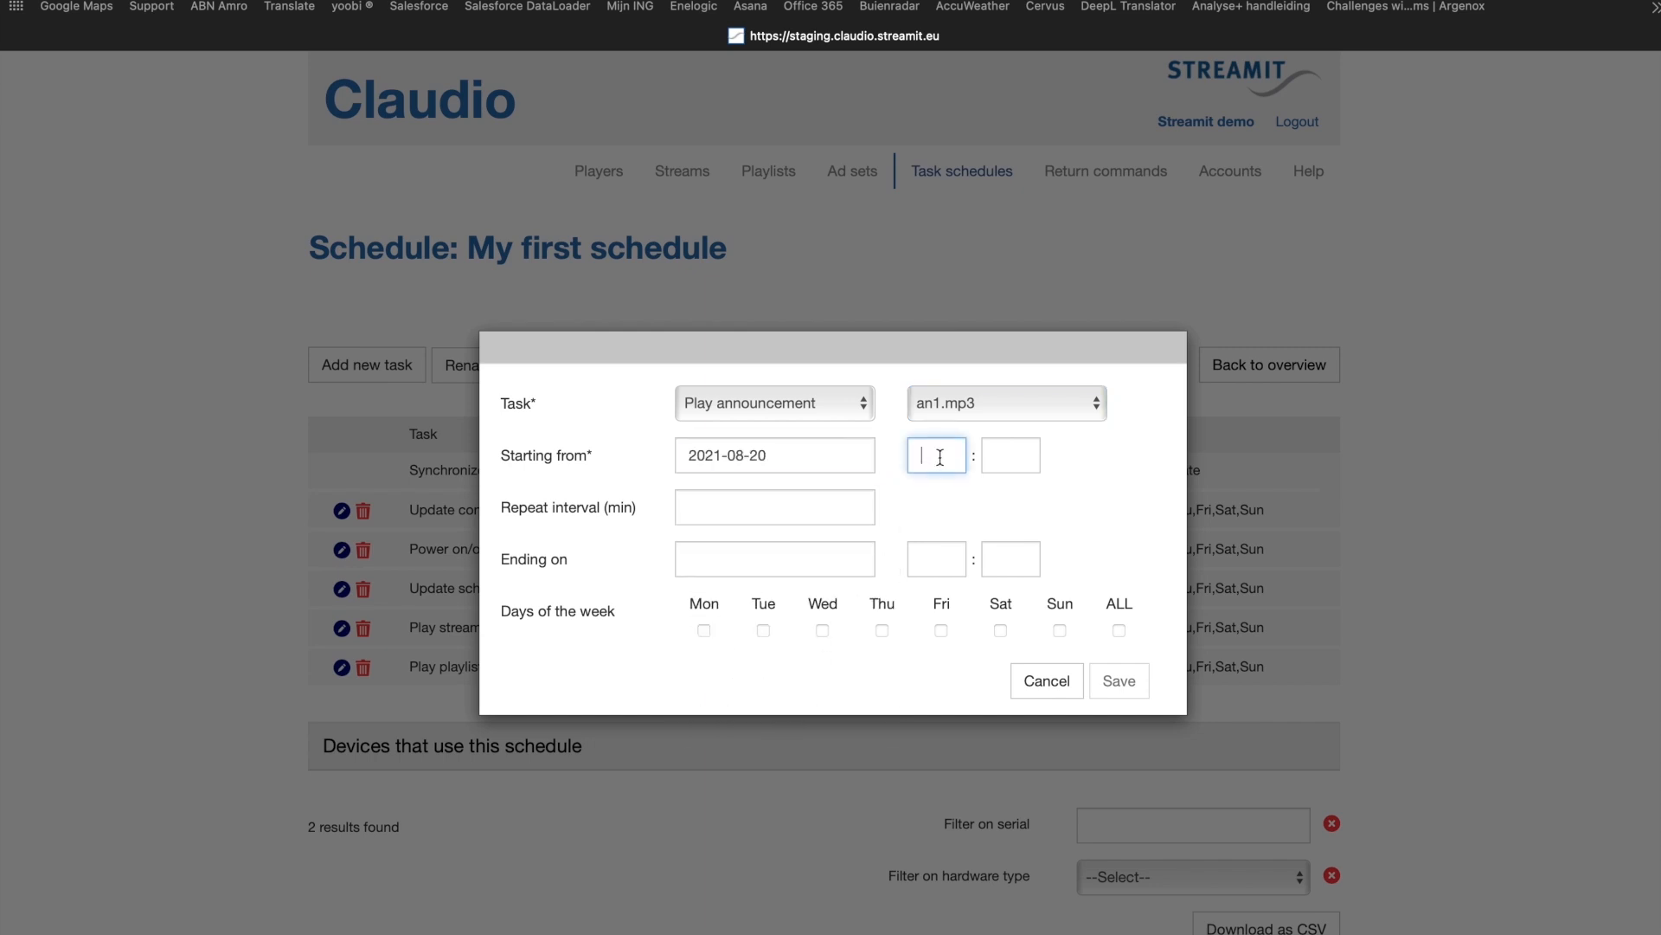
type("12")
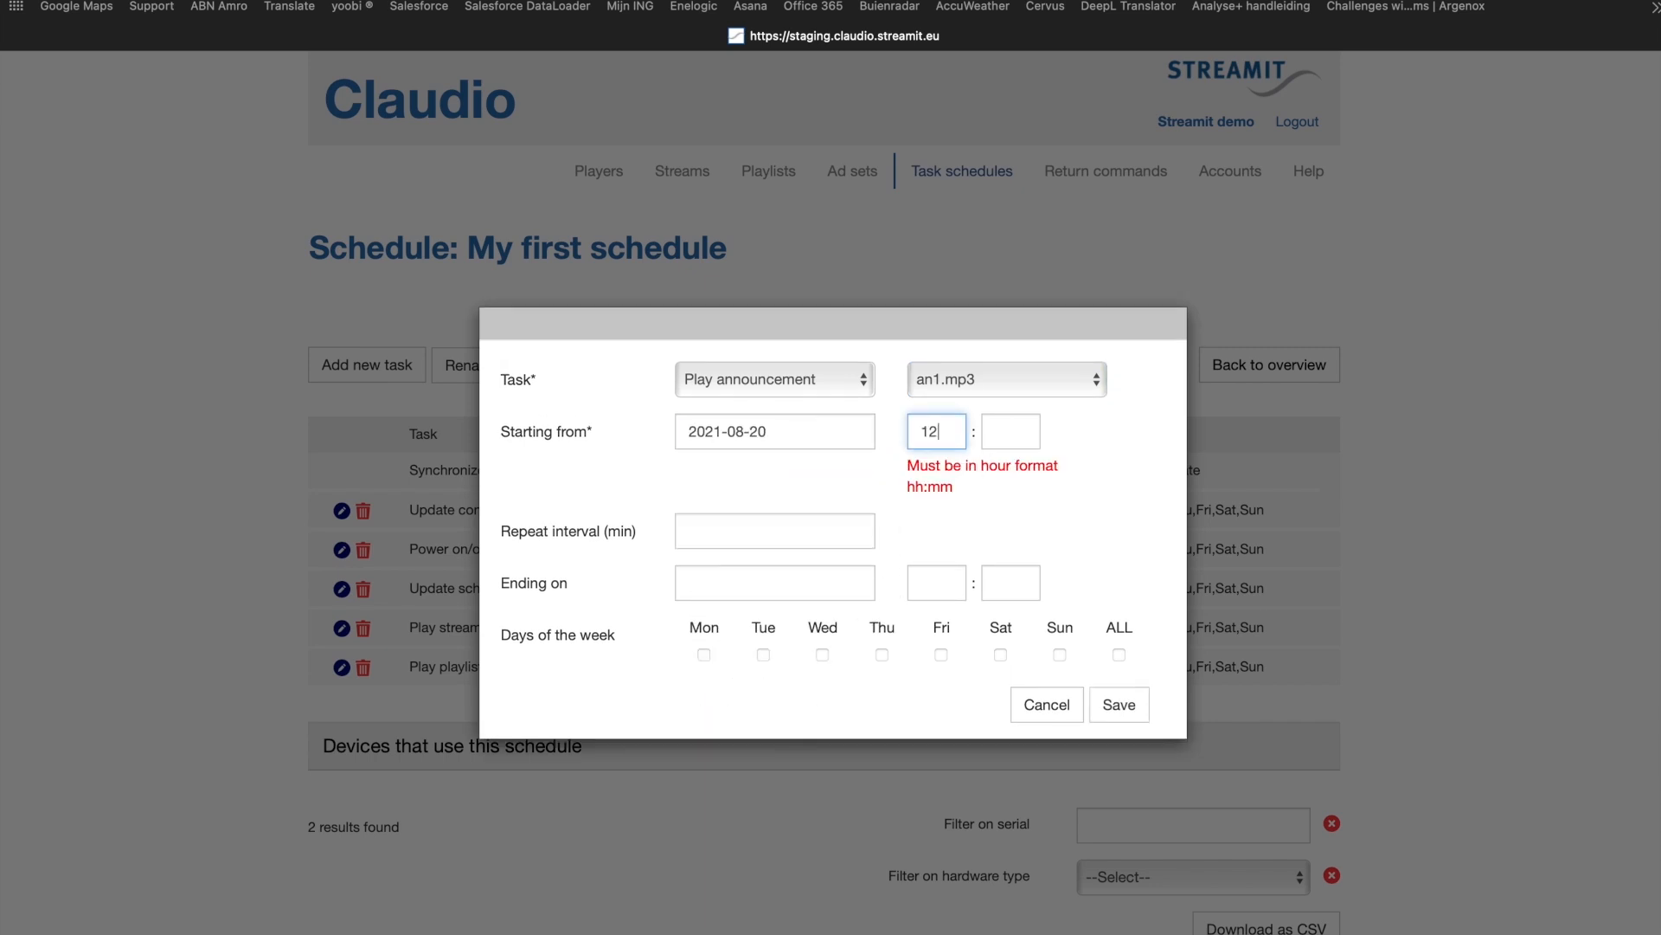
left_click(1010, 441)
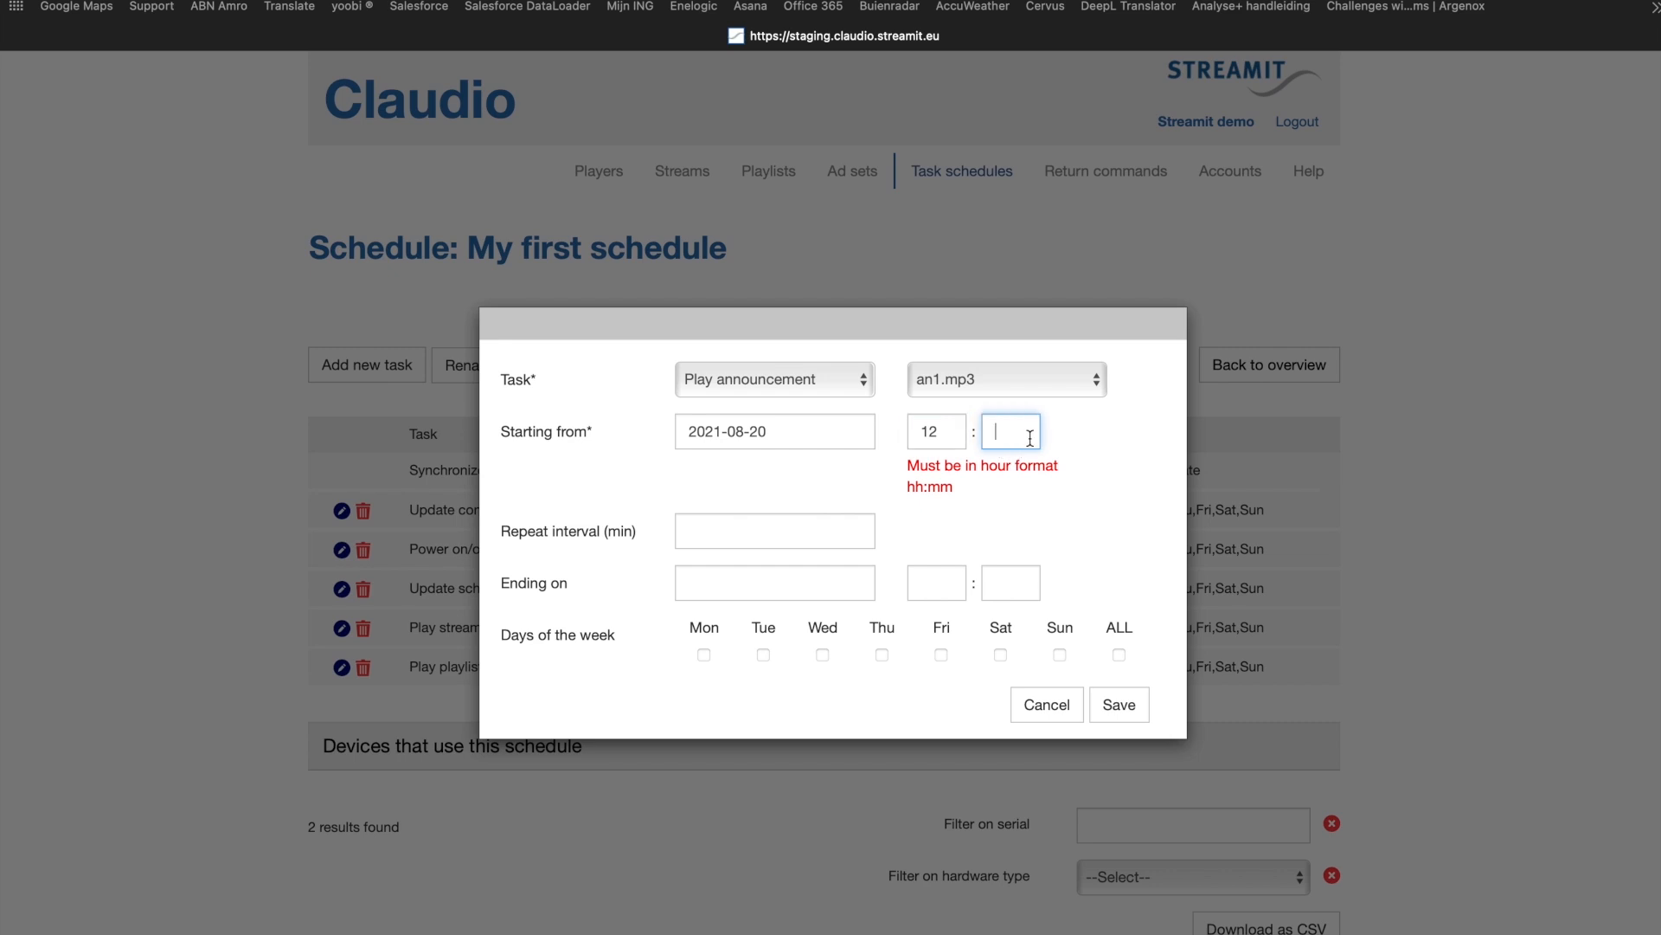
type("00")
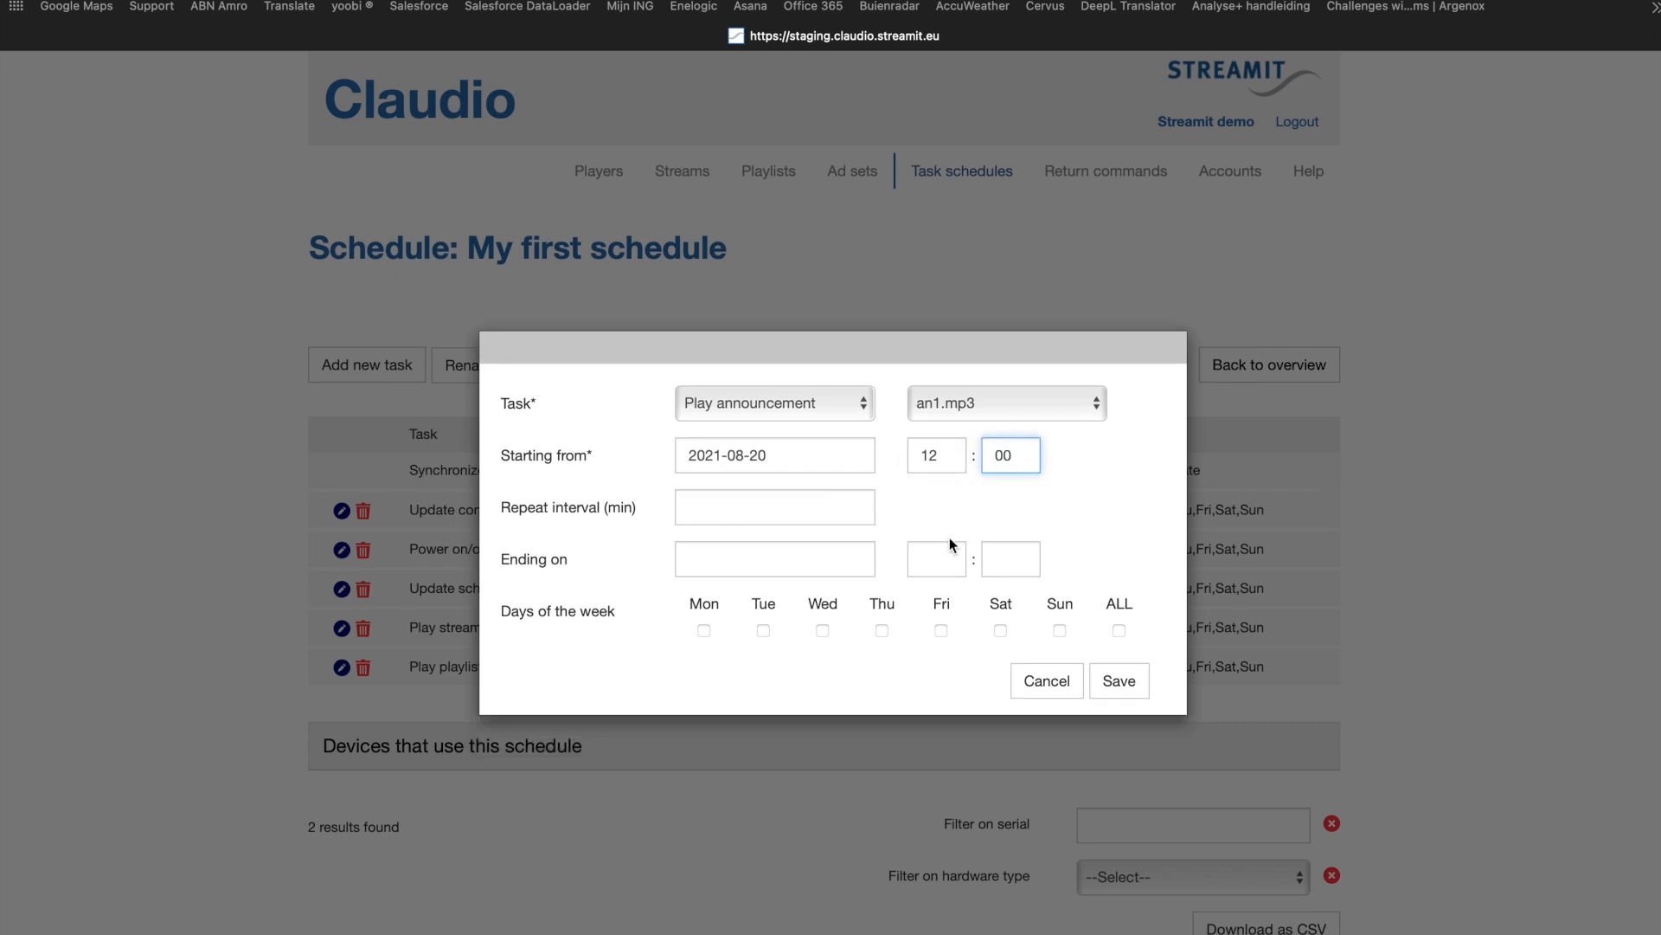
left_click(1119, 630)
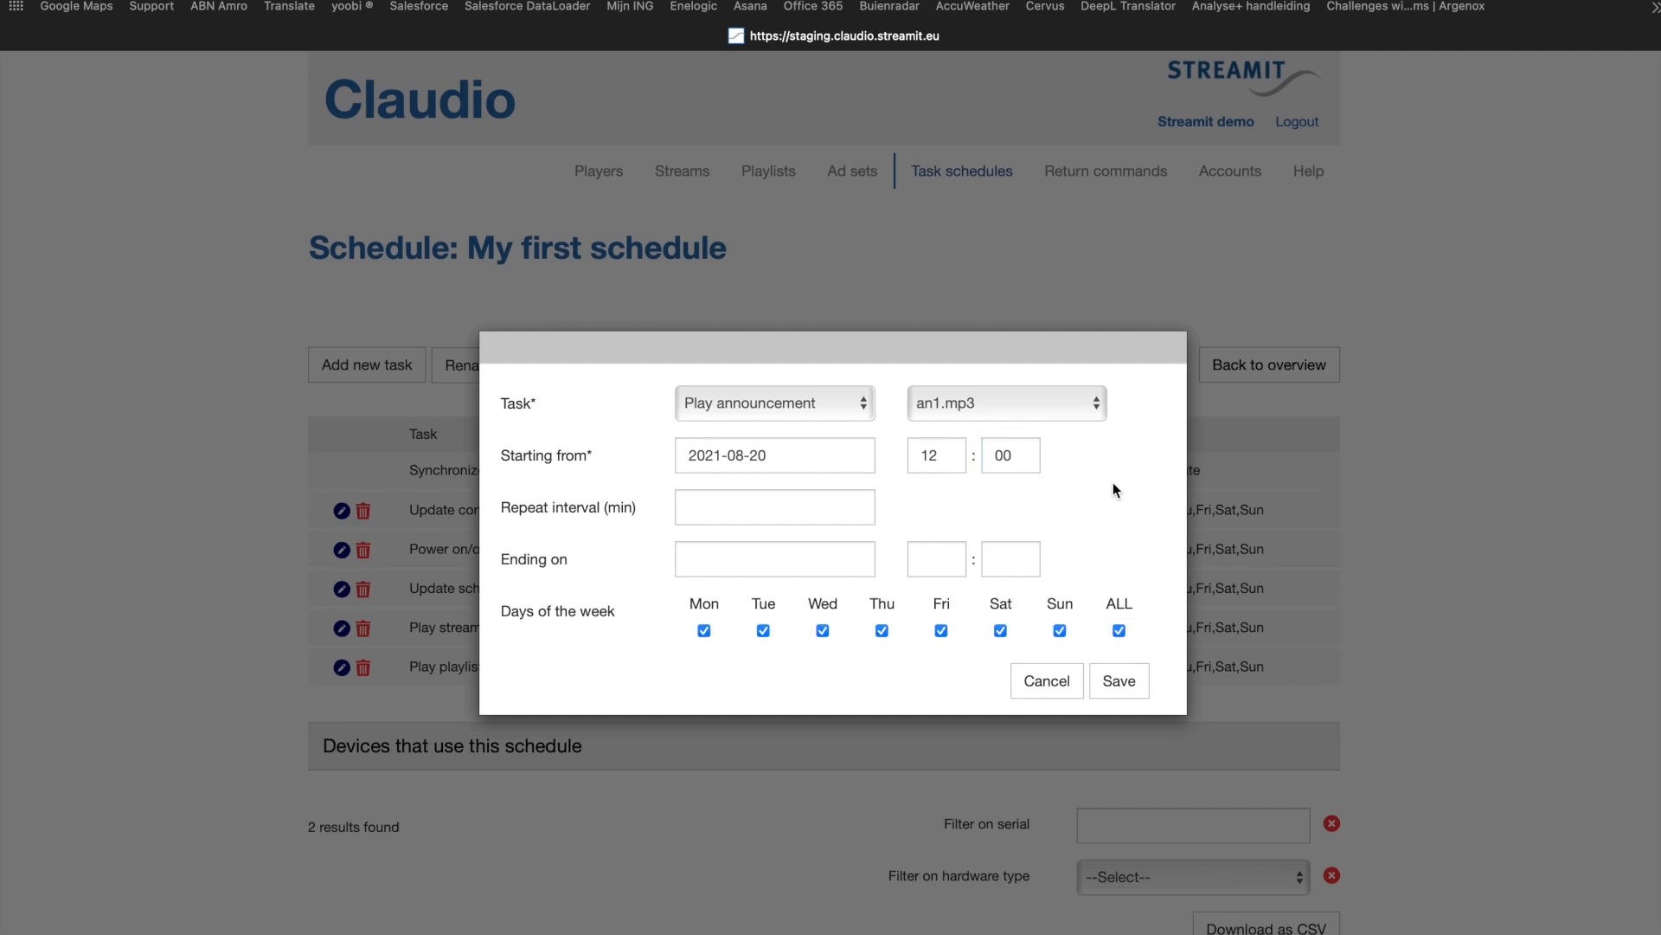
left_click(1125, 679)
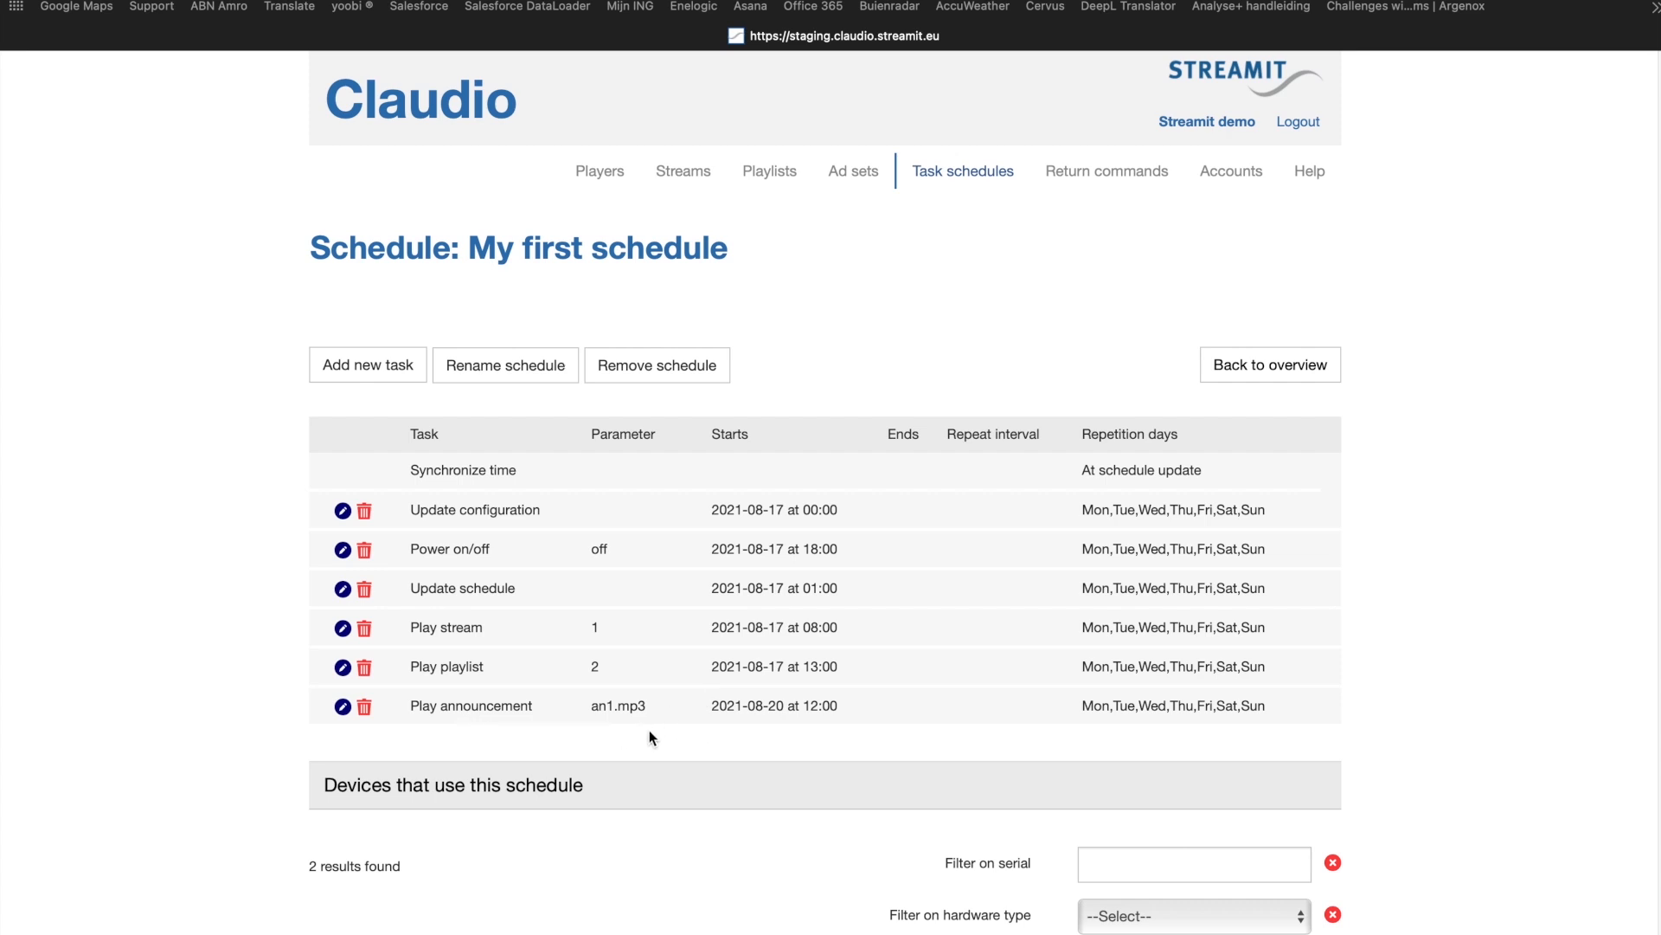
Step: Review the tasks and devices of My first schedule, and open the overview of return commands
scroll(736, 725, "down", 3)
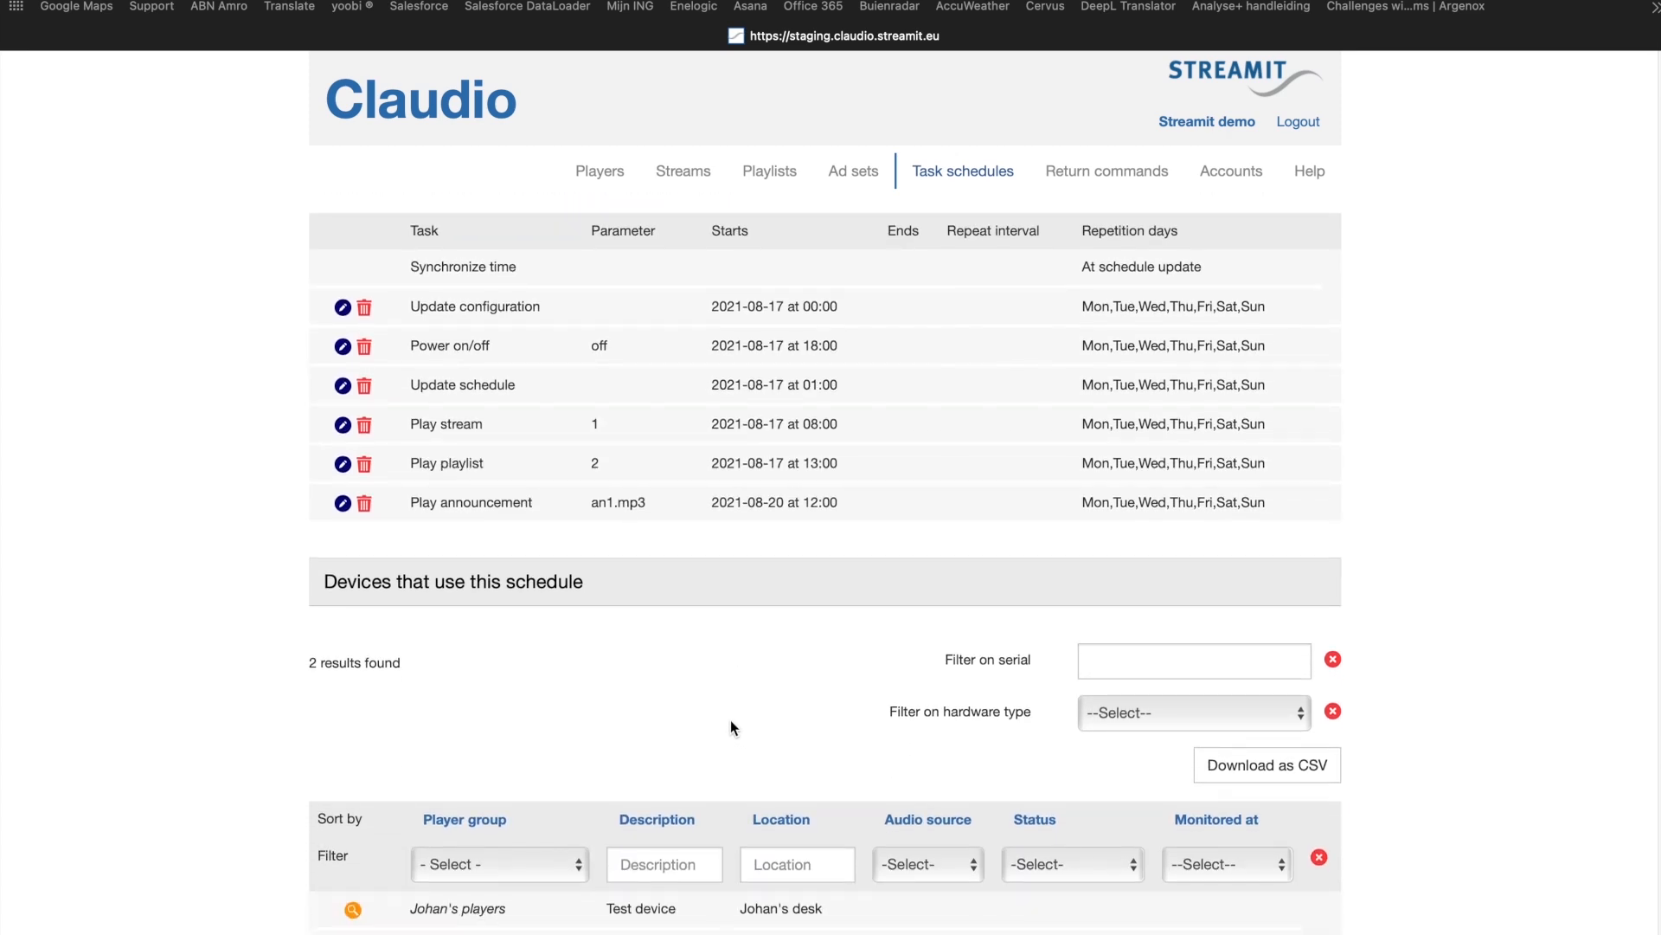
scroll(732, 723, "down", 2)
scroll(770, 696, "up", 5)
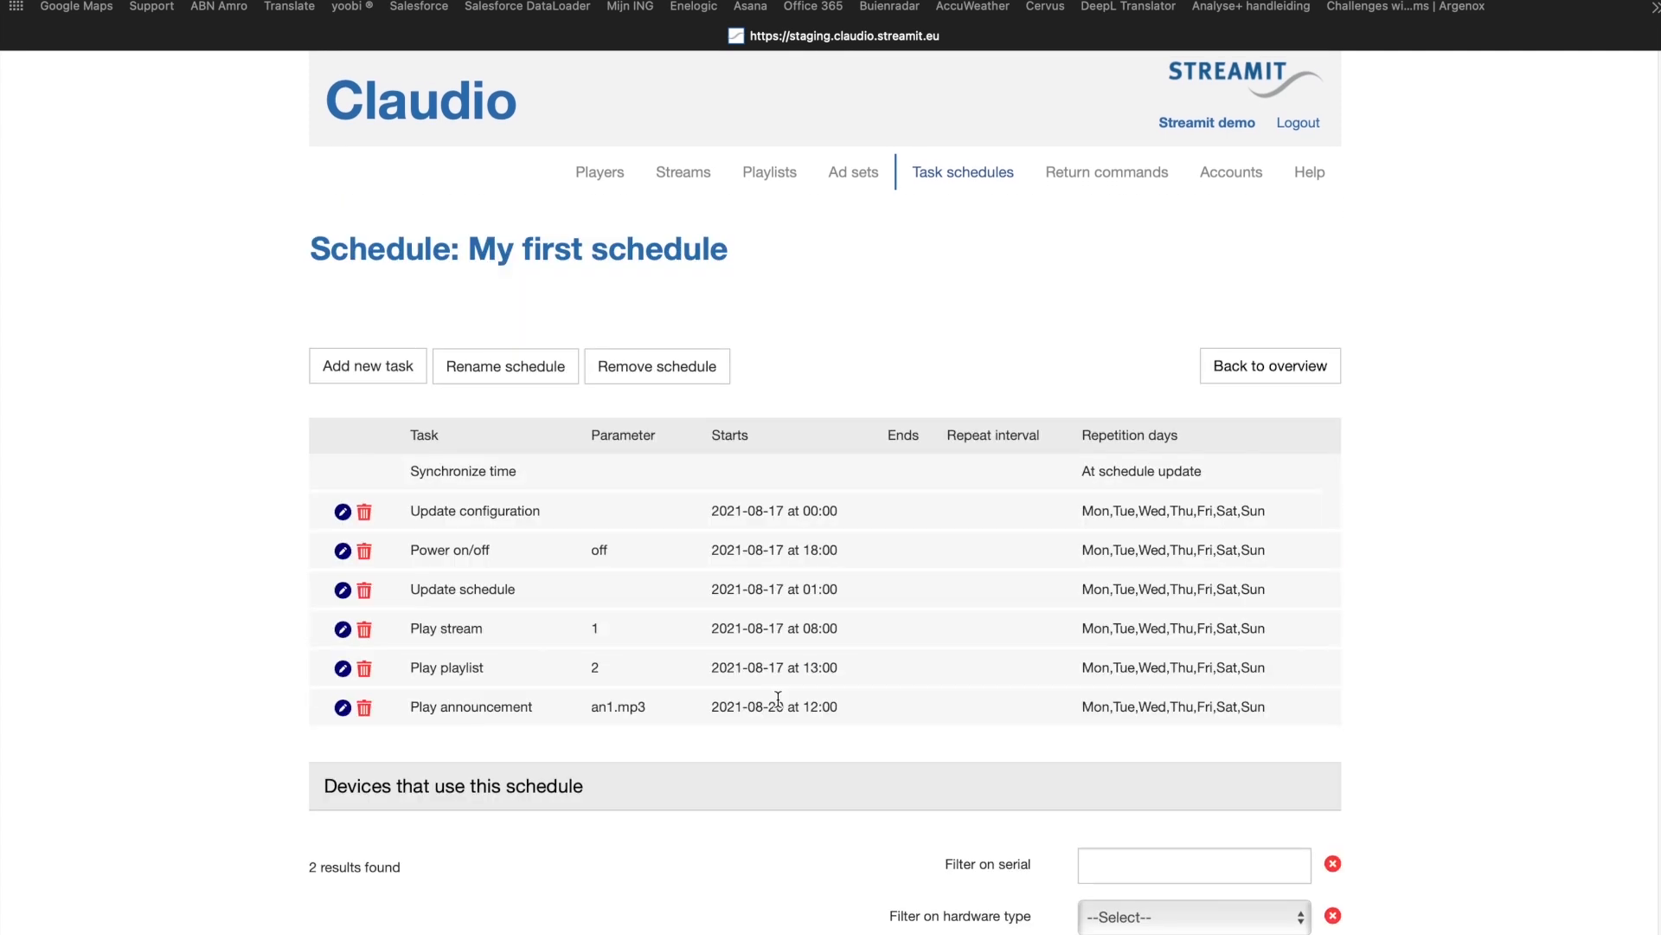
left_click(1113, 175)
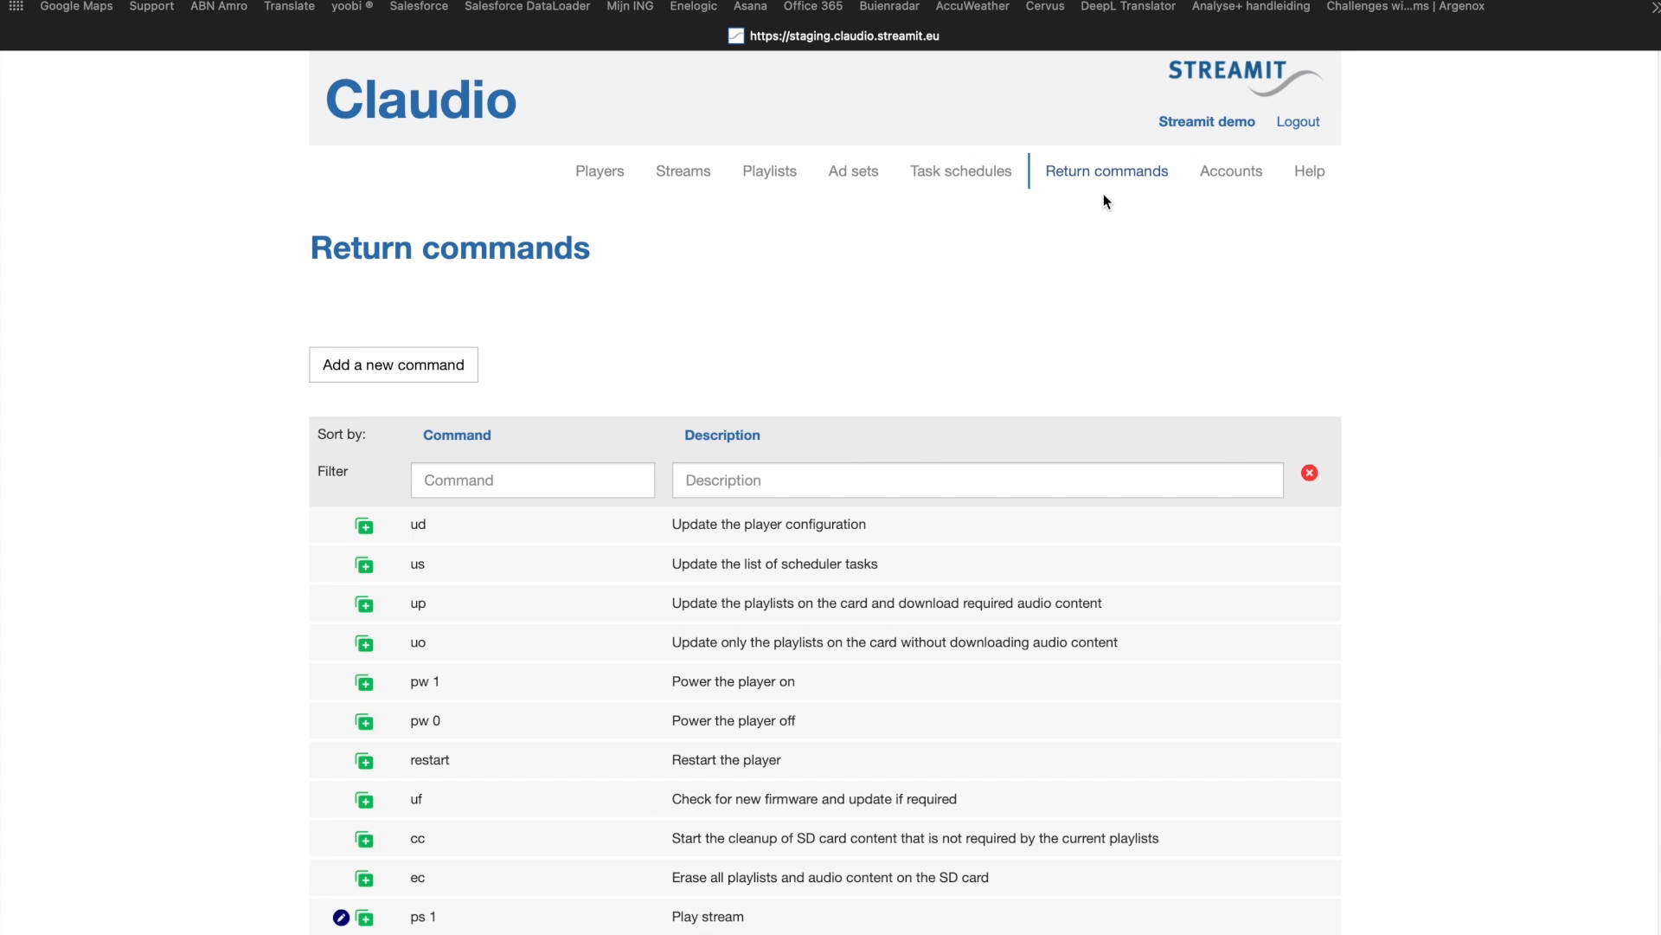